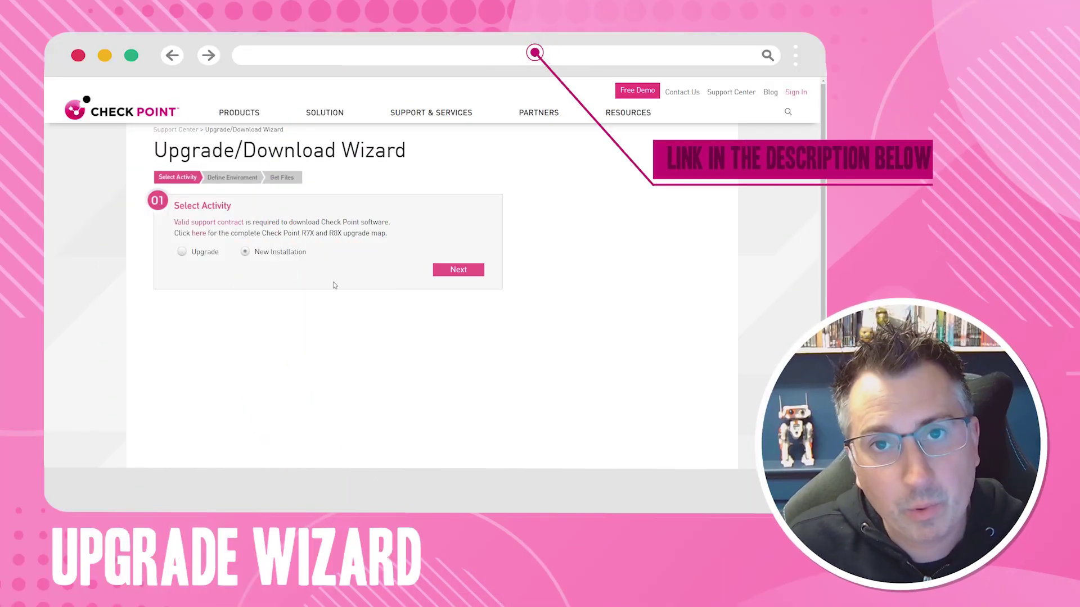
# Step: Choose Security Management Server as the product on VMware ESX / ESXi hardware
pyautogui.click(479, 271)
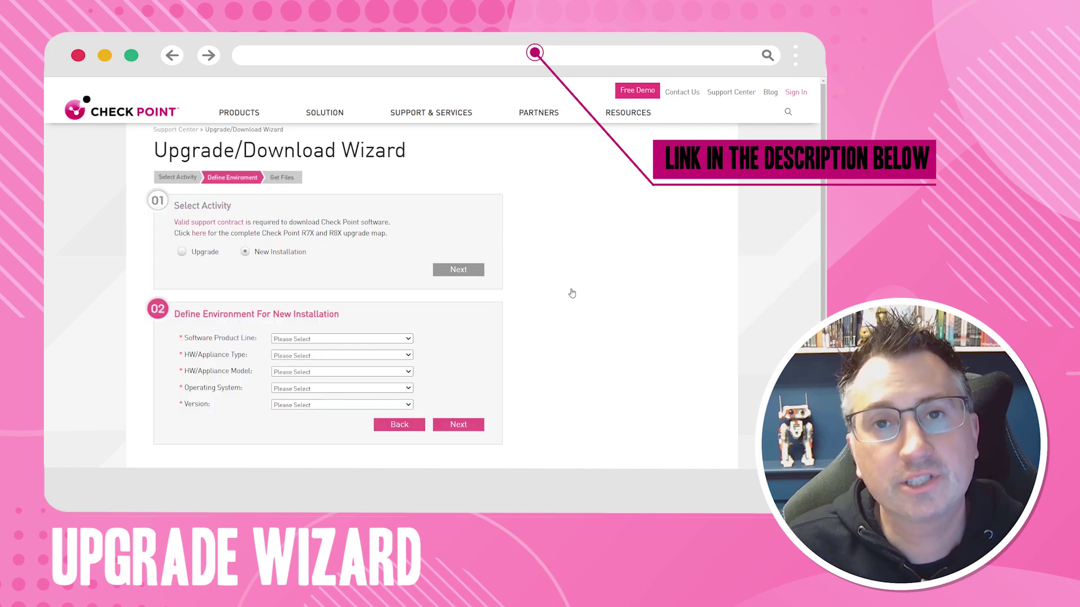
pyautogui.click(409, 339)
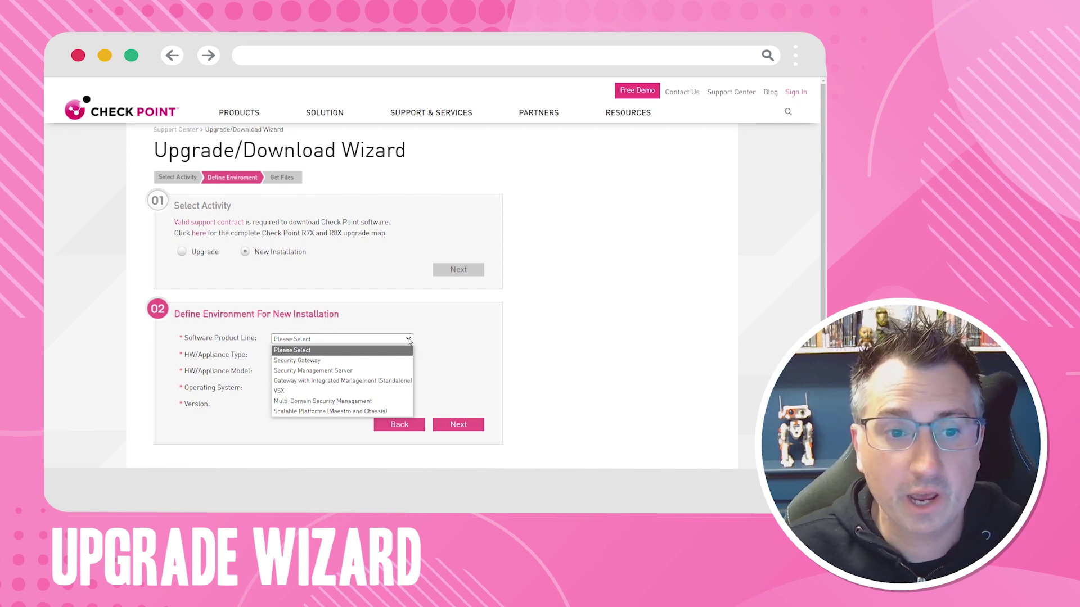
pyautogui.click(393, 370)
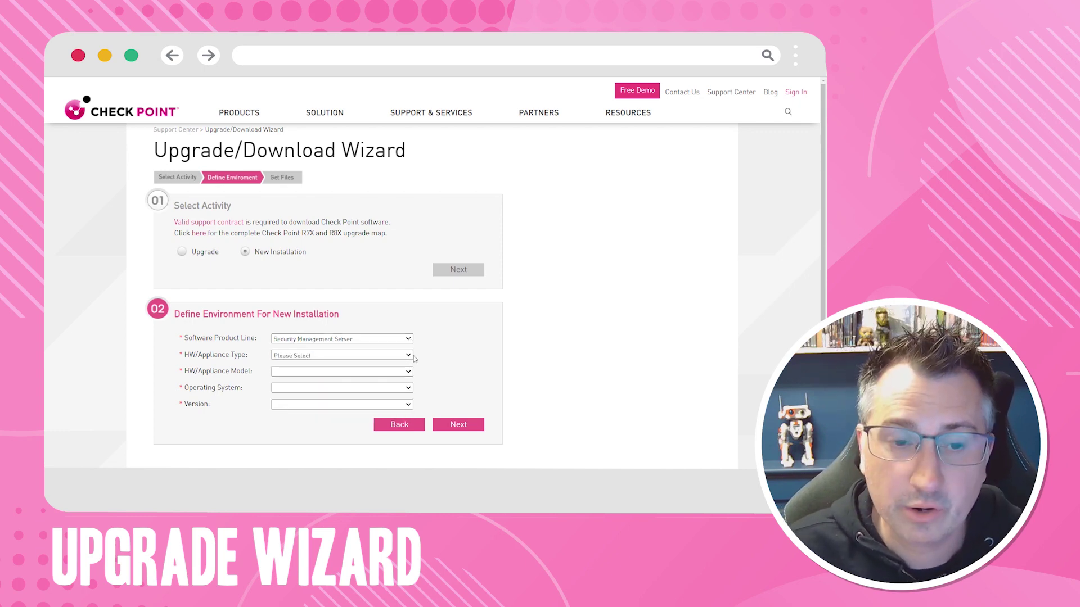
pyautogui.click(409, 355)
pyautogui.click(366, 422)
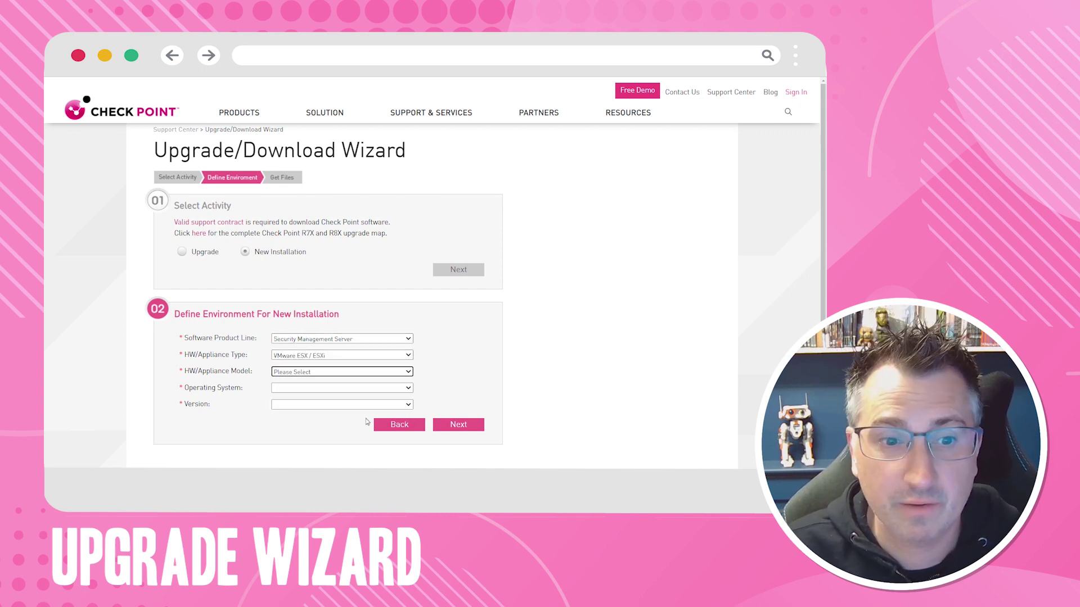
# Step: Pick model VMware ESXi 6.x, Gaia OS and R81.20, then open the R81.20 Gaia Fresh Install details
pyautogui.click(409, 372)
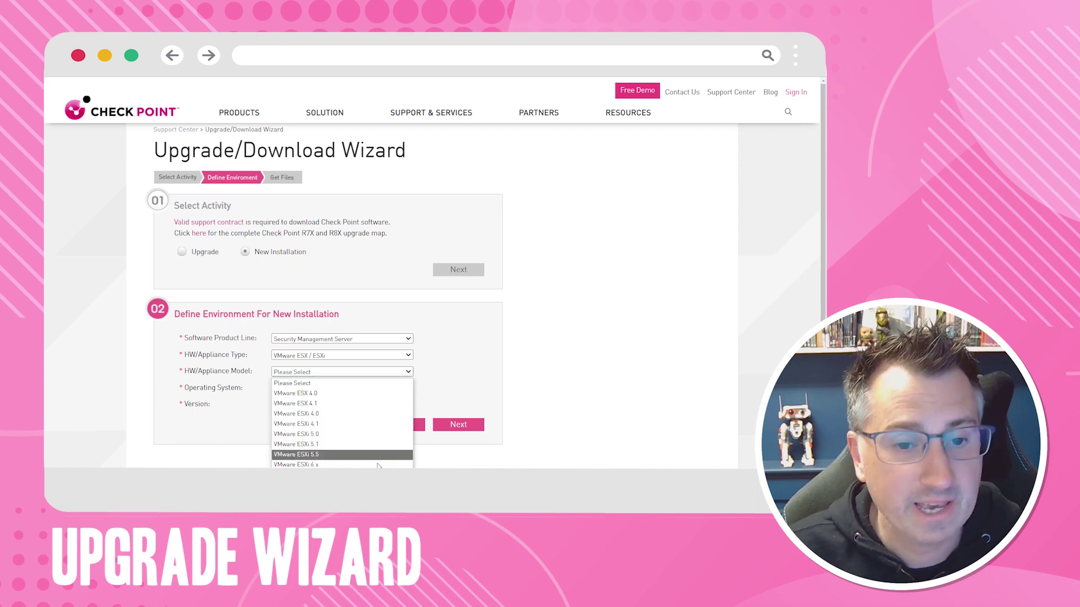
pyautogui.click(303, 464)
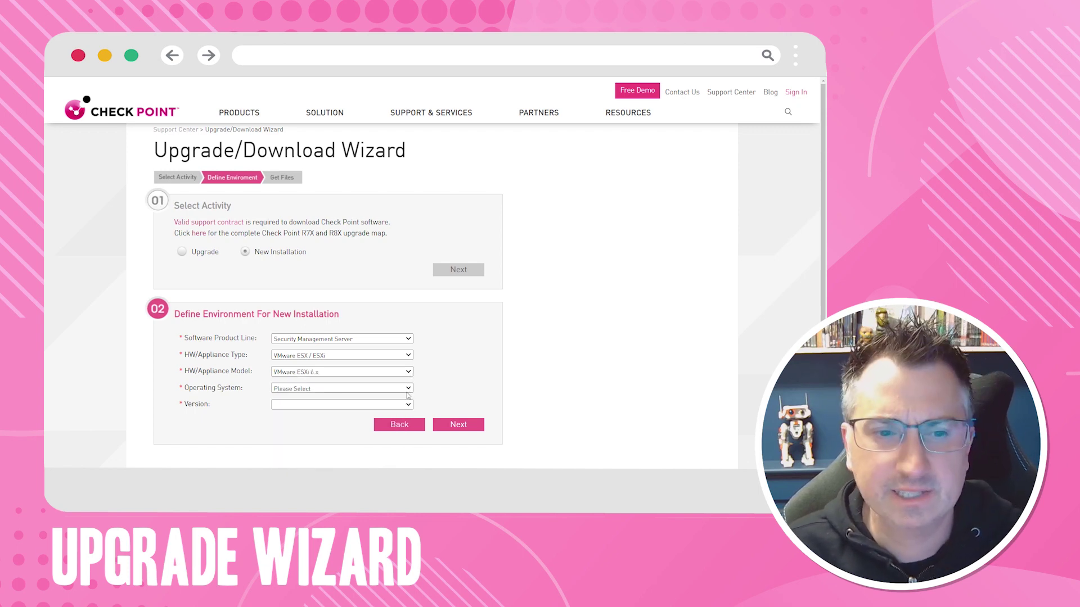
pyautogui.click(409, 388)
pyautogui.click(396, 414)
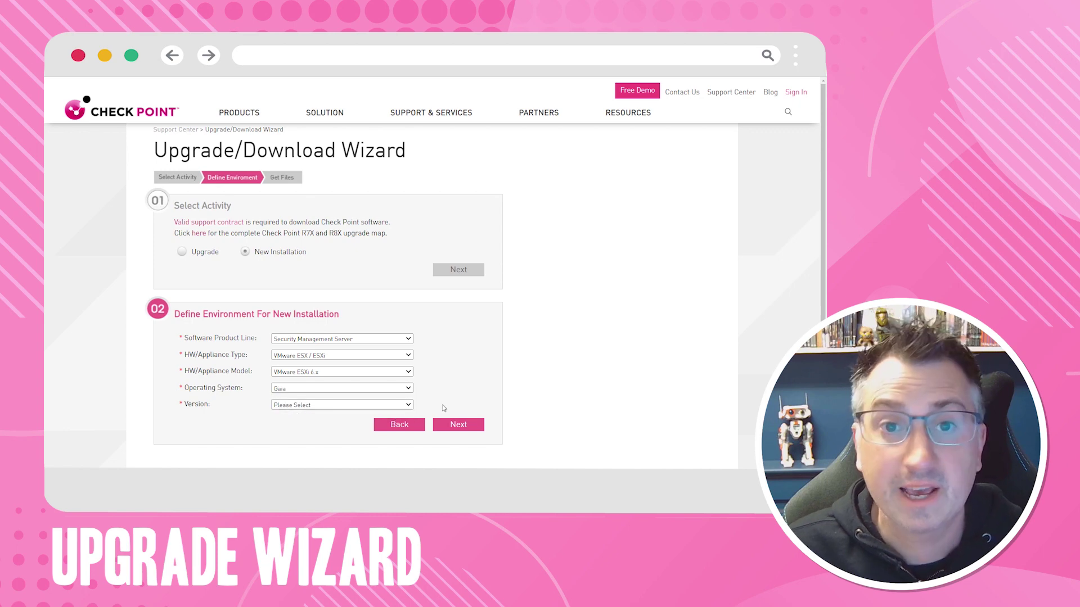
pyautogui.click(407, 407)
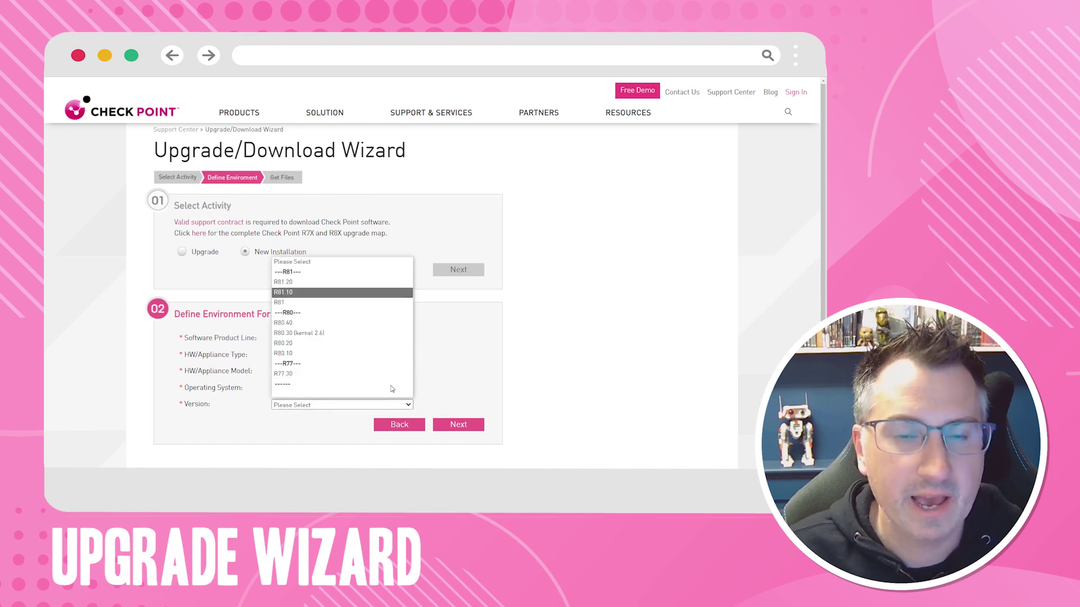
pyautogui.click(333, 282)
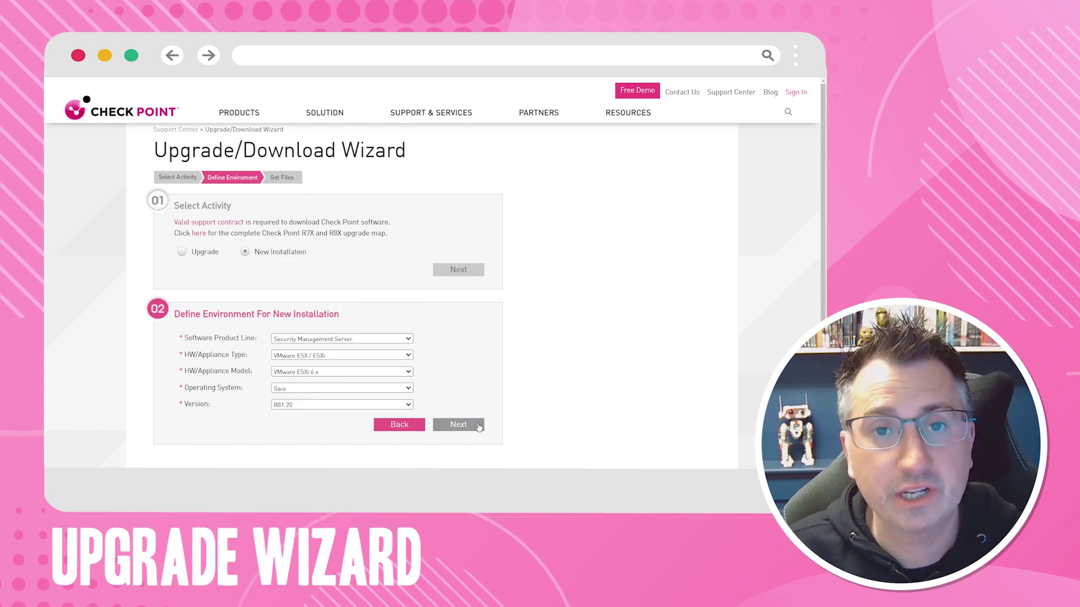
pyautogui.click(477, 427)
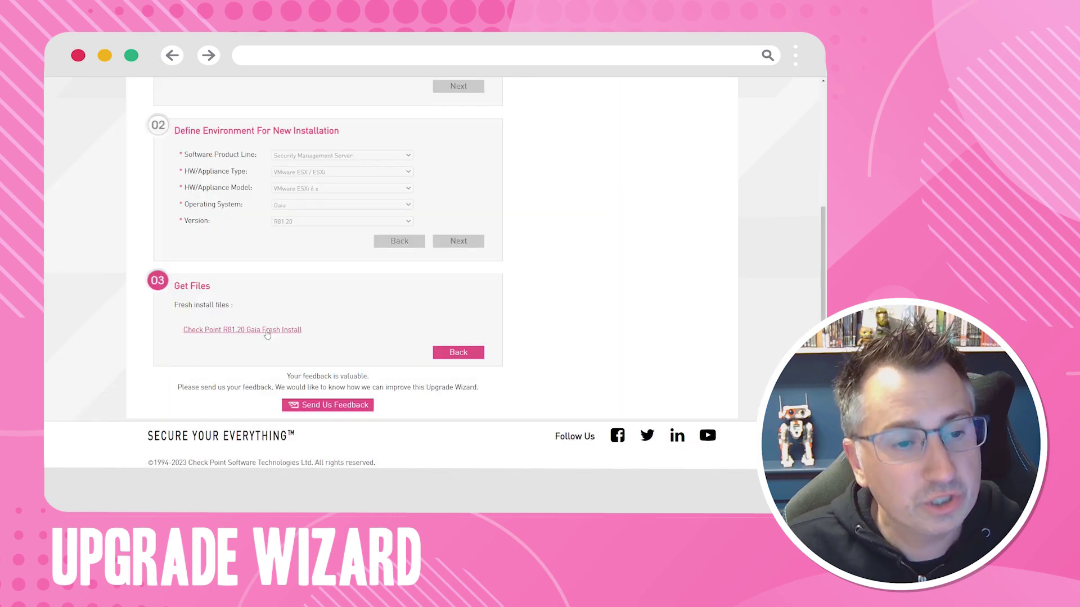
pyautogui.click(267, 332)
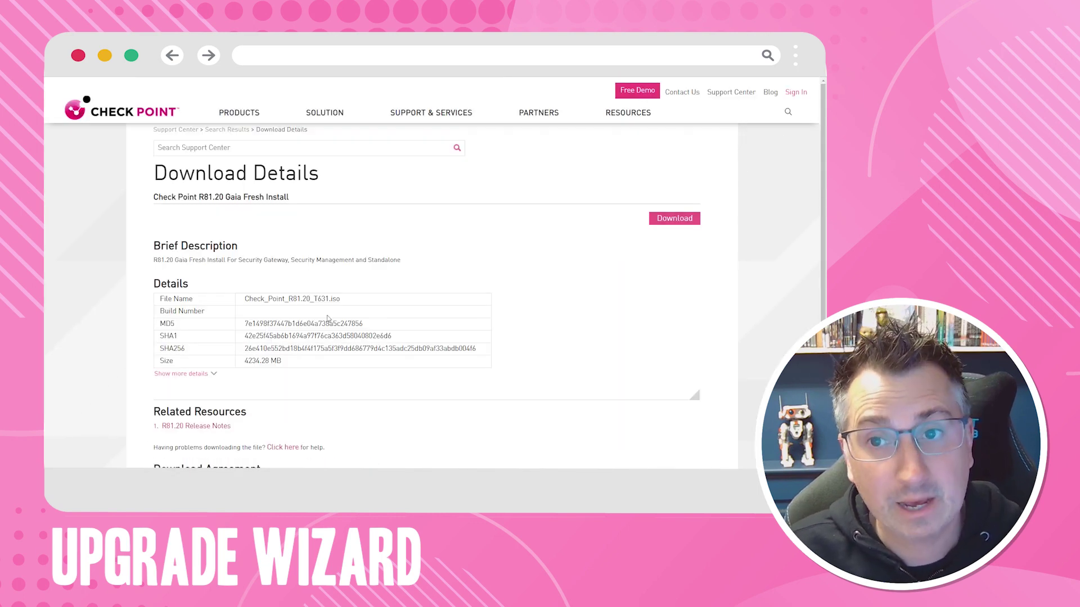
# Step: Download the Check_Point_R81.20_T631.iso installation image
pyautogui.click(694, 225)
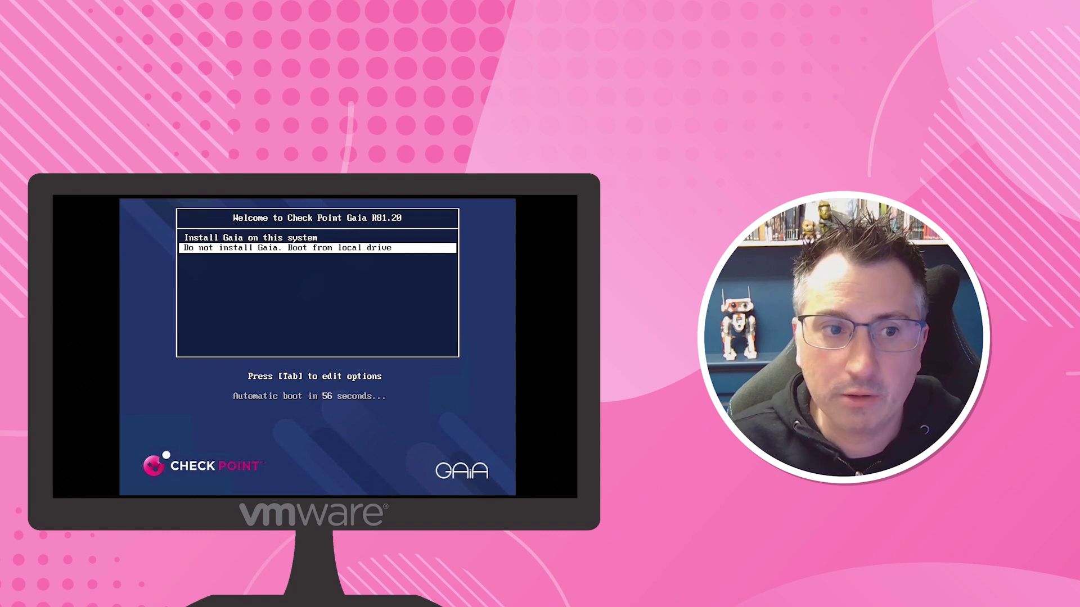
# Step: Start installing Gaia on this system and select the Great Britain keyboard layout
pyautogui.press('Up')
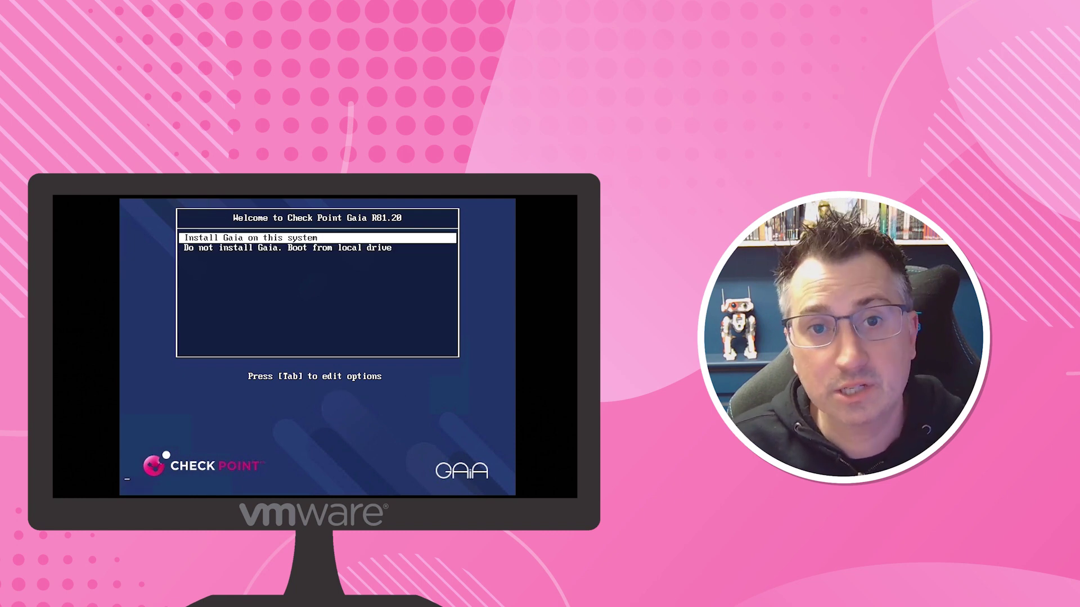
pyautogui.press('Return')
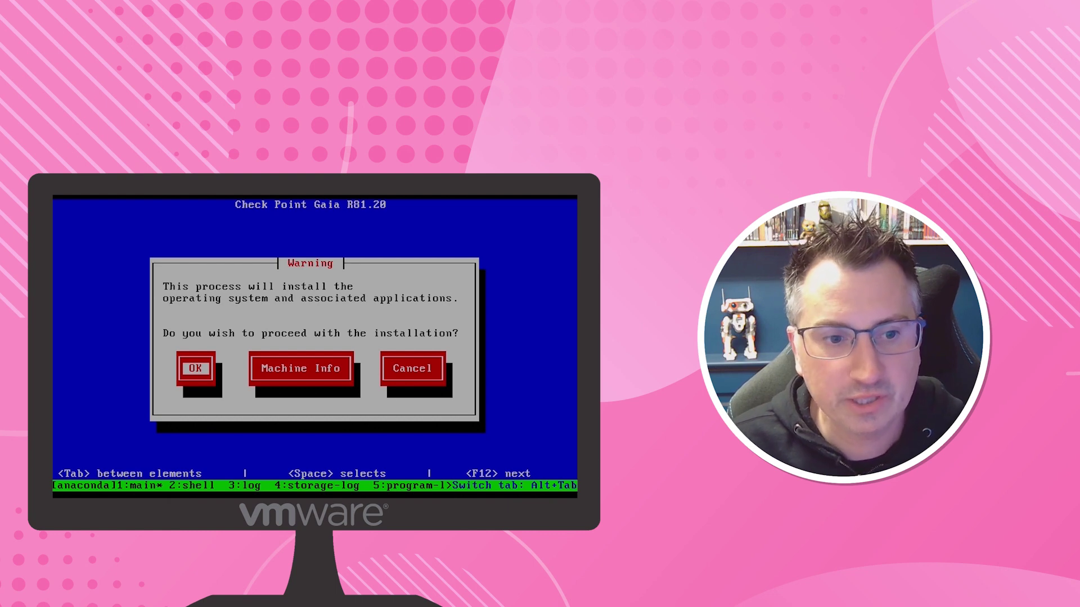
pyautogui.press('Return')
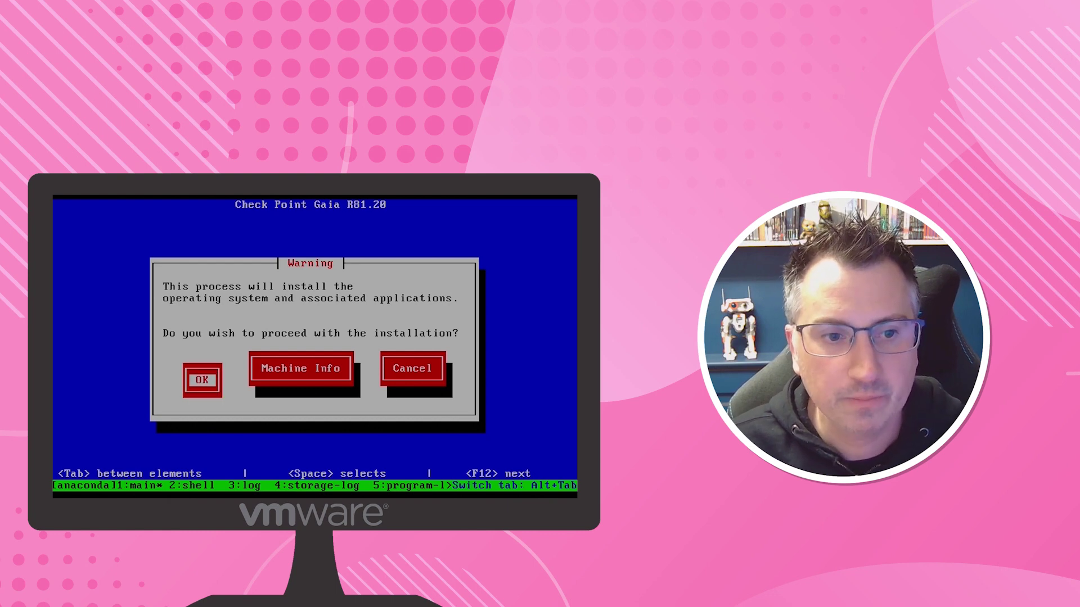
pyautogui.press('Up')
pyautogui.press('Up')
pyautogui.press('Up')
pyautogui.press('Up')
pyautogui.press('Up')
pyautogui.press('Up')
pyautogui.press('Up')
pyautogui.press('Up')
pyautogui.press('Up')
pyautogui.press('Up')
pyautogui.press('Up')
pyautogui.press('Up')
pyautogui.press('Up')
pyautogui.press('Up')
pyautogui.press('Up')
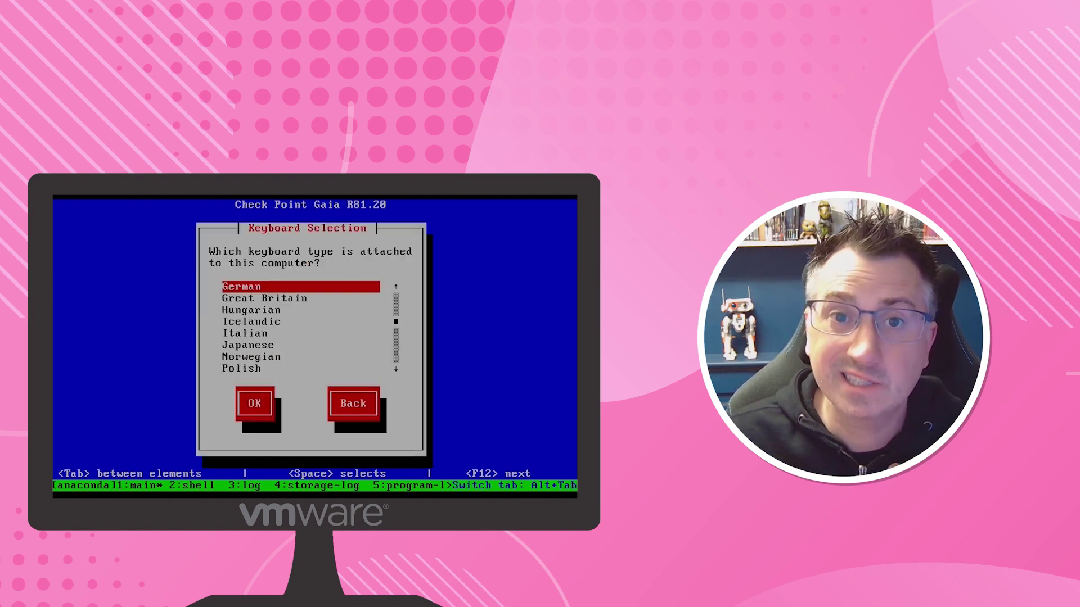
pyautogui.press('Down')
pyautogui.press('Tab')
pyautogui.press('Return')
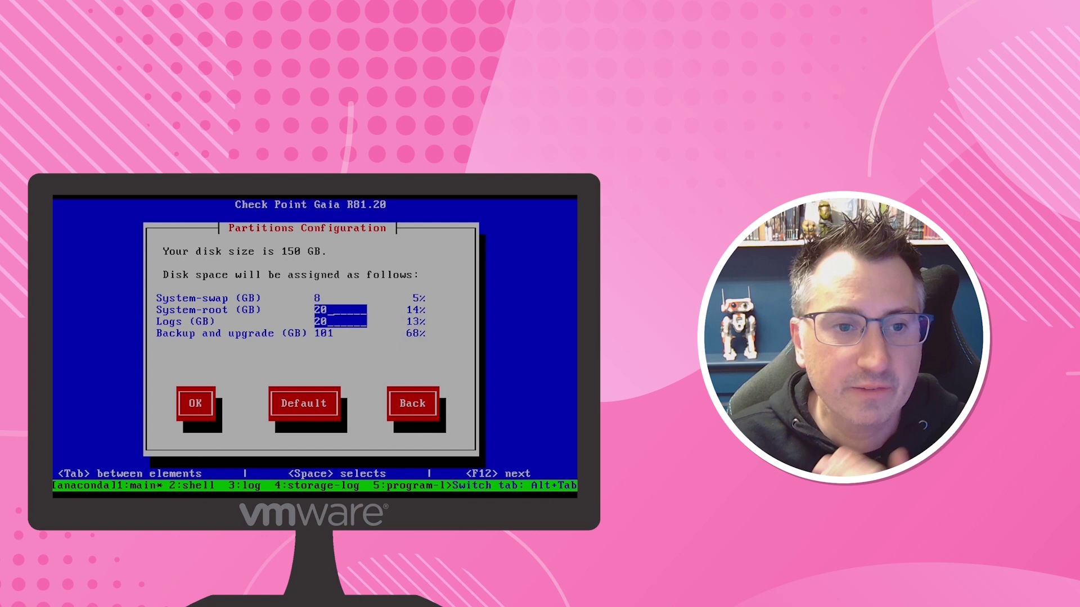
# Step: Set the System-root partition to 31 GB and accept the partition layout
pyautogui.press('BackSpace')
pyautogui.press('BackSpace')
pyautogui.write('31')
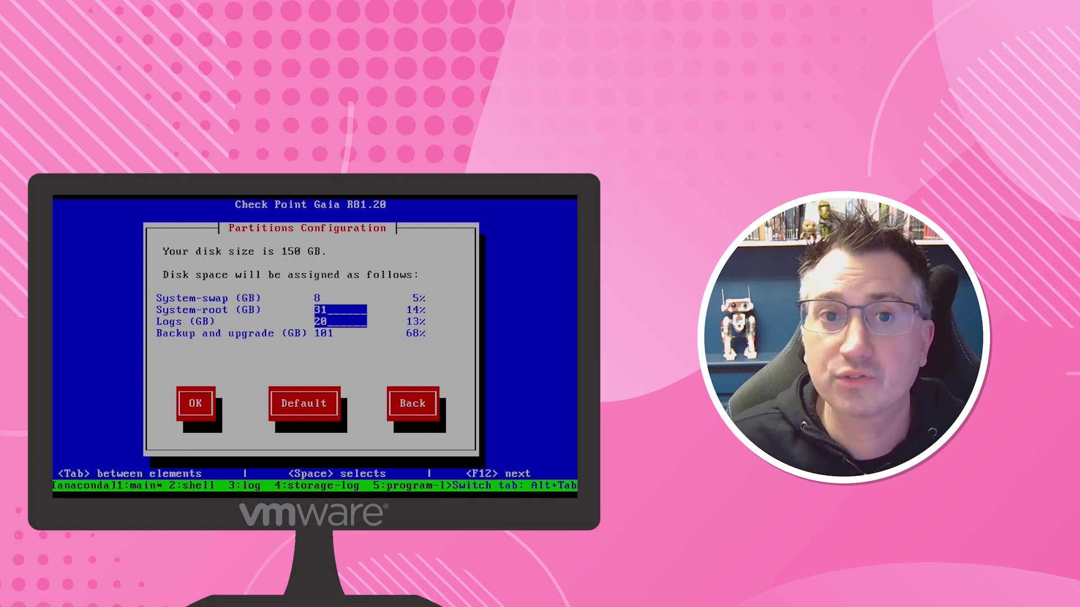
pyautogui.press('Tab')
pyautogui.press('Tab')
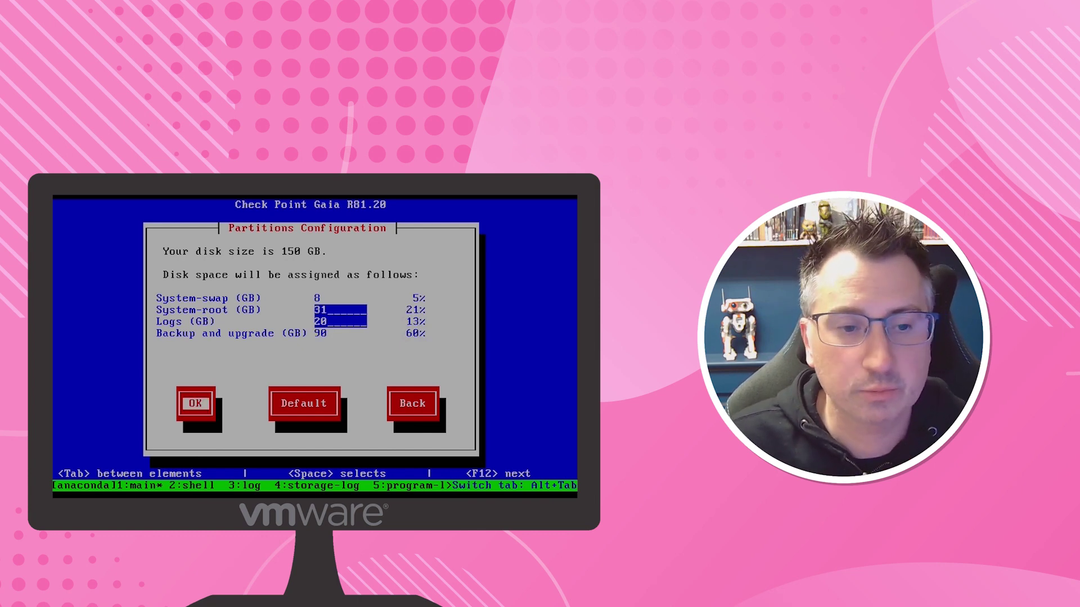
pyautogui.press('Return')
# Step: Enter and confirm the admin password and the maintenance password
pyautogui.write('******')
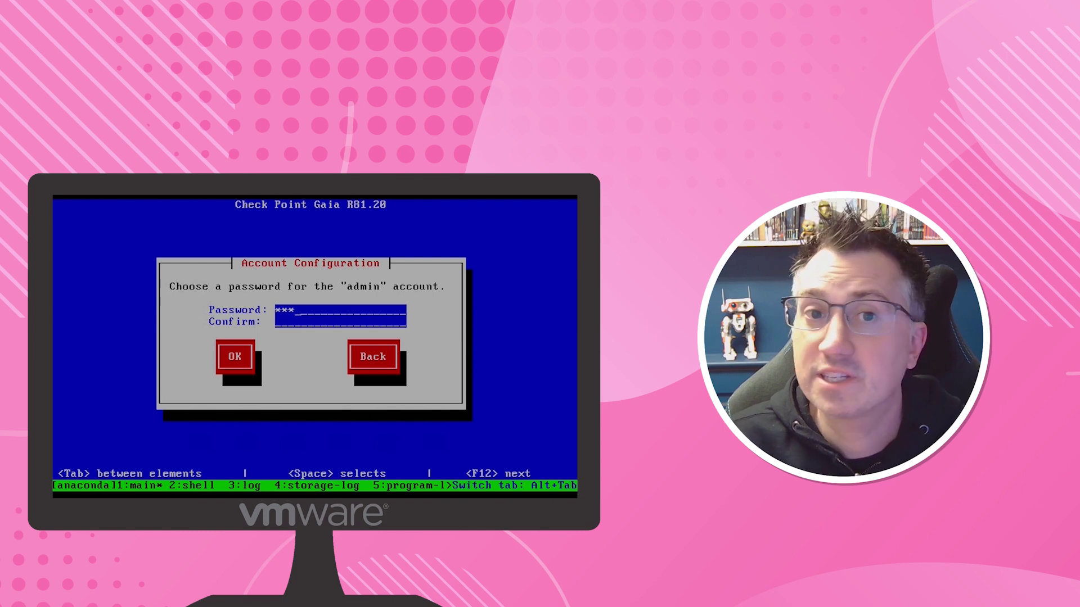
pyautogui.write('******')
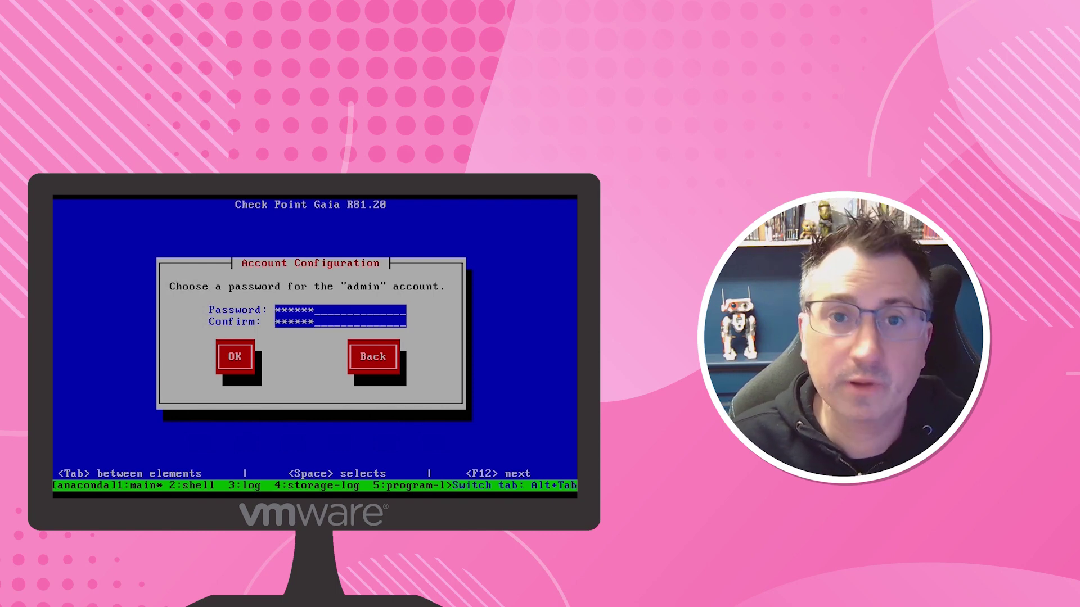
pyautogui.press('Tab')
pyautogui.press('Return')
pyautogui.write('*')
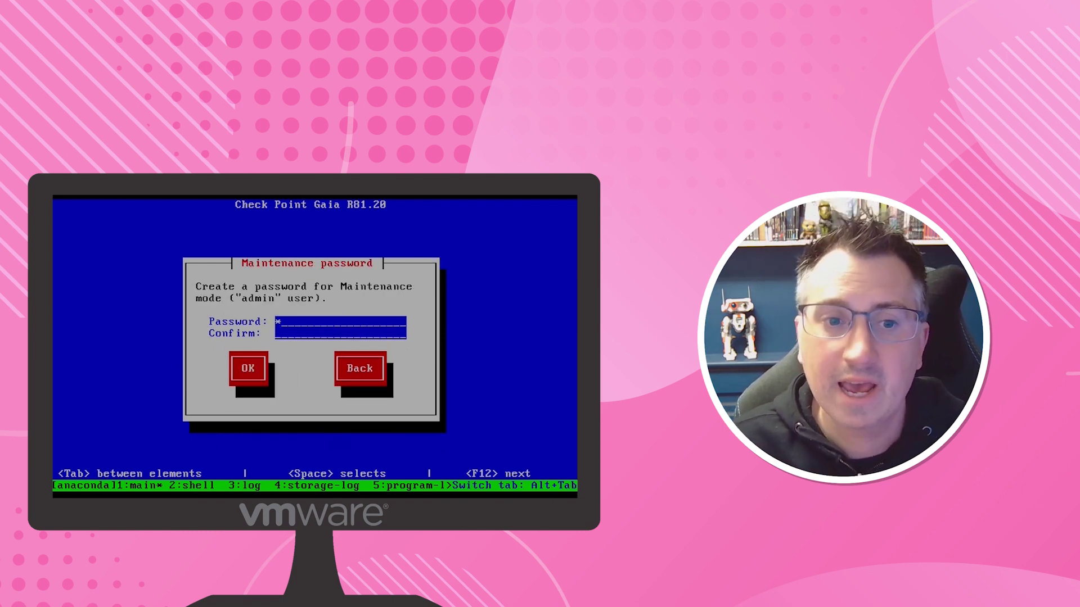
pyautogui.write('*****')
pyautogui.press('Tab')
pyautogui.write('****')
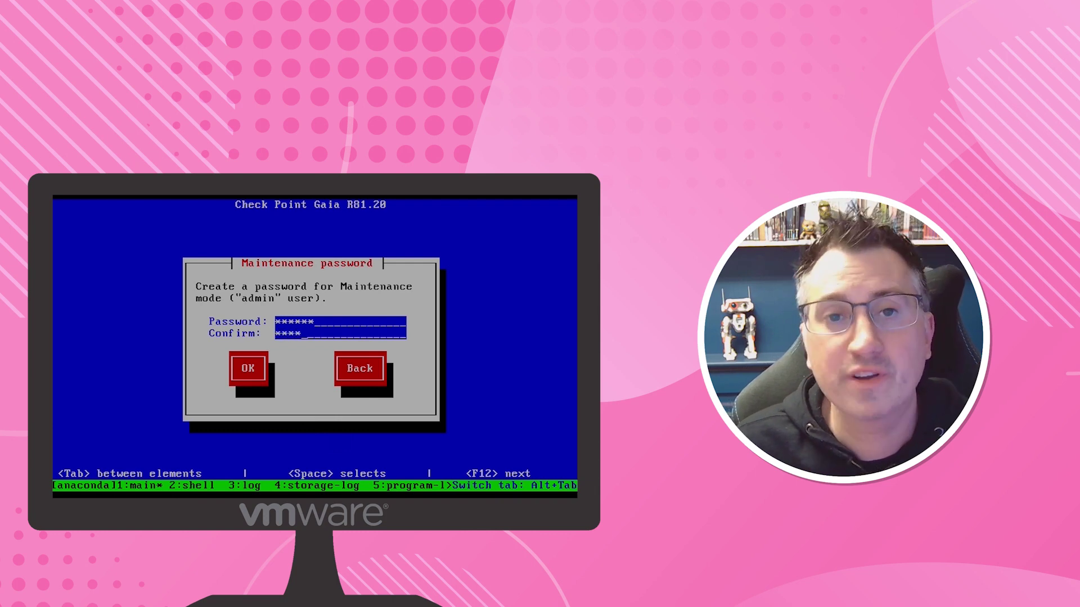
pyautogui.write('**')
pyautogui.press('Tab')
pyautogui.press('Return')
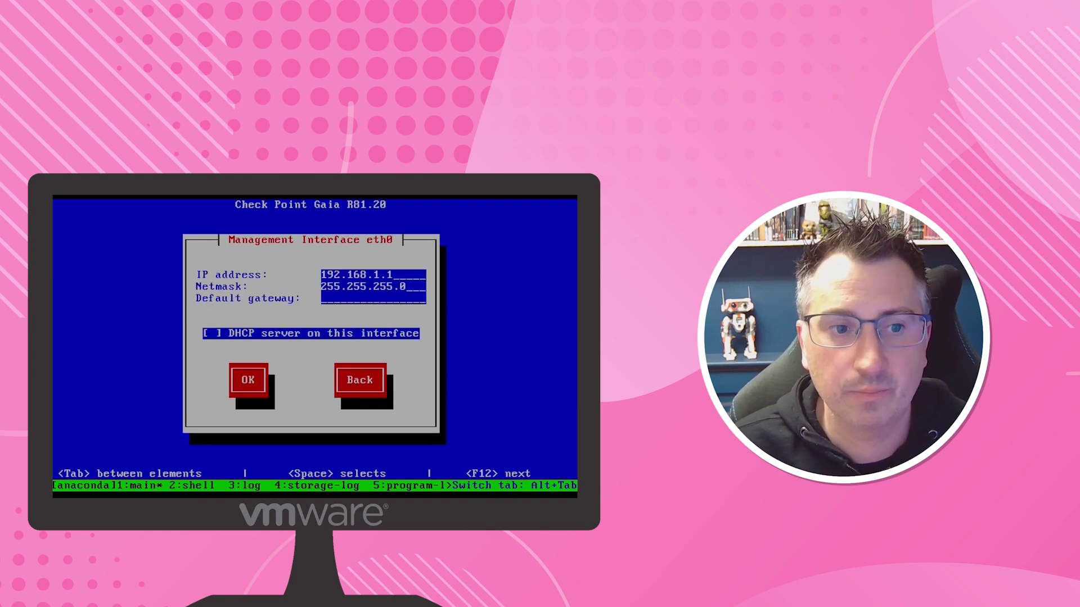
# Step: Give eth0 IP 192.168.250.100 with default gateway 192.168.250.254
pyautogui.press('BackSpace')
pyautogui.press('BackSpace')
pyautogui.press('BackSpace')
pyautogui.write('2')
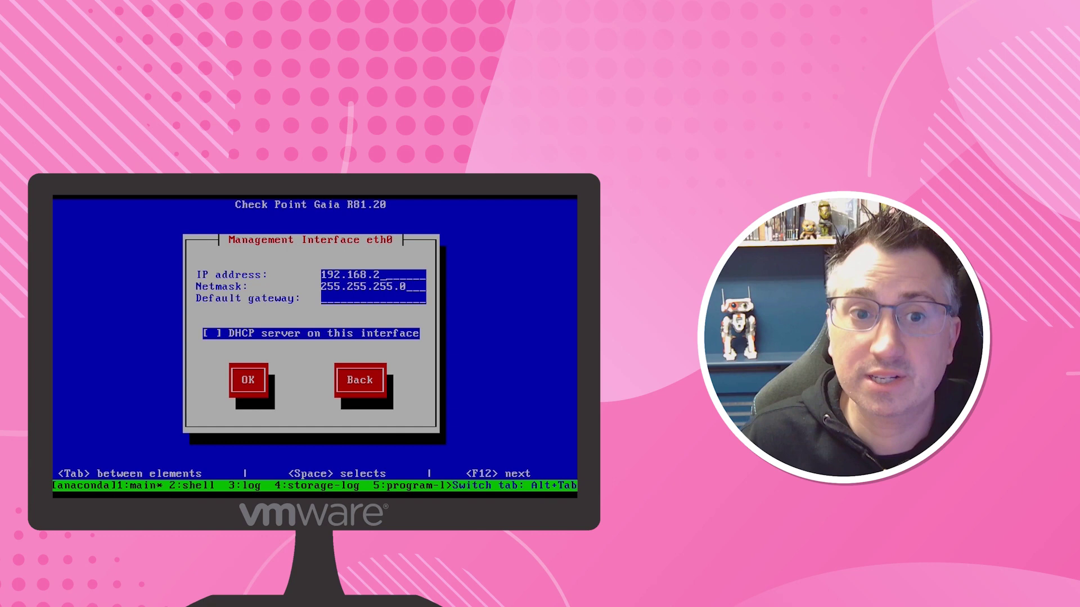
pyautogui.write('50.100')
pyautogui.press('Tab')
pyautogui.press('Tab')
pyautogui.write('192.168.250.254')
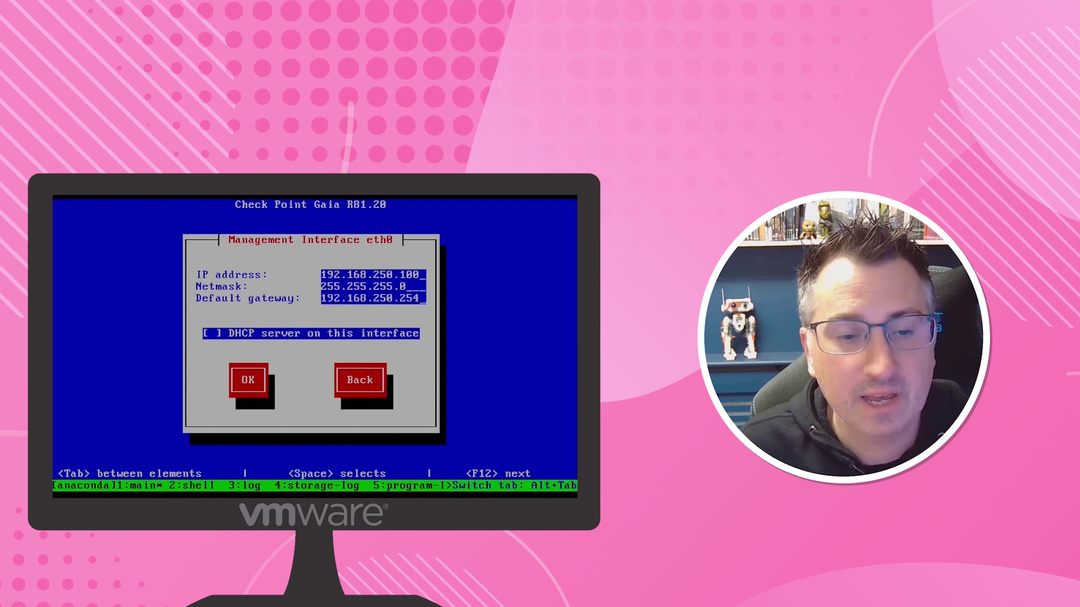
pyautogui.press('Tab')
pyautogui.press('Tab')
# Step: Accept the interface settings, format the drives to install Gaia, and reboot
pyautogui.press('Return')
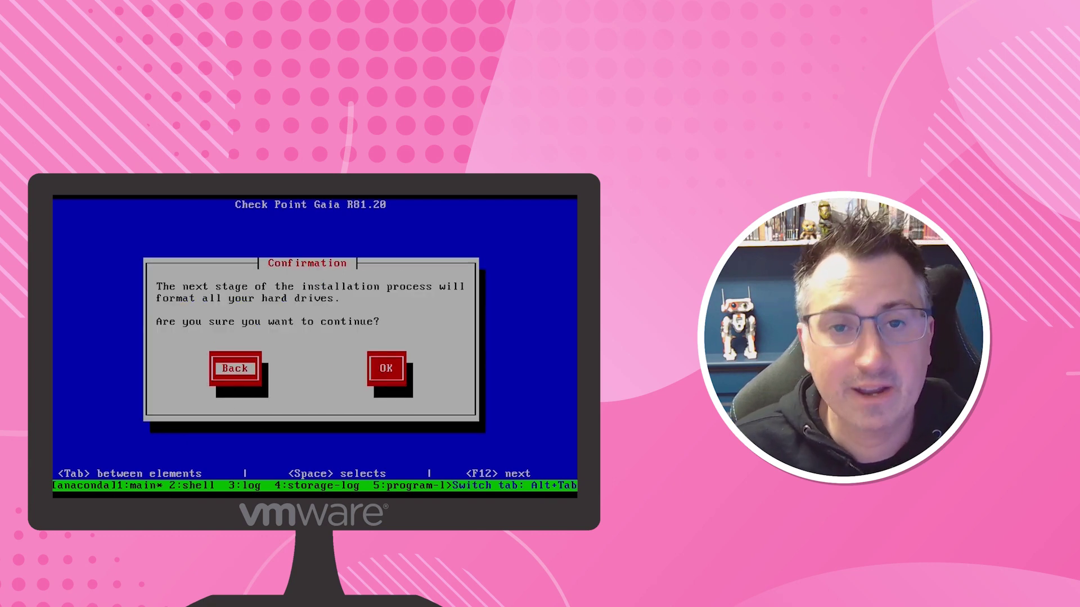
pyautogui.press('Tab')
pyautogui.press('Return')
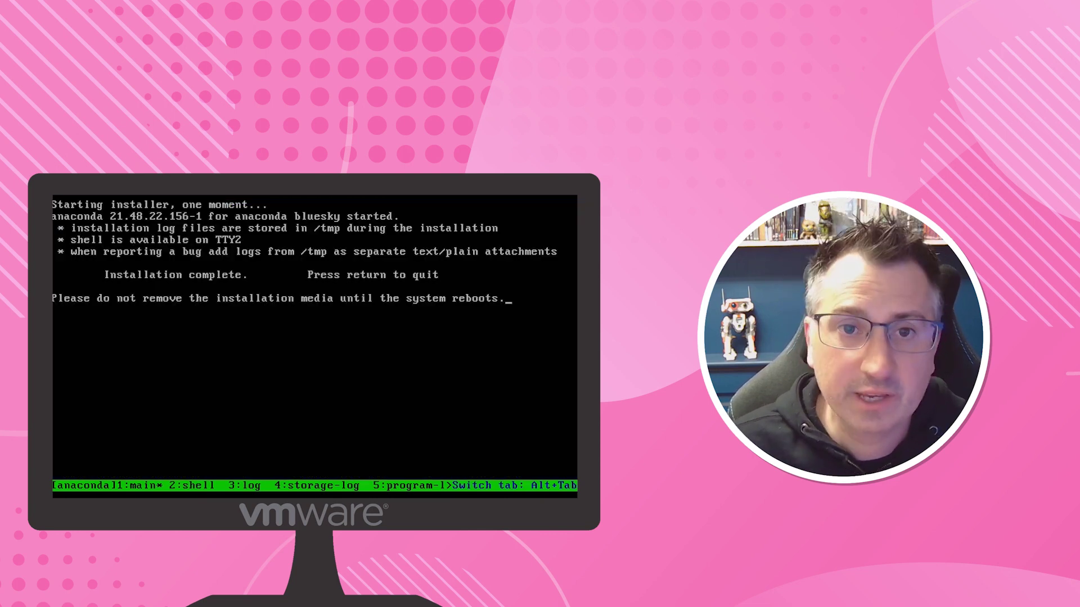
pyautogui.press('Return')
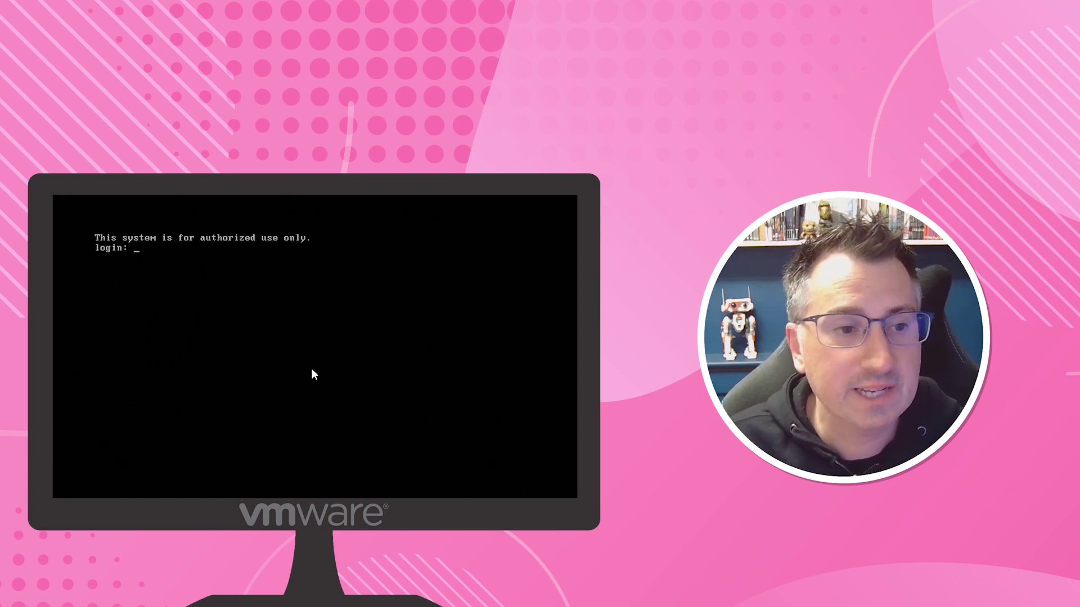
# Step: Log into the console as admin with the administrator password
pyautogui.write('admin')
pyautogui.press('Return')
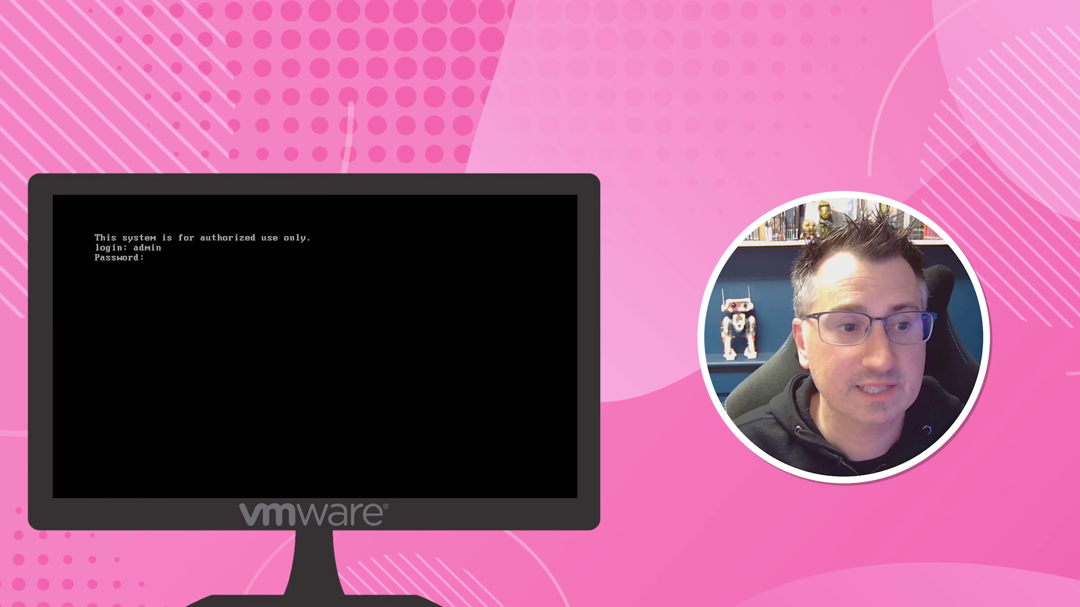
pyautogui.press('Return')
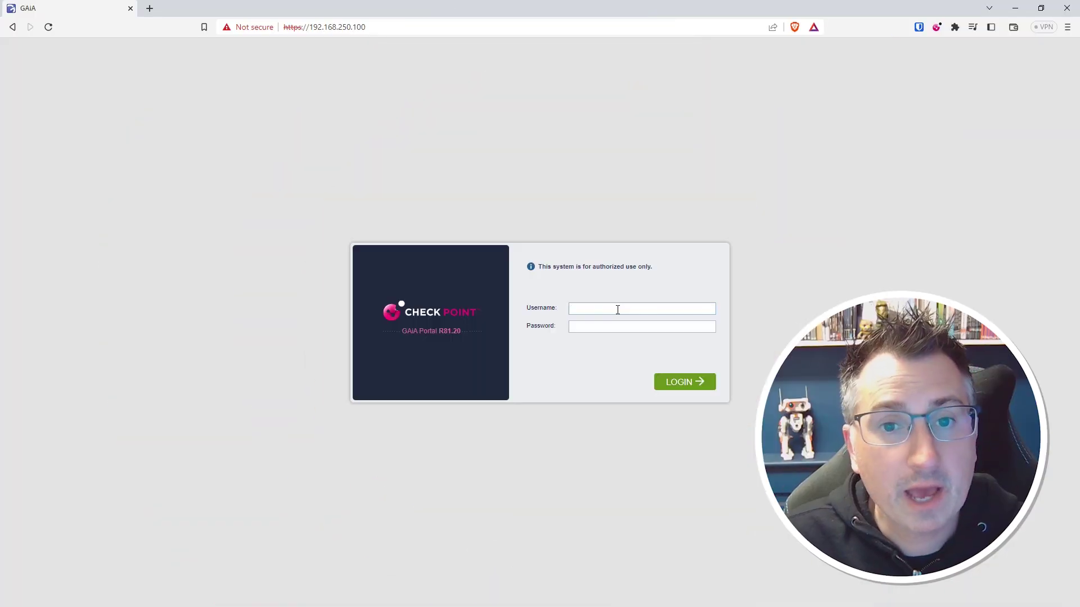
# Step: Log in to the Gaia Portal at 192.168.250.100 as admin with the administrator password
pyautogui.write('admin')
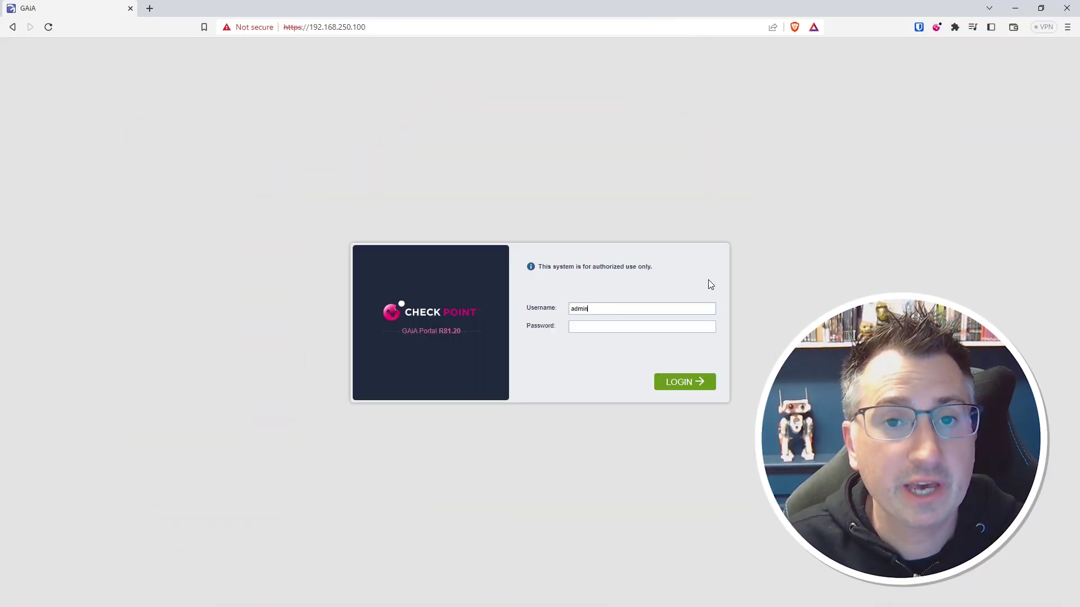
pyautogui.write('••••')
pyautogui.press('Return')
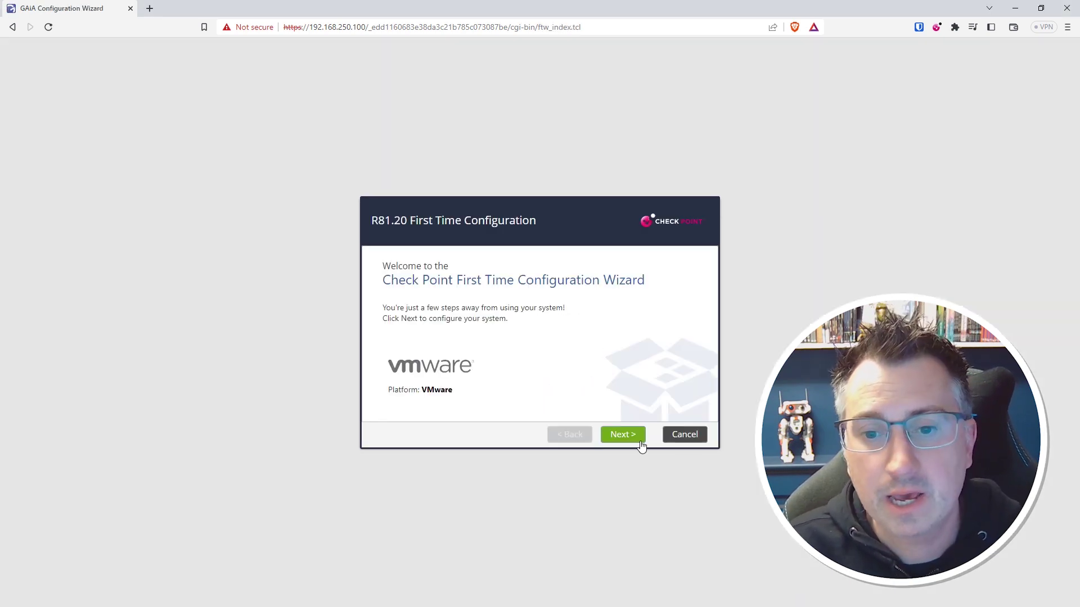
# Step: Accept the deployment and management connection defaults, then set host name CP-Management-Station and domain manningenterprises.co.uk
pyautogui.click(640, 442)
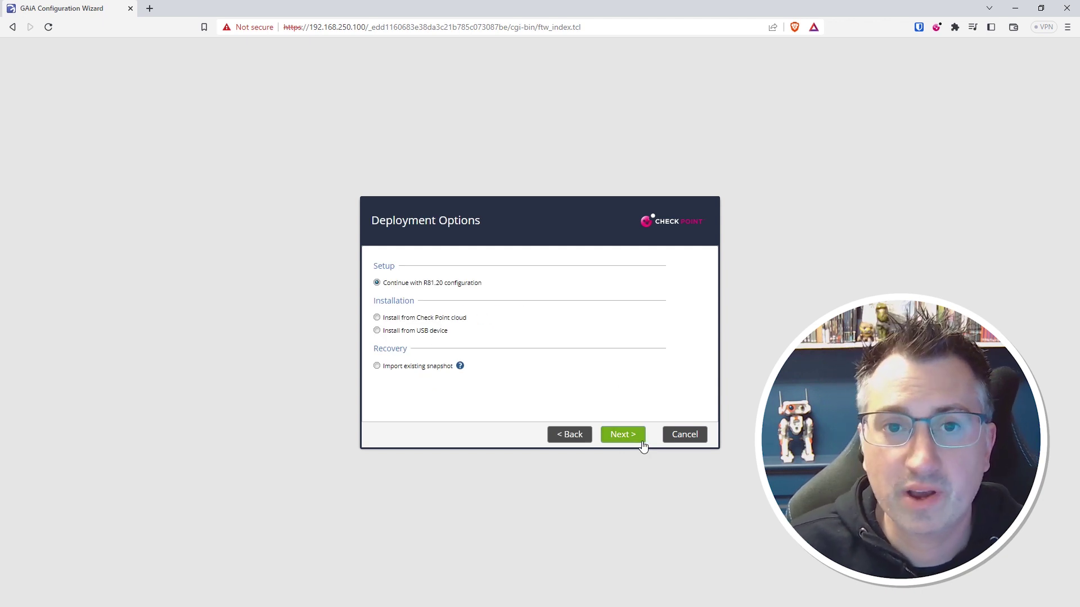
pyautogui.click(641, 442)
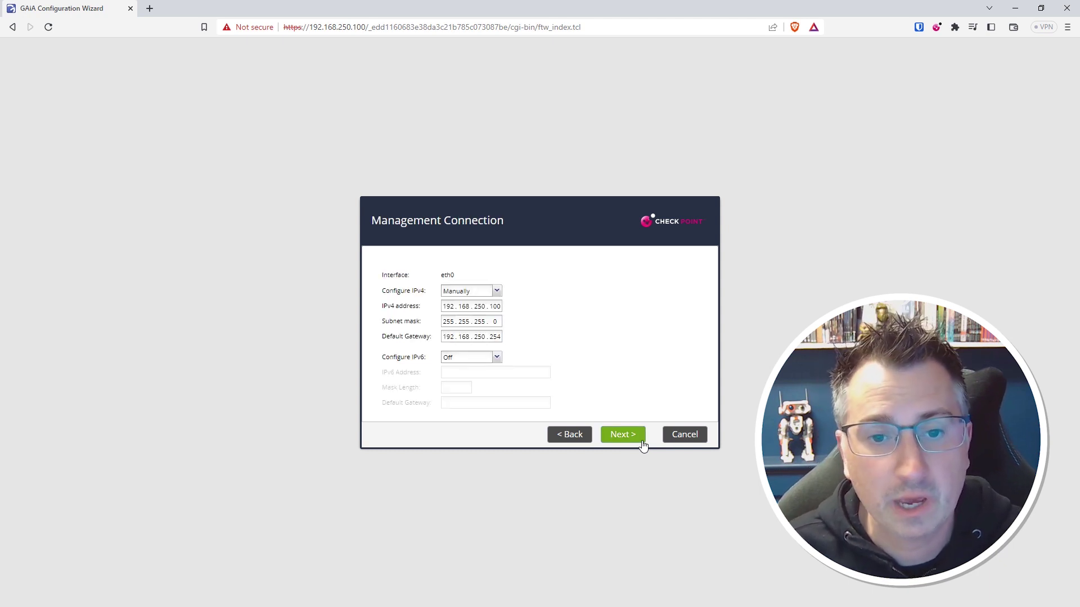
pyautogui.click(642, 445)
pyautogui.click(527, 264)
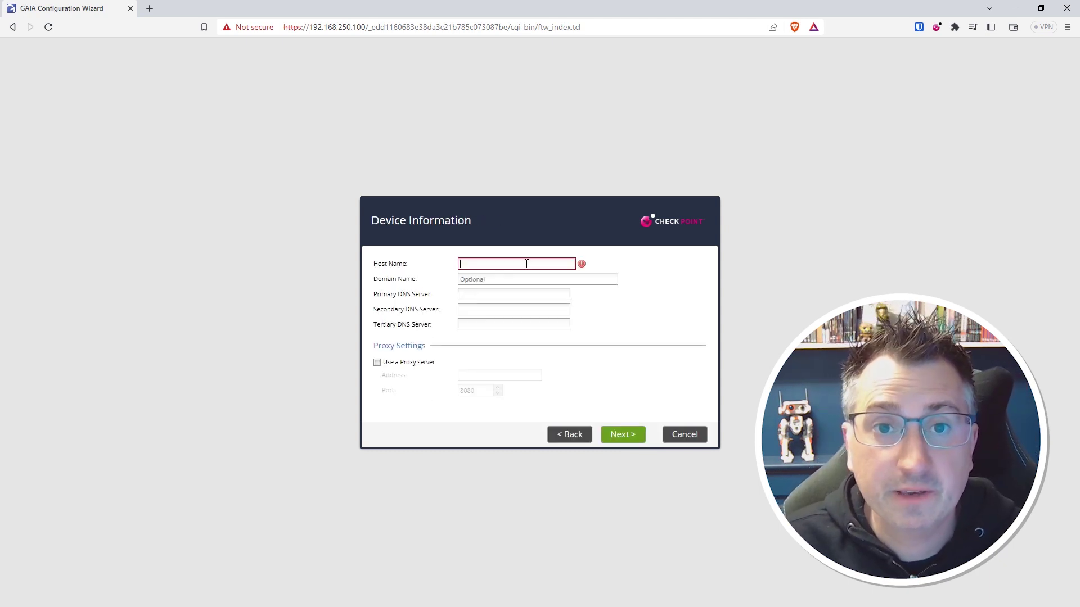
pyautogui.write('CP-Management-Station')
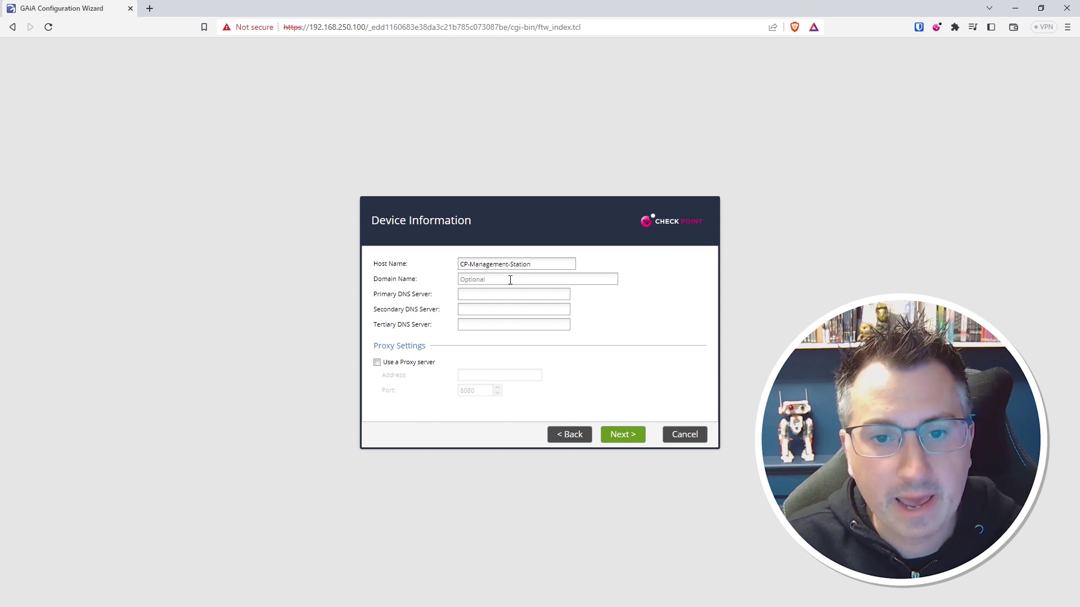
pyautogui.click(510, 279)
pyautogui.write('manningenterprises.co.uk')
# Step: Set primary DNS 1.1.1.1 and secondary DNS 8.8.8.8, and accept the date and time settings
pyautogui.click(510, 294)
pyautogui.write('1.1.1')
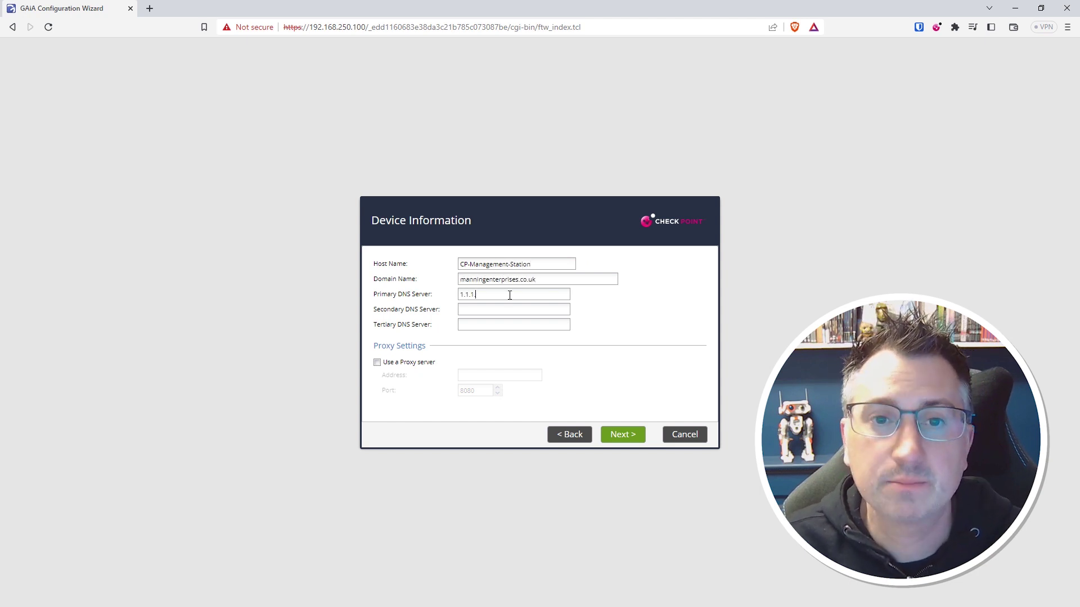
pyautogui.write('.1')
pyautogui.press('Tab')
pyautogui.write('8.8.8.8')
pyautogui.click(632, 442)
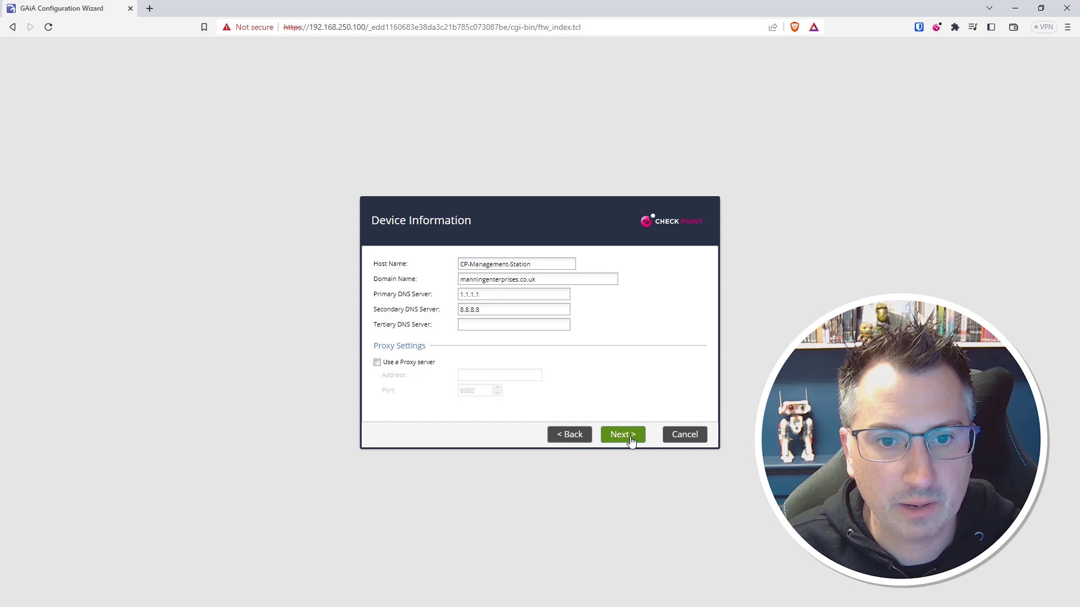
pyautogui.click(631, 441)
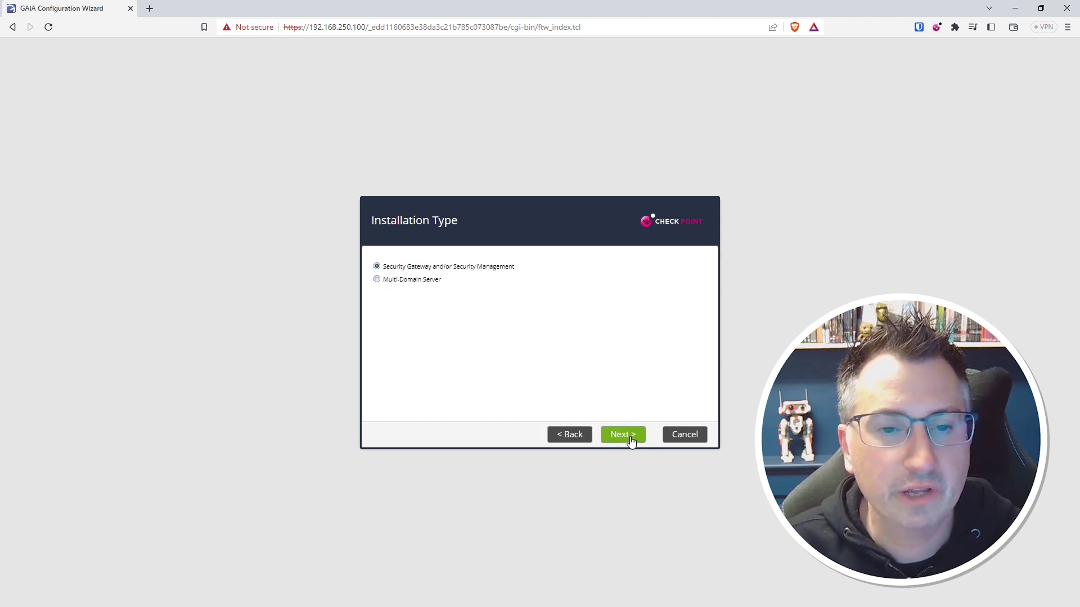
# Step: Keep the installation type and untick Security Gateway so only Security Management is installed
pyautogui.click(631, 442)
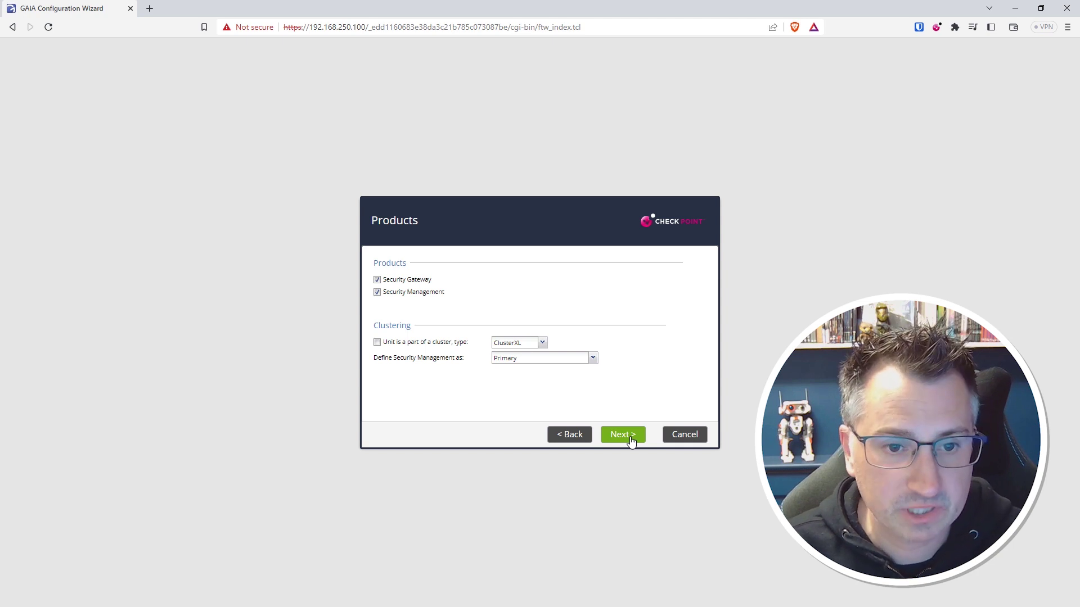
pyautogui.click(377, 279)
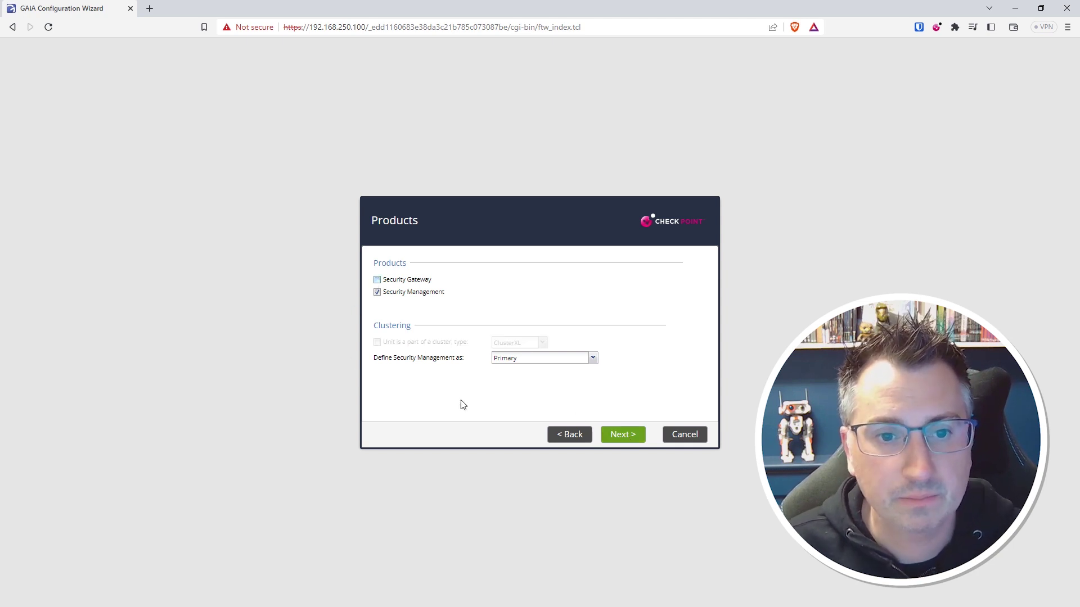
pyautogui.click(640, 441)
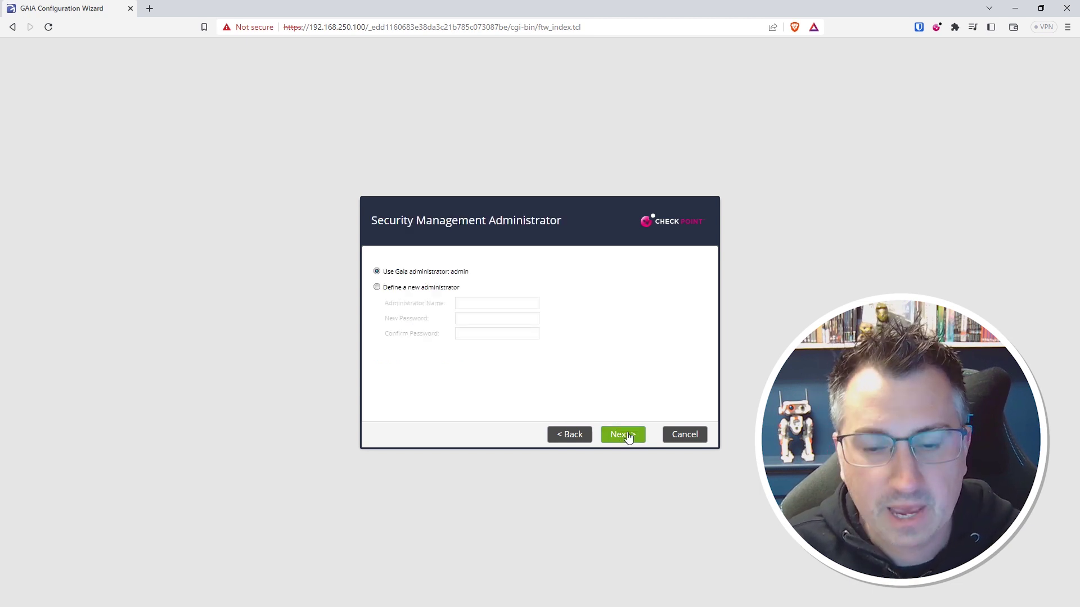
# Step: Accept the administrator and GUI client defaults, finish the wizard, and confirm the configuration
pyautogui.click(636, 444)
pyautogui.click(636, 443)
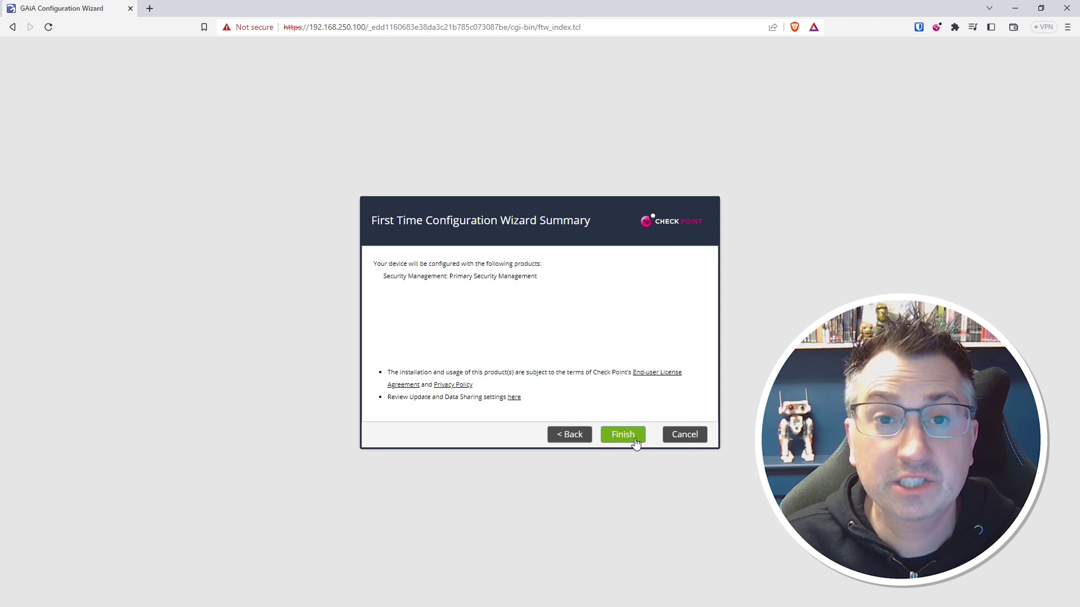
pyautogui.click(635, 443)
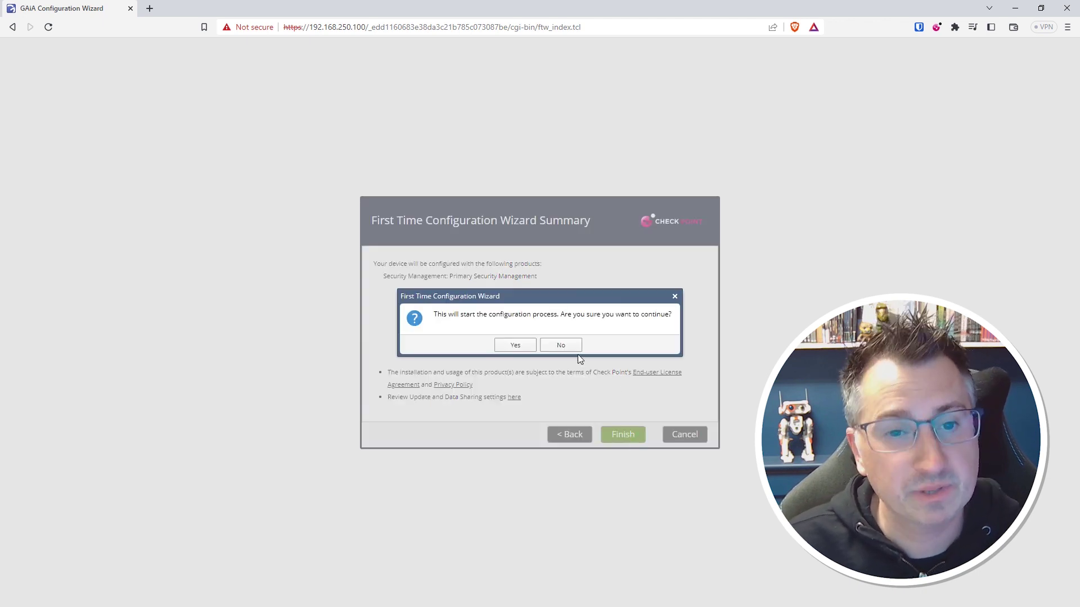
pyautogui.click(531, 347)
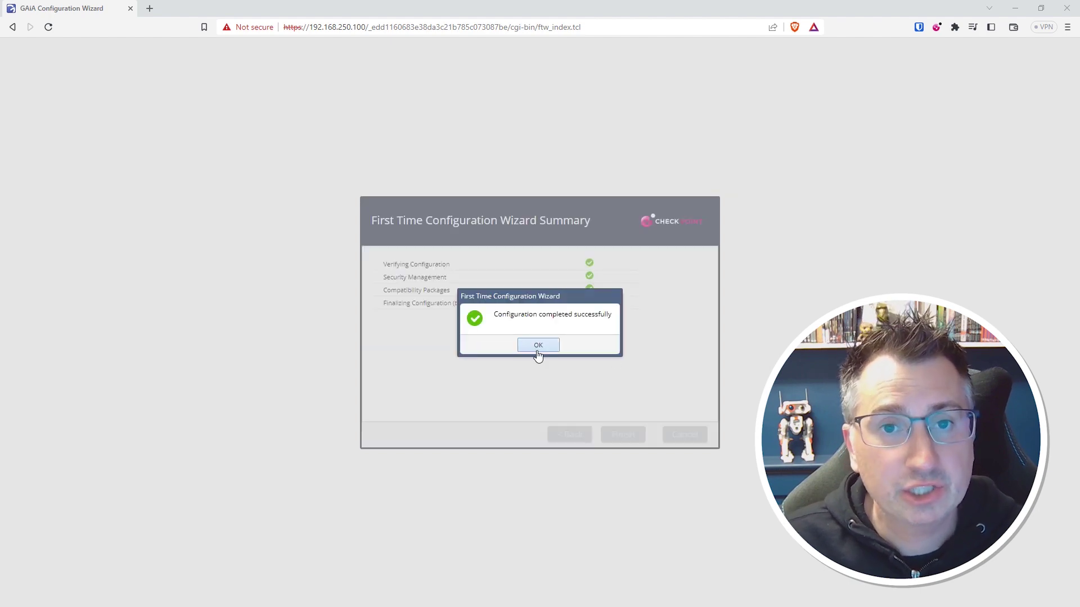
pyautogui.click(538, 345)
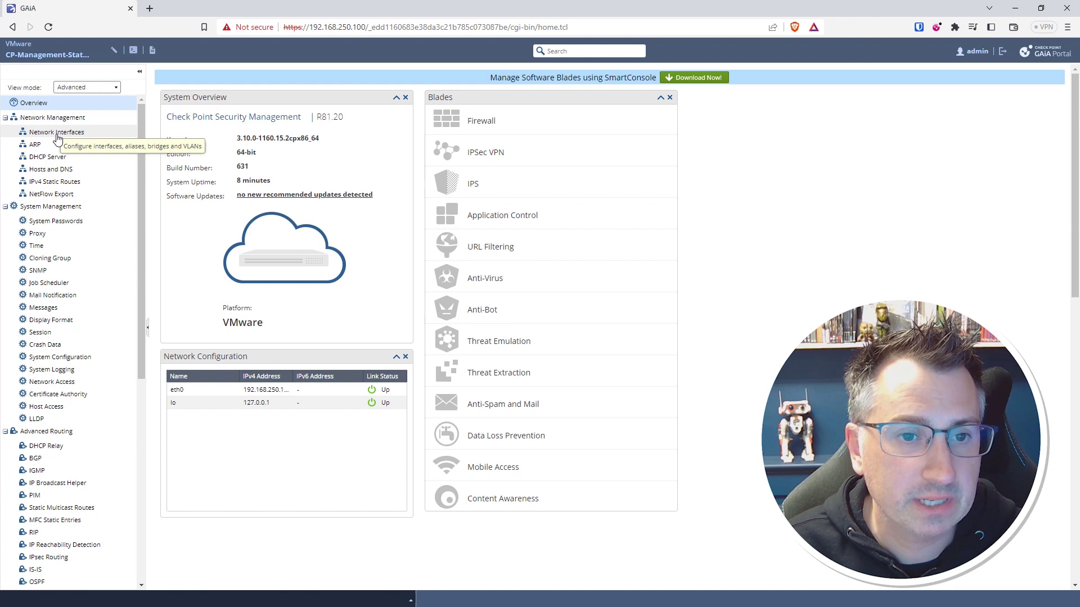
# Step: Download the SmartConsole R81.20 Windows installer and launch it
pyautogui.click(697, 79)
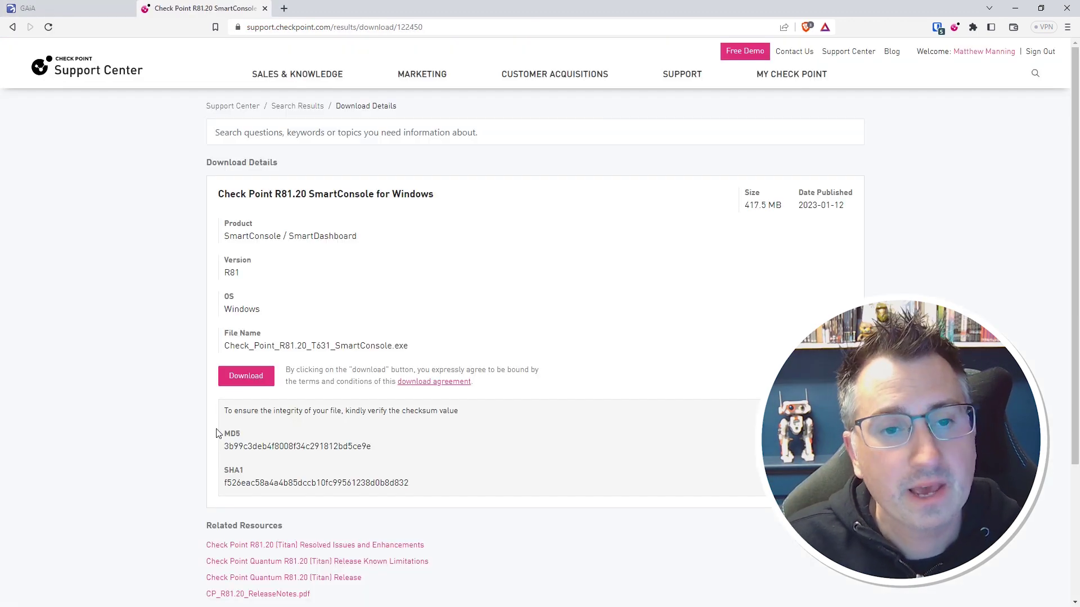
pyautogui.click(270, 383)
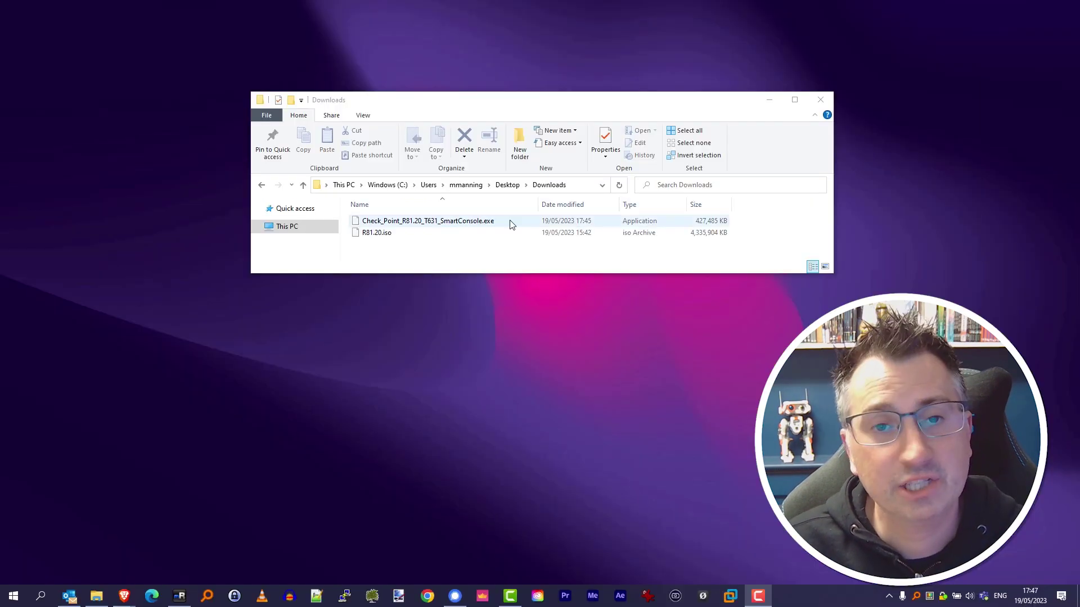
pyautogui.click(509, 223)
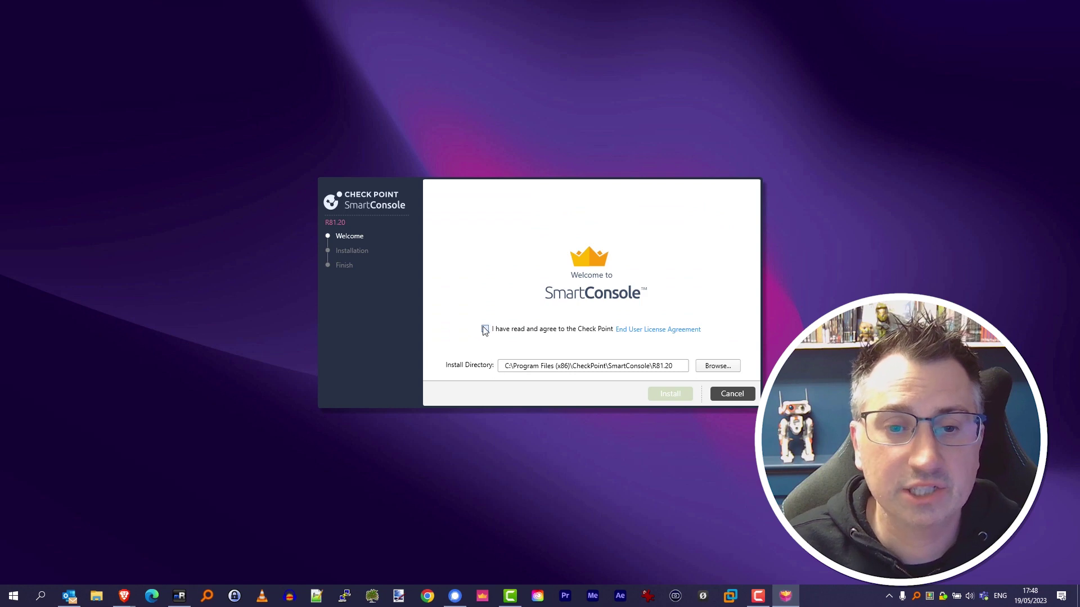
# Step: Install SmartConsole, log in as admin to 192.168.250.100, and trust the server fingerprint
pyautogui.click(484, 329)
pyautogui.click(682, 396)
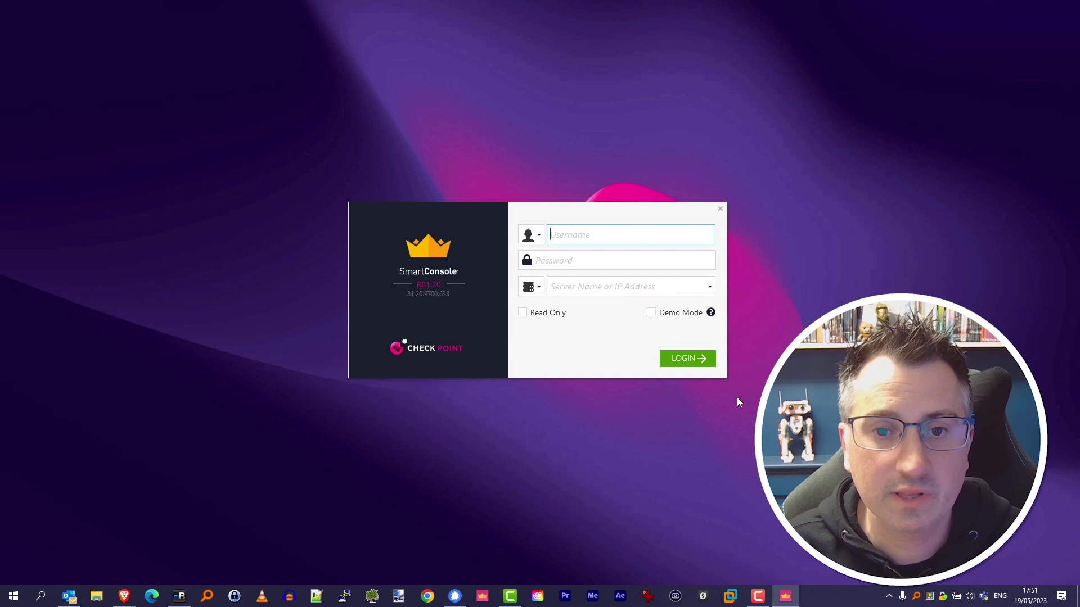
pyautogui.write('admin')
pyautogui.press('Tab')
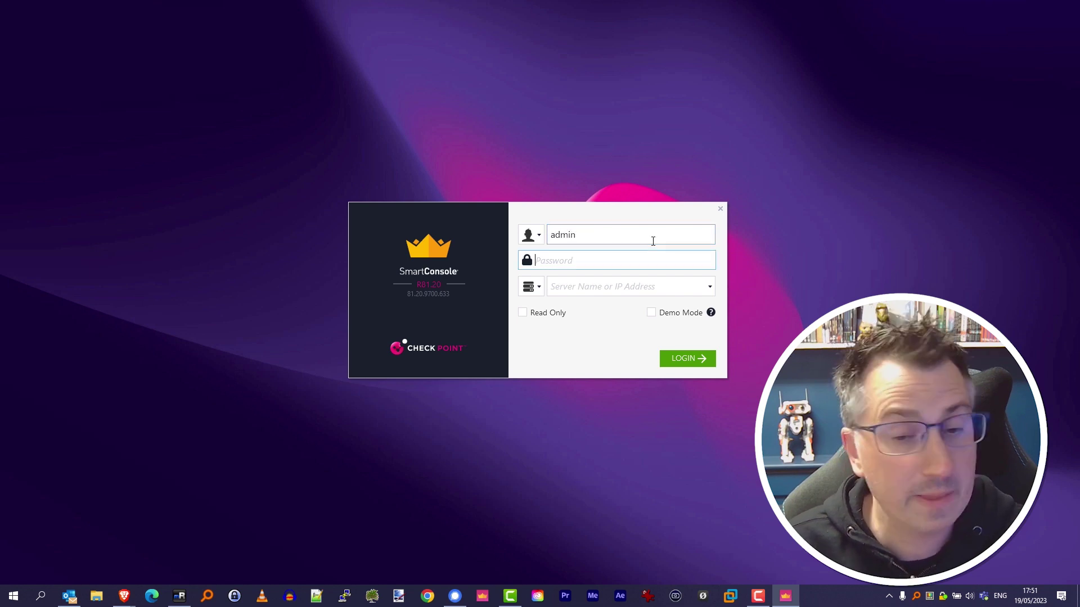
pyautogui.write('••••••')
pyautogui.press('Tab')
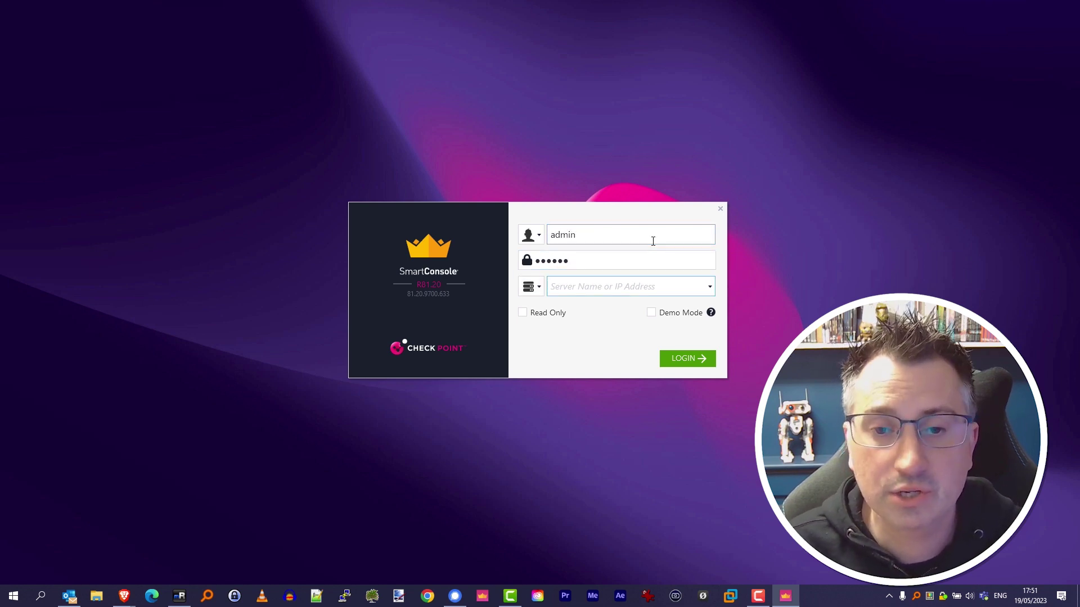
pyautogui.write('192.168')
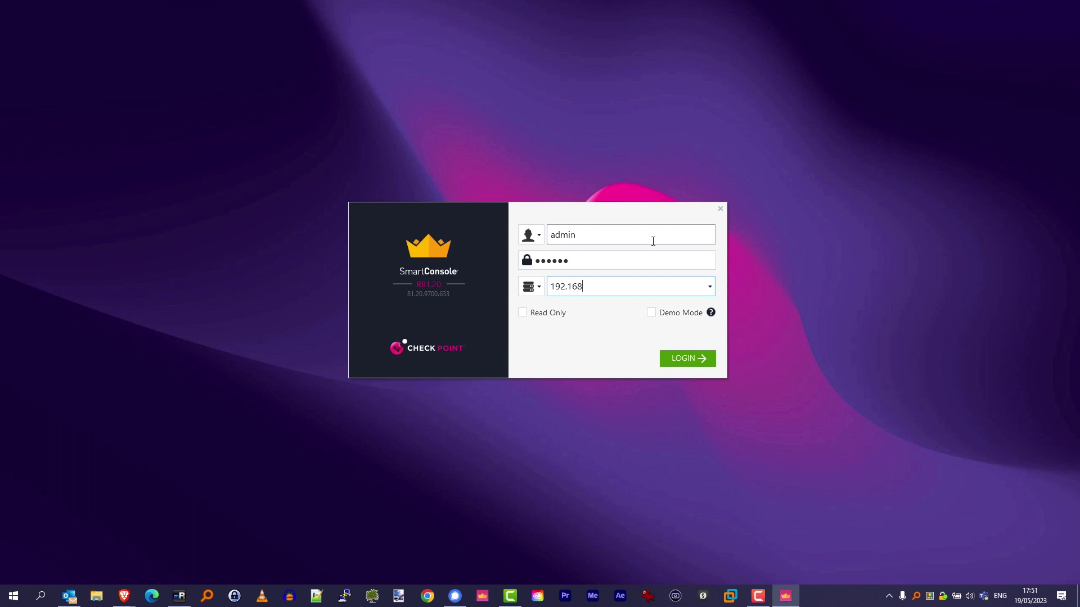
pyautogui.write('.250.100')
pyautogui.click(689, 364)
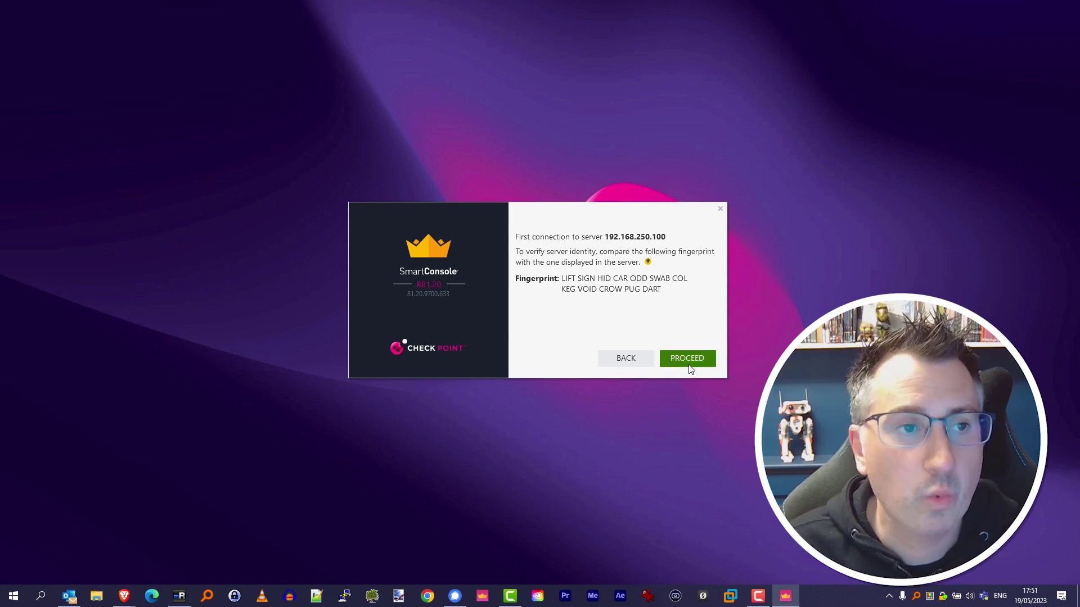
pyautogui.click(690, 362)
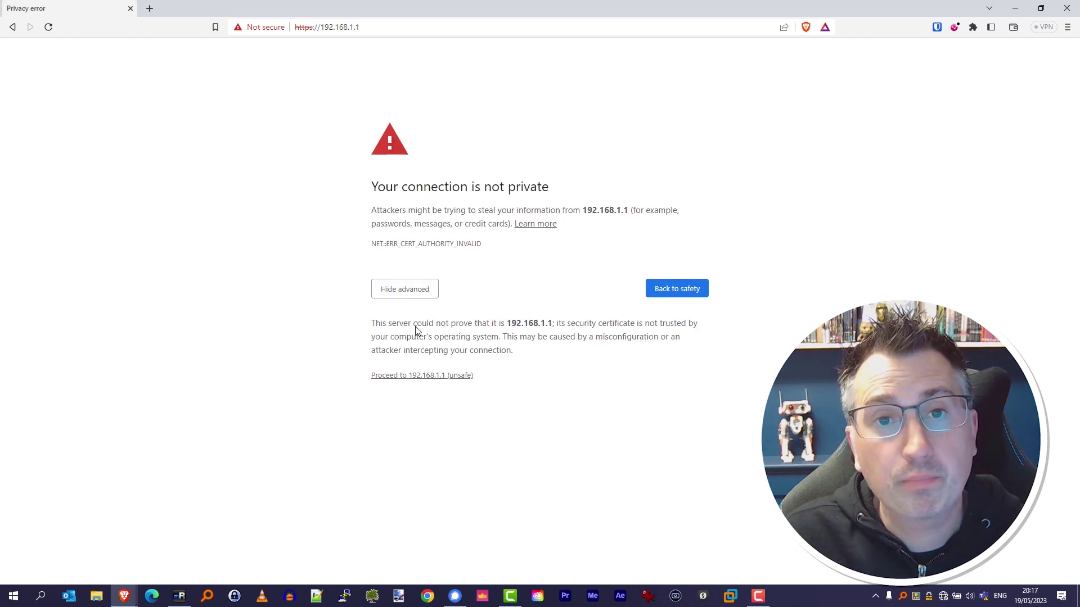
# Step: Get past the certificate warning and sign in to the Gaia portal as admin
pyautogui.click(460, 384)
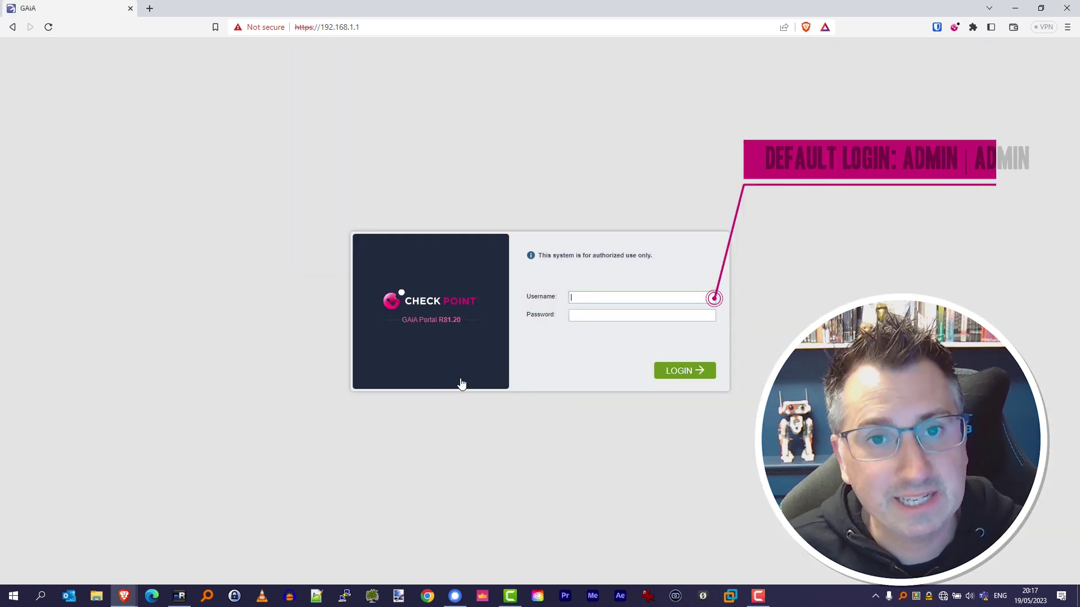
pyautogui.click(607, 298)
pyautogui.write('ad')
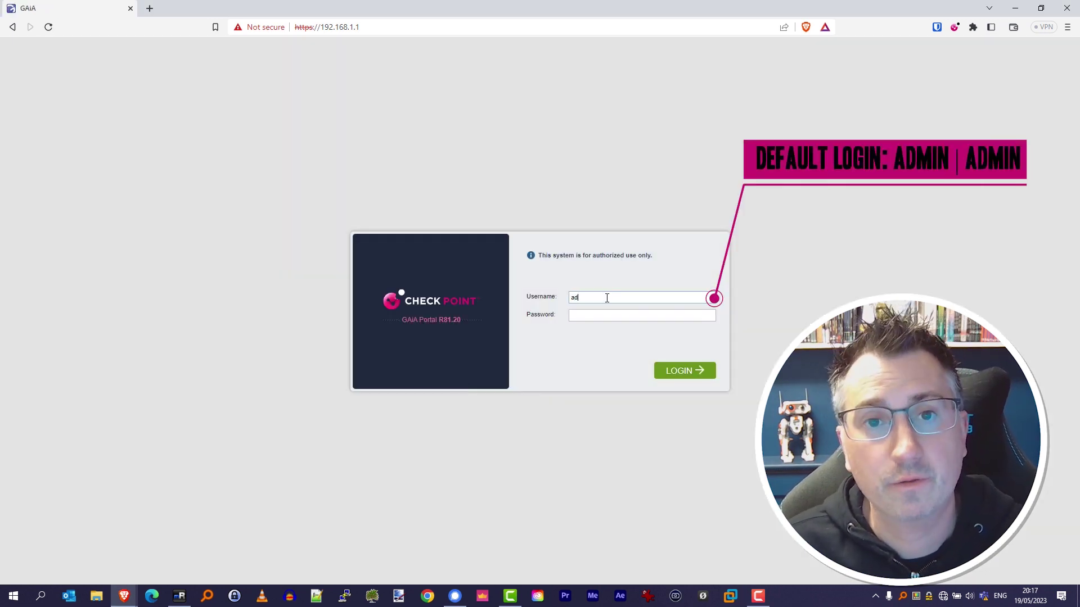
pyautogui.write('min')
pyautogui.press('Tab')
pyautogui.press('Return')
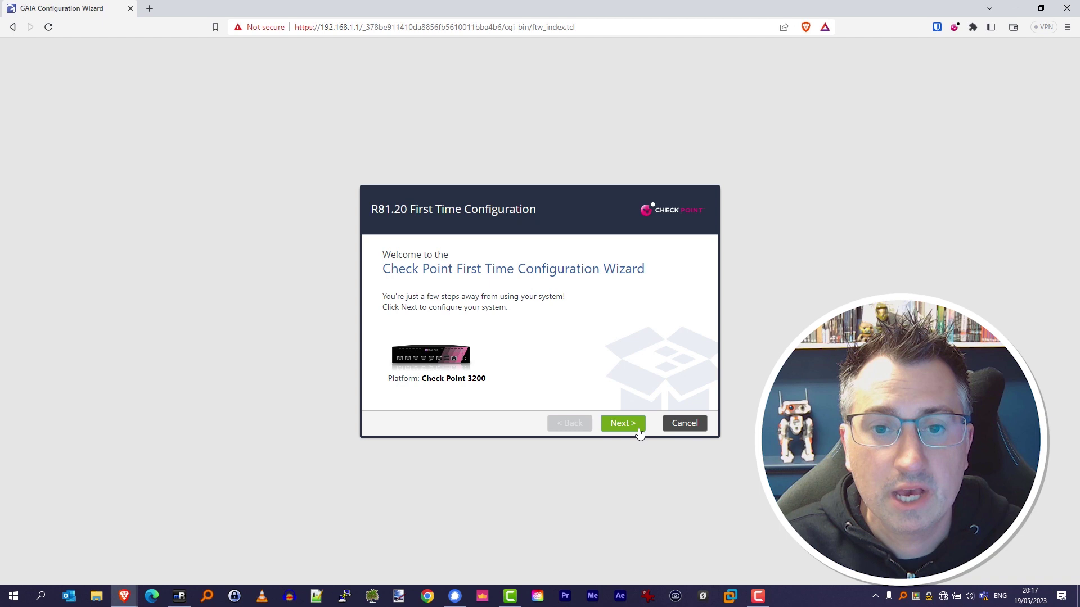
# Step: Start the R81.20 first-time wizard and set new admin and maintenance-mode passwords
pyautogui.click(621, 424)
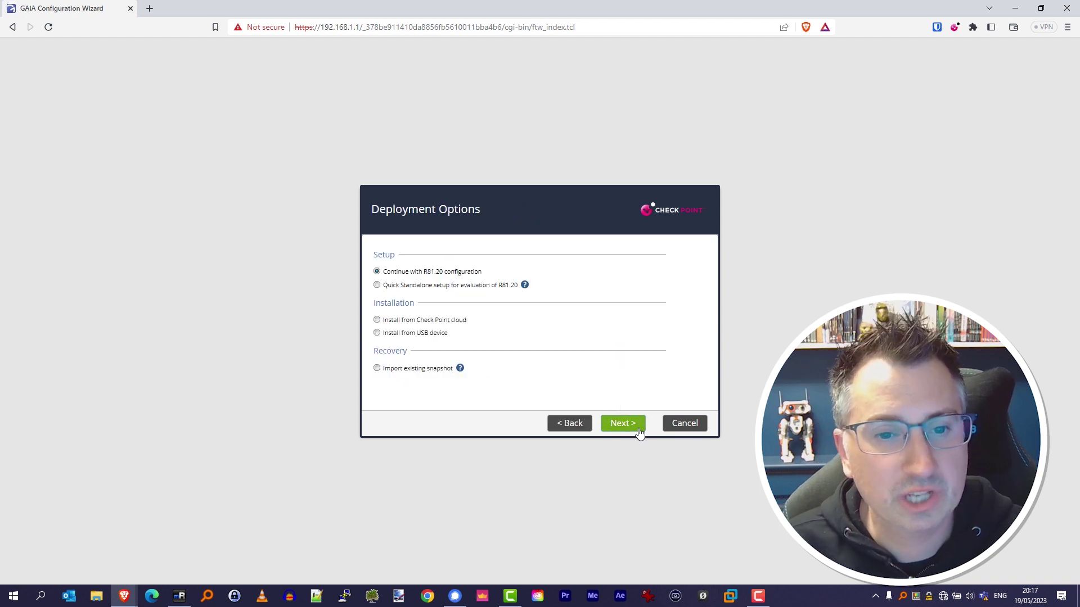
pyautogui.click(639, 430)
pyautogui.write('******')
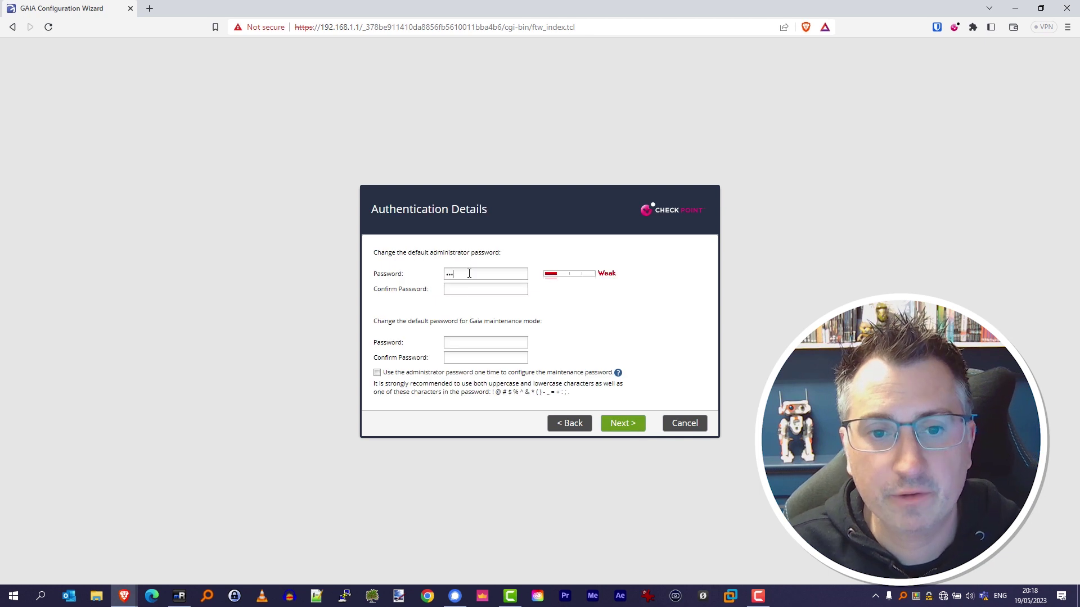
pyautogui.press('Tab')
pyautogui.write('******')
pyautogui.click(490, 342)
pyautogui.write('******')
pyautogui.press('Tab')
pyautogui.write('******')
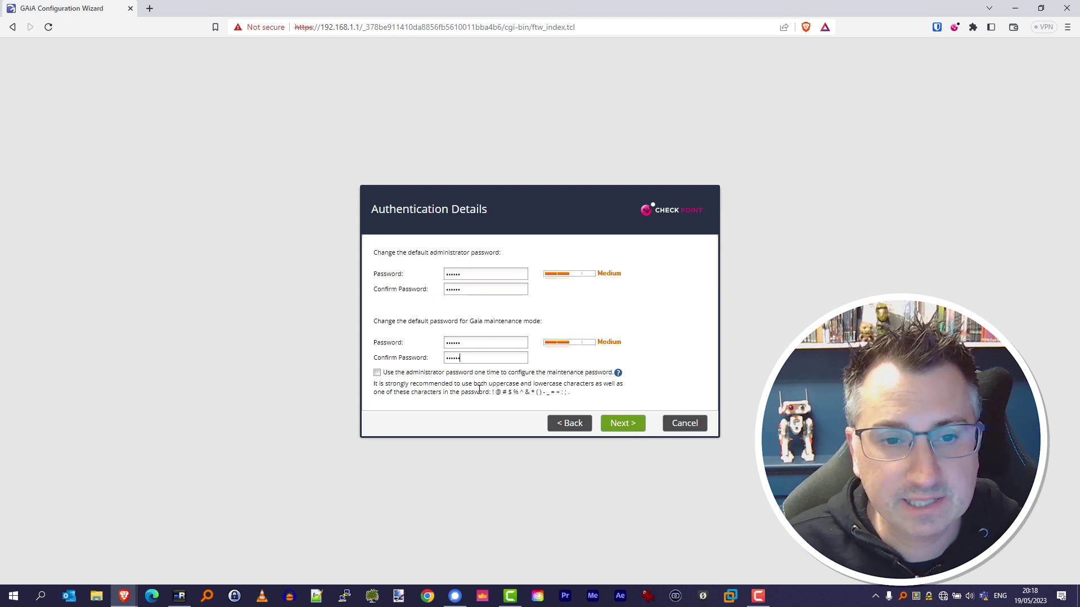
pyautogui.click(635, 428)
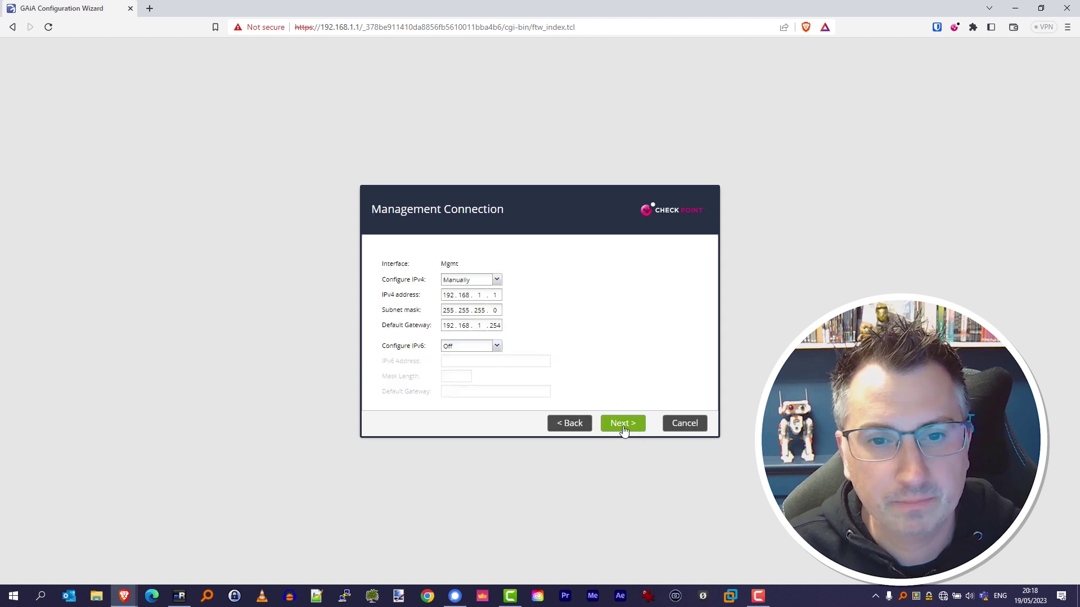
# Step: Change the management address to 192.168.250.101 with default gateway 192.168.250.254
pyautogui.doubleClick(479, 294)
pyautogui.write('250 . ')
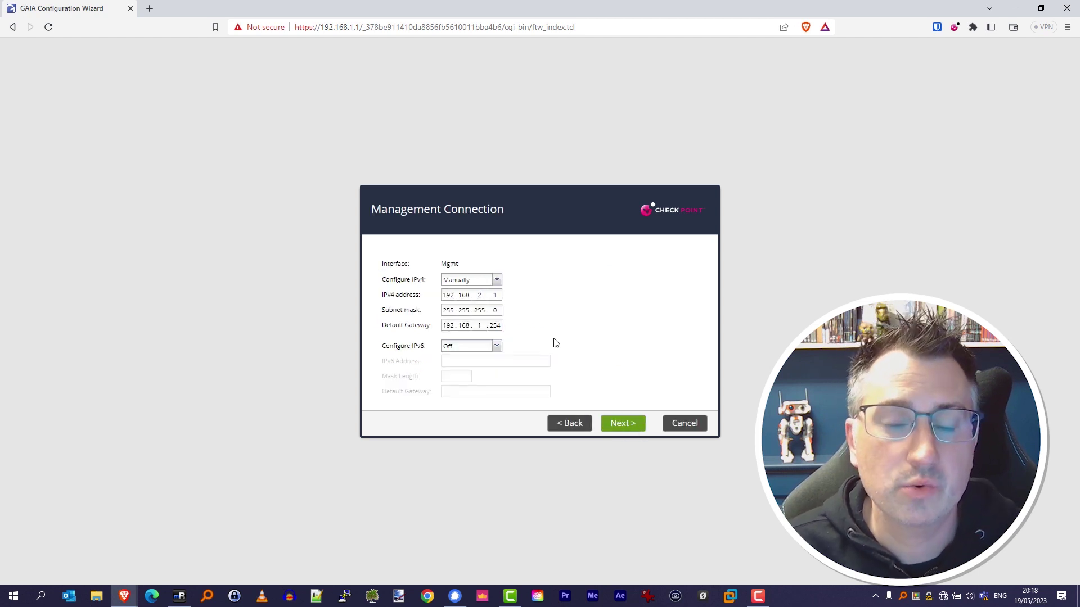
pyautogui.write('101')
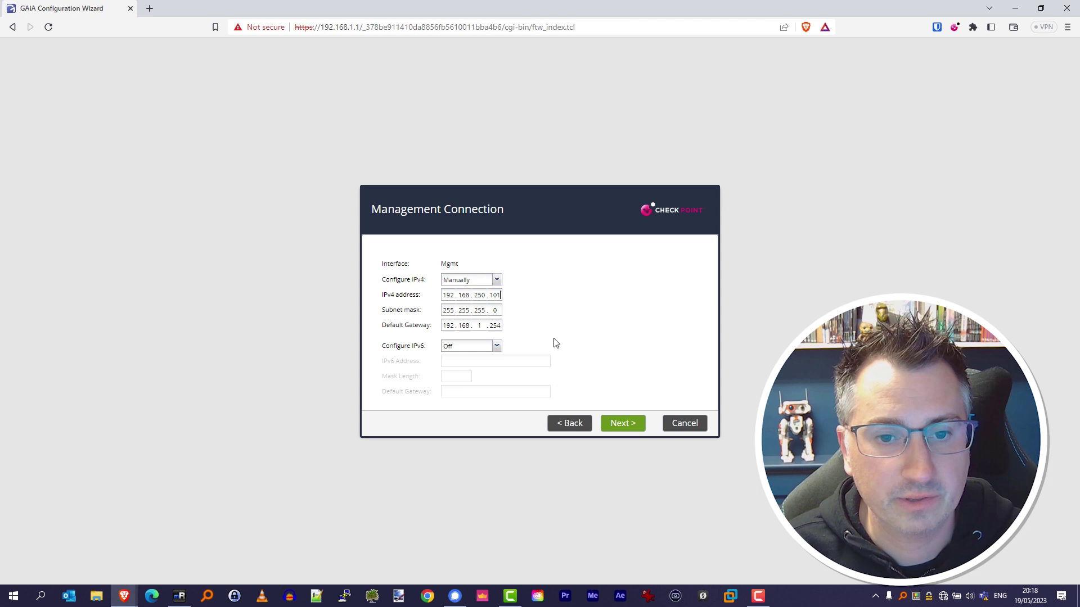
pyautogui.press('Tab')
pyautogui.press('Tab')
pyautogui.doubleClick(483, 325)
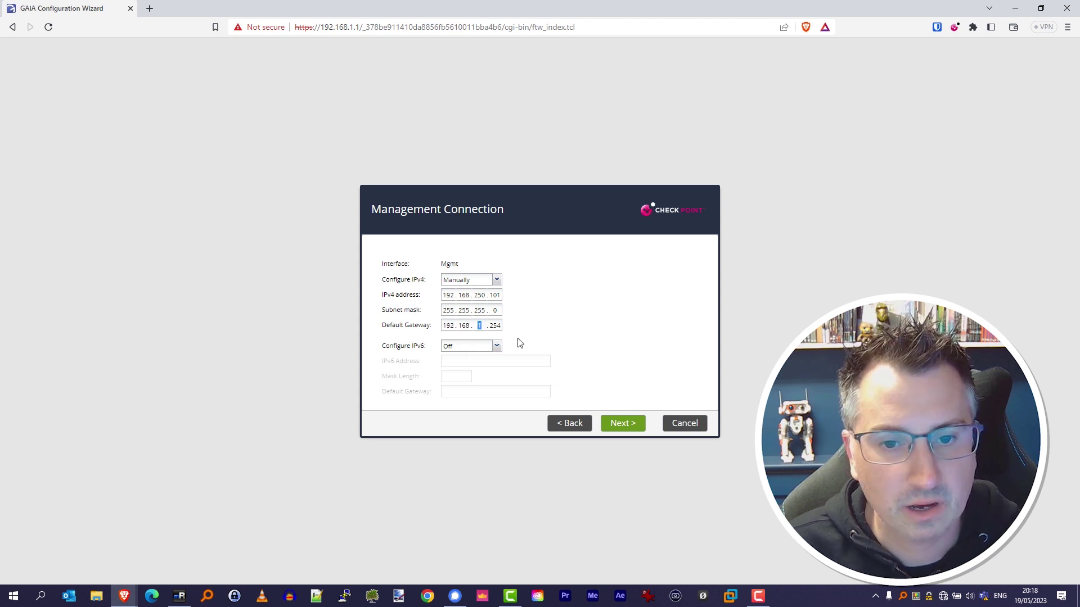
pyautogui.write('250')
pyautogui.click(599, 310)
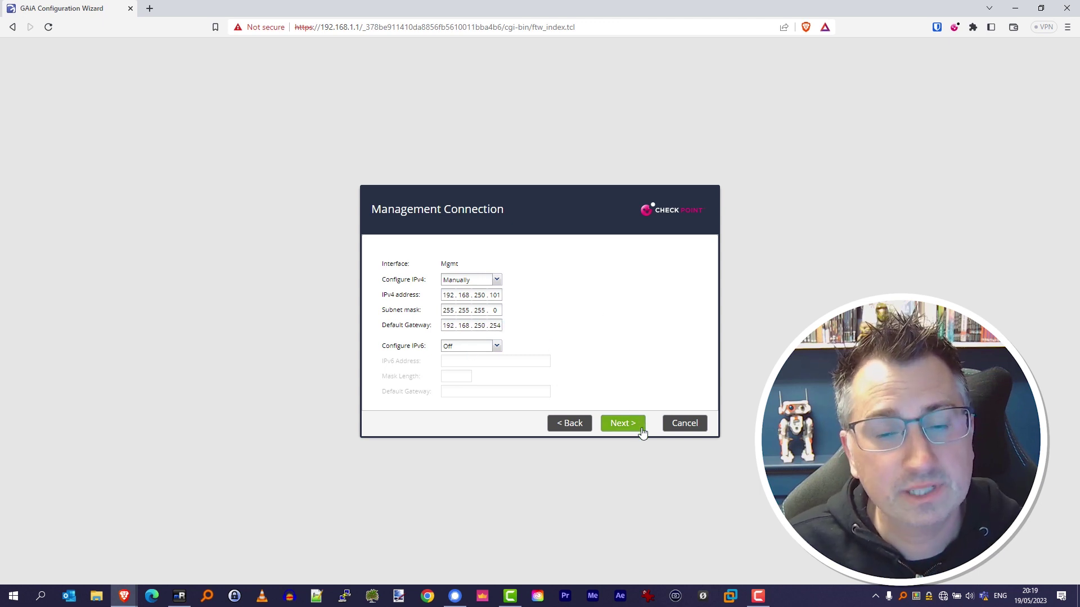
# Step: Configure eth1 manually as 192.168.100.1 with mask 255.255.255.0
pyautogui.click(622, 423)
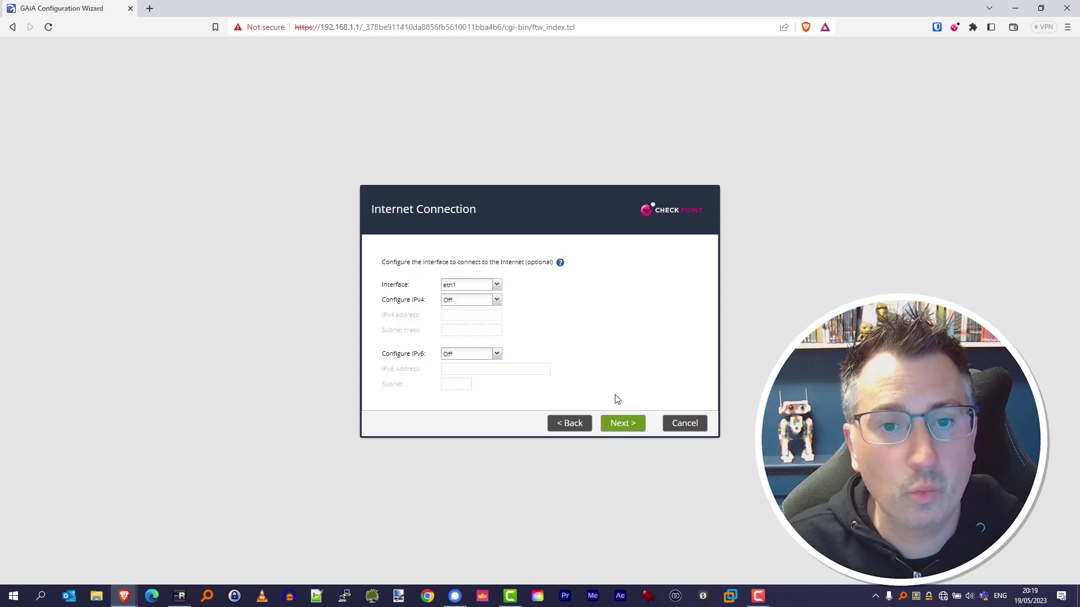
pyautogui.click(481, 300)
pyautogui.click(482, 310)
pyautogui.press('Tab')
pyautogui.write('192 . 168 . 100 . 1')
pyautogui.press('Tab')
pyautogui.write('255.255.255.0')
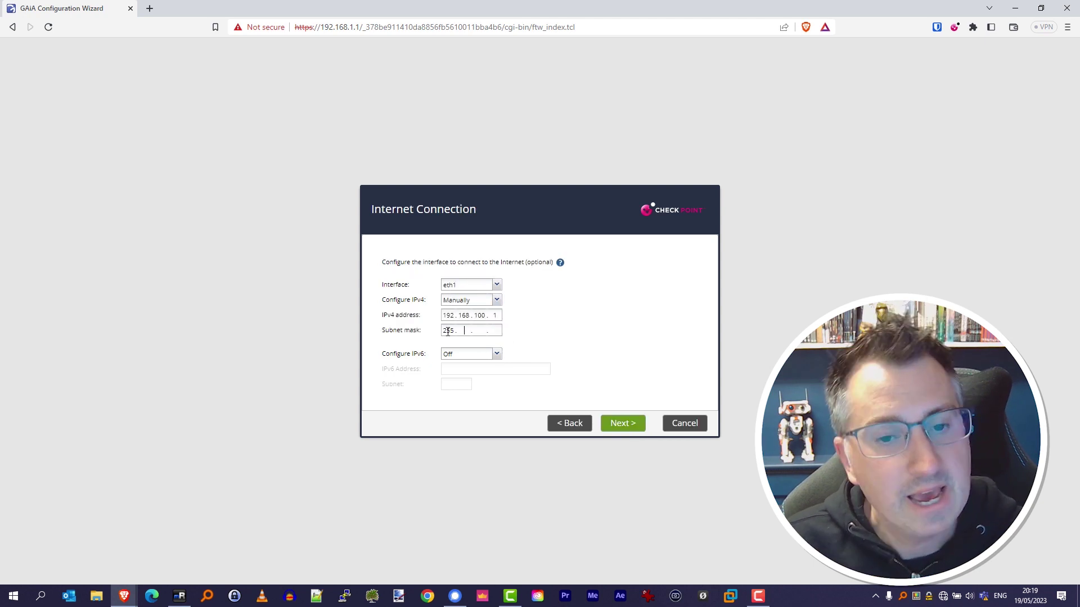
# Step: Name the device LondonOffice, domain main.mydomain.co.uk, DNS servers 1.1.1.1 and 8.8.8.8
pyautogui.click(638, 431)
pyautogui.write('LondonOffice')
pyautogui.click(484, 269)
pyautogui.write('ma')
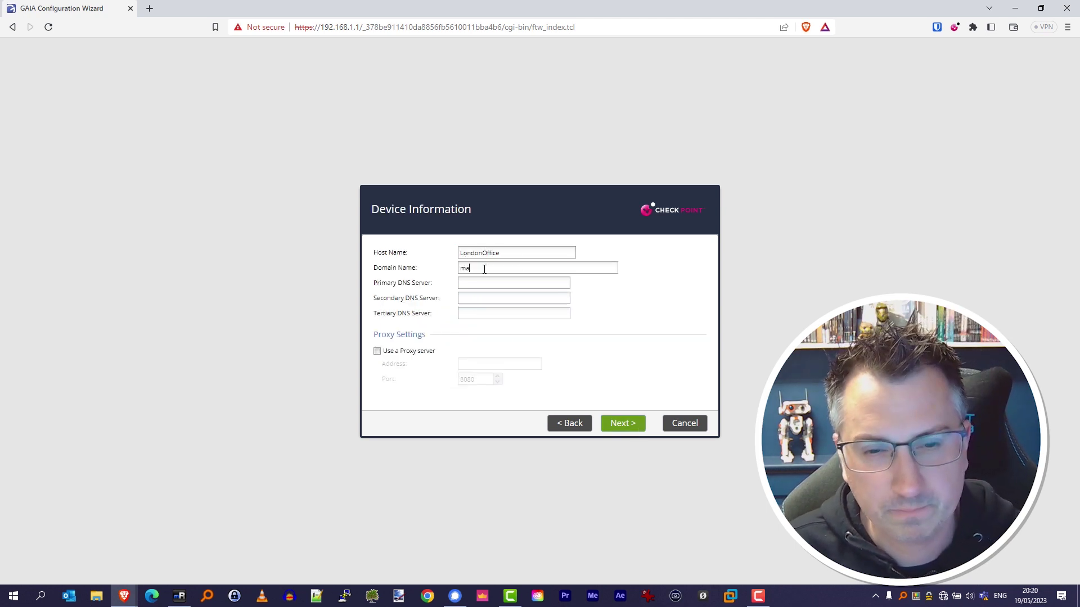
pyautogui.write('in.mydomain.co.uk')
pyautogui.press('Tab')
pyautogui.write('1.1.1.1')
pyautogui.press('Tab')
pyautogui.write('8.8.8.8')
pyautogui.click(639, 432)
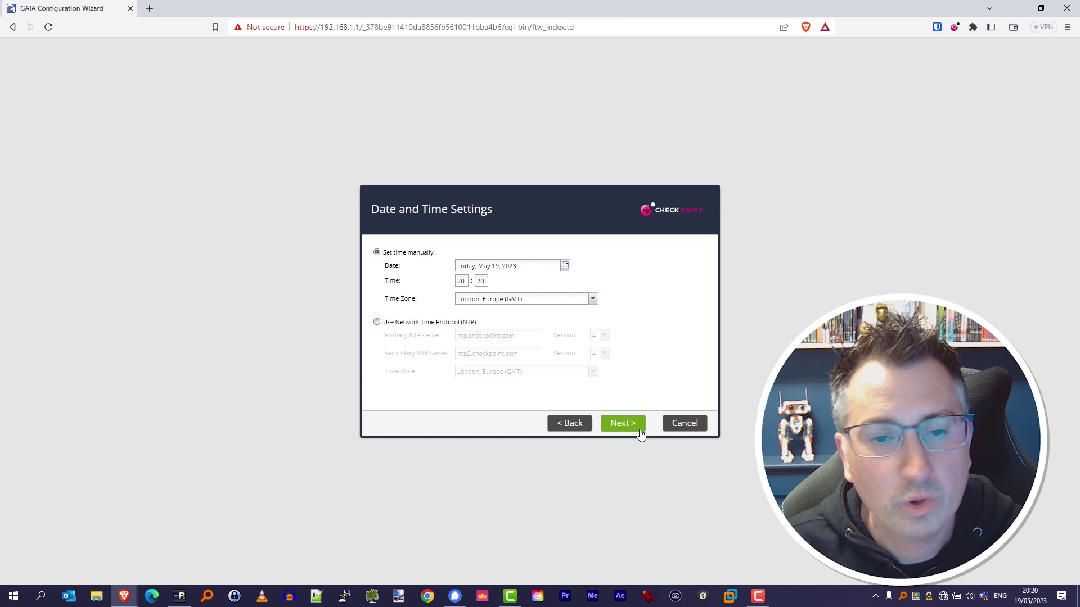
# Step: Accept the default date/time, Security Gateway-only product and static IP settings
pyautogui.click(639, 433)
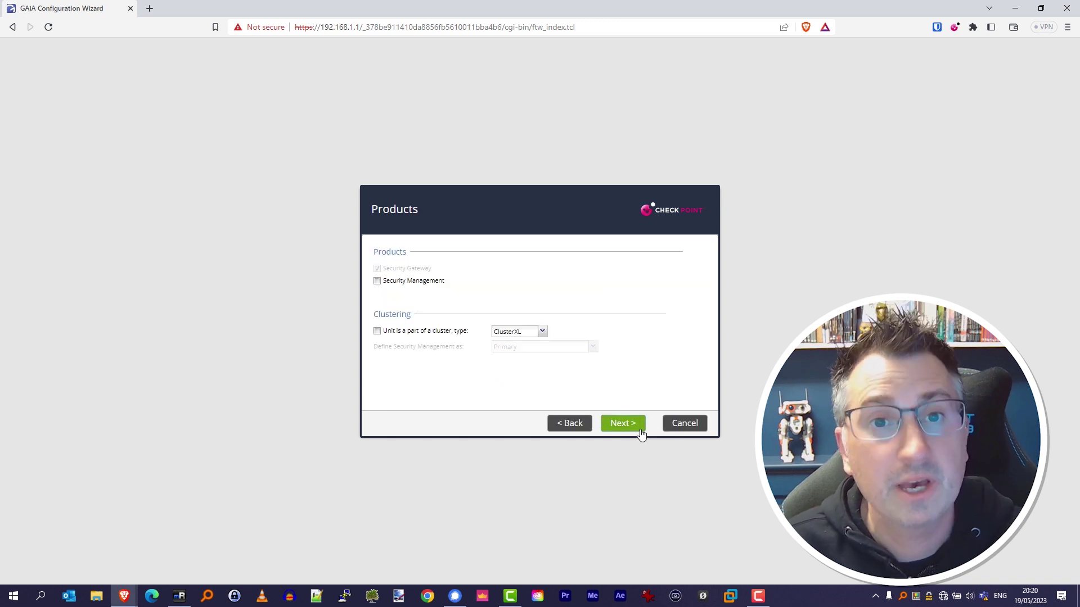
pyautogui.click(642, 433)
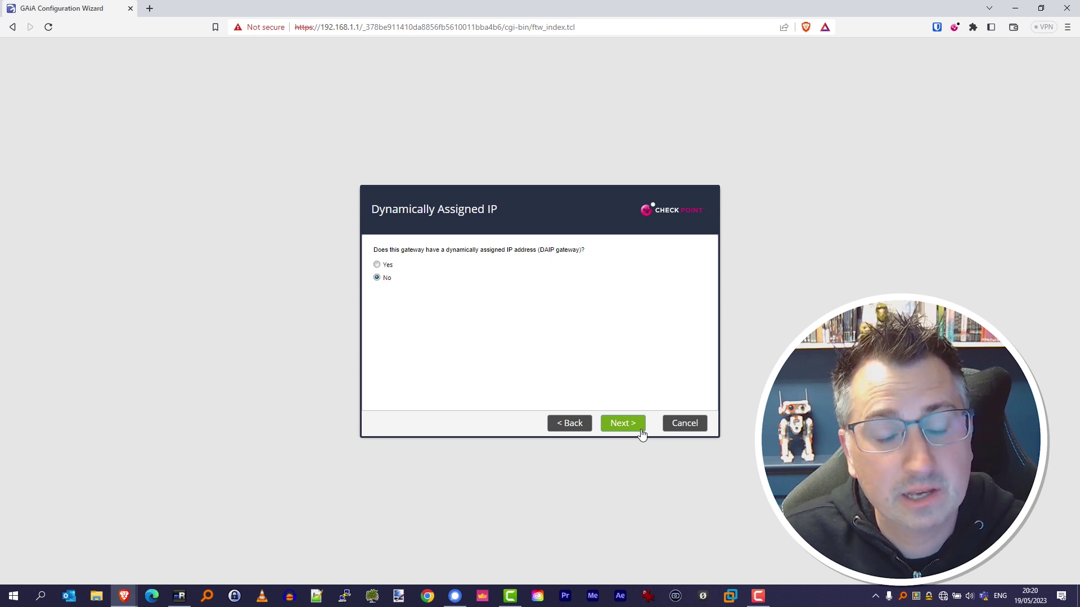
pyautogui.click(622, 424)
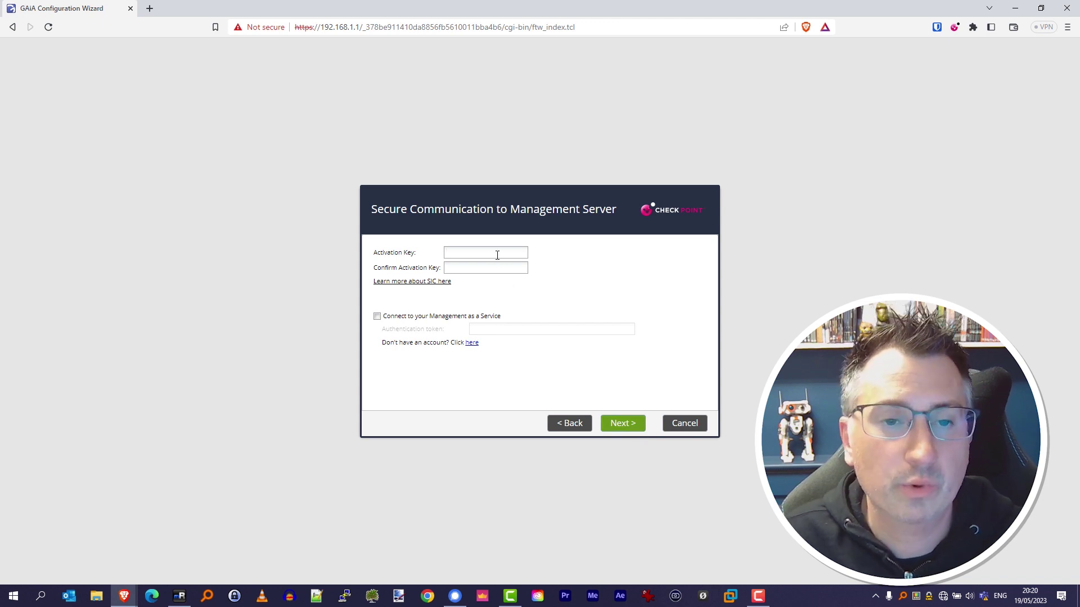
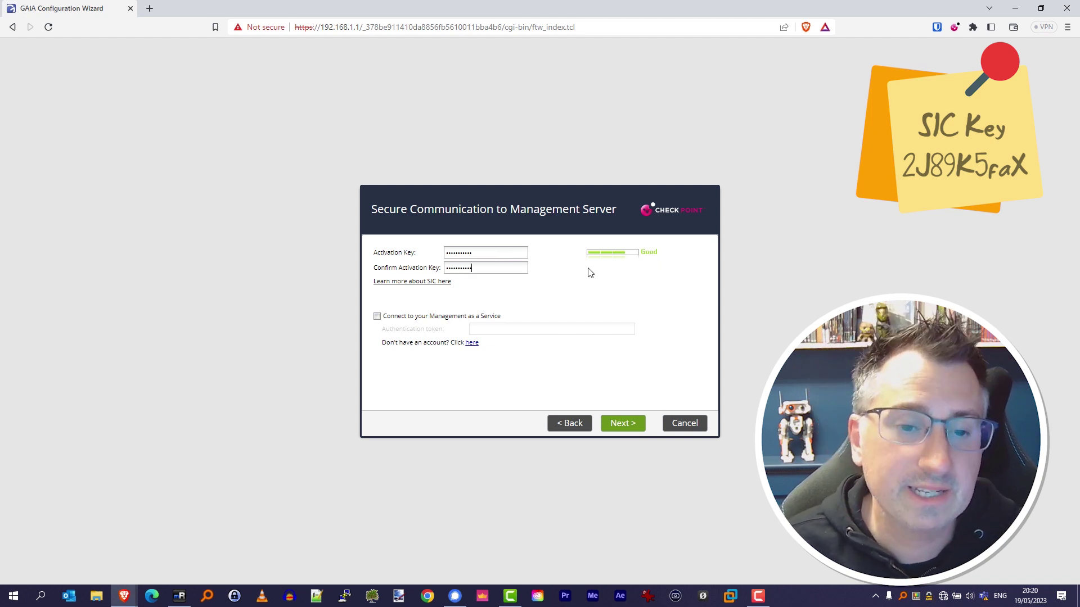
# Step: Enter the SIC activation key and finish setup, then fill in the admin login at 192.168.250.101
pyautogui.click(638, 436)
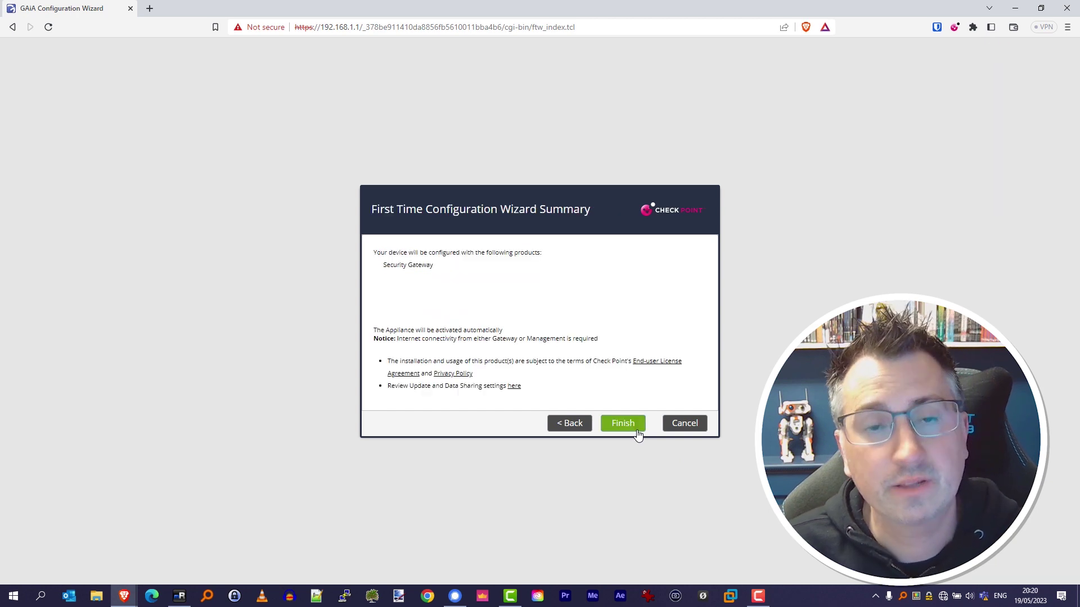
pyautogui.click(638, 436)
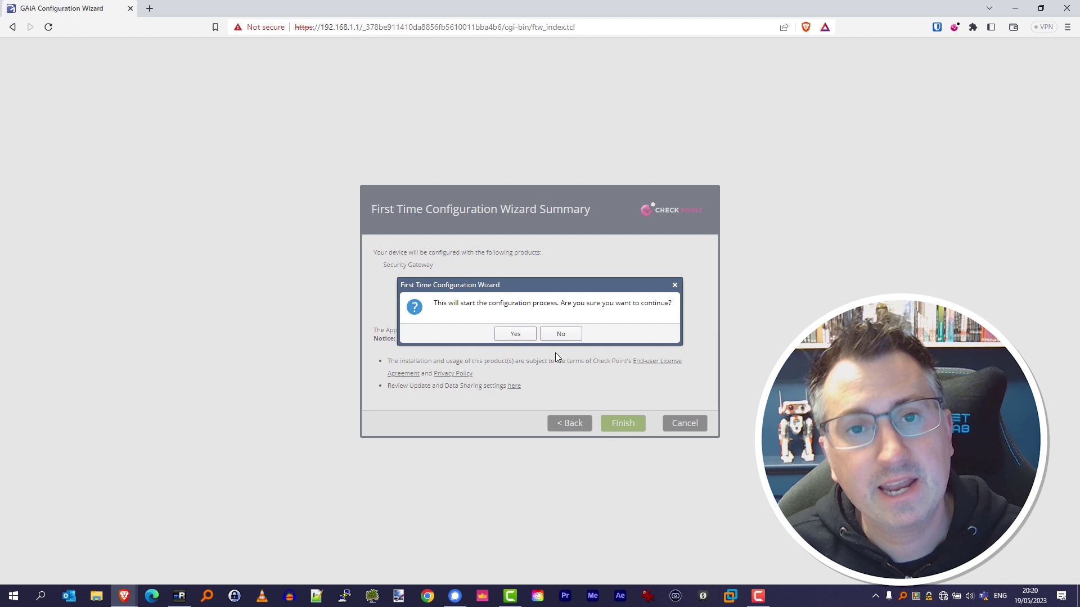
pyautogui.click(522, 340)
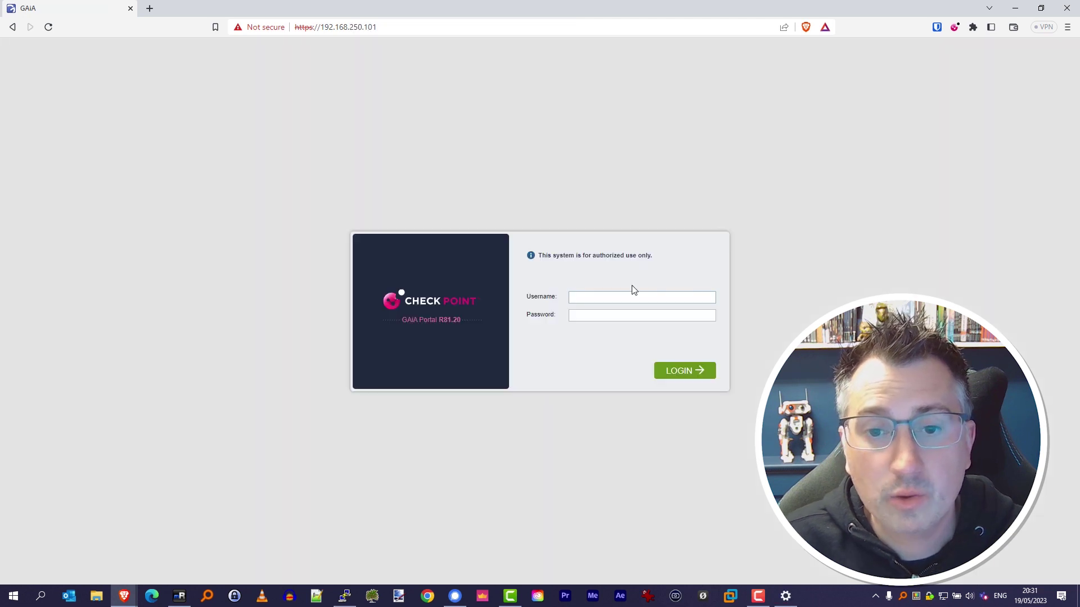
pyautogui.write('admin')
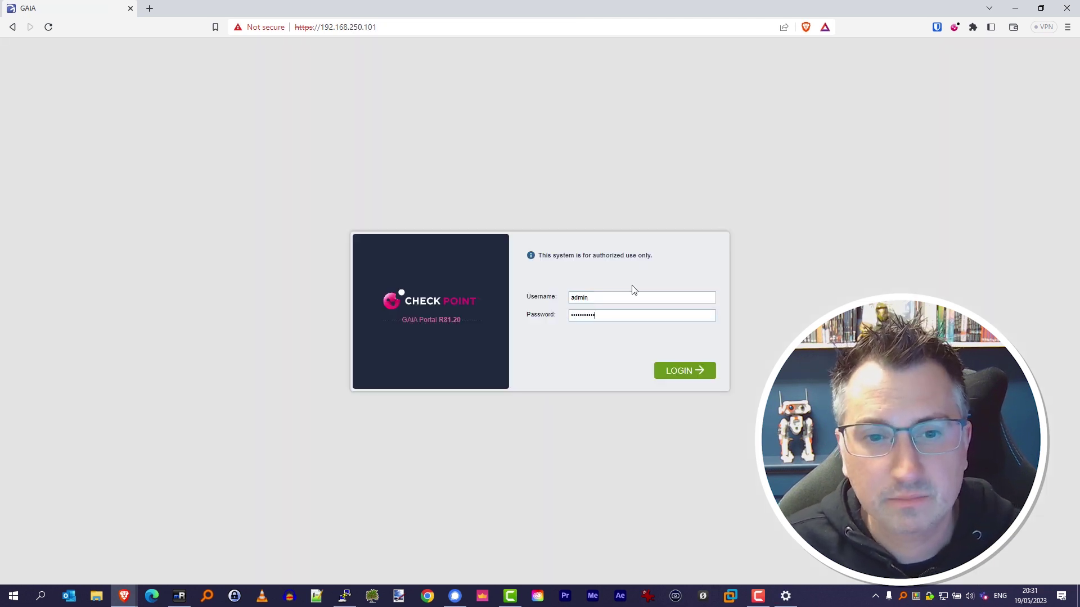
# Step: Log in to the LondonOffice portal and override the configuration lock
pyautogui.press('Return')
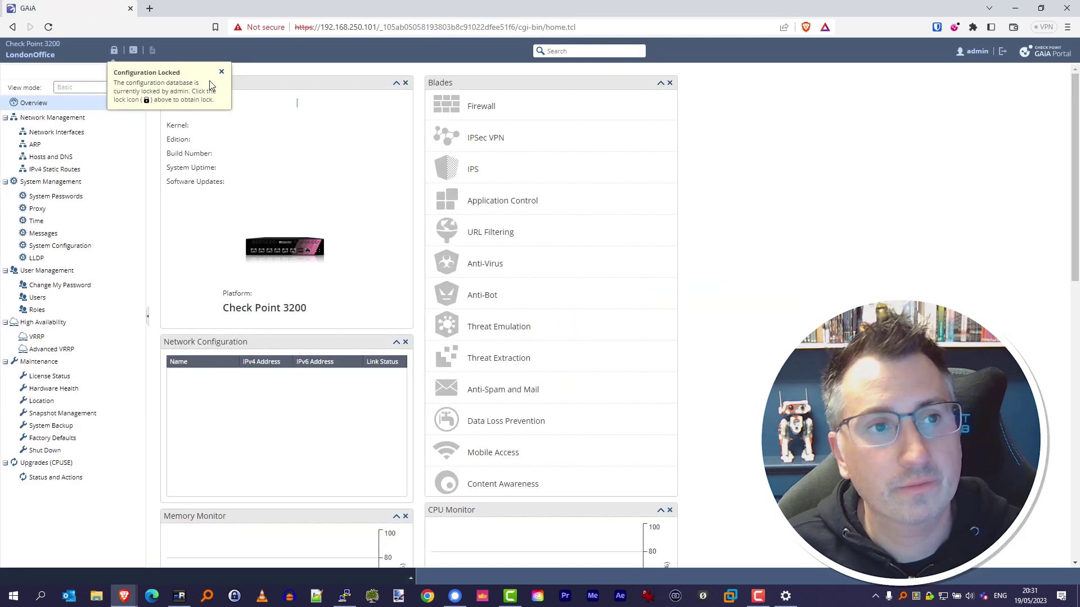
pyautogui.click(222, 71)
pyautogui.click(114, 50)
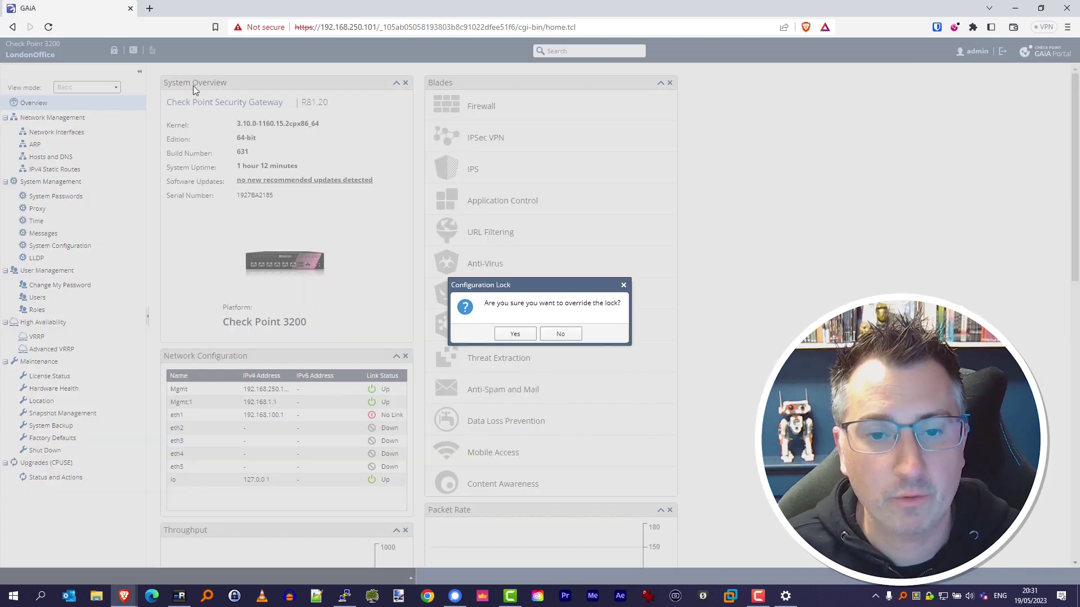
pyautogui.click(515, 334)
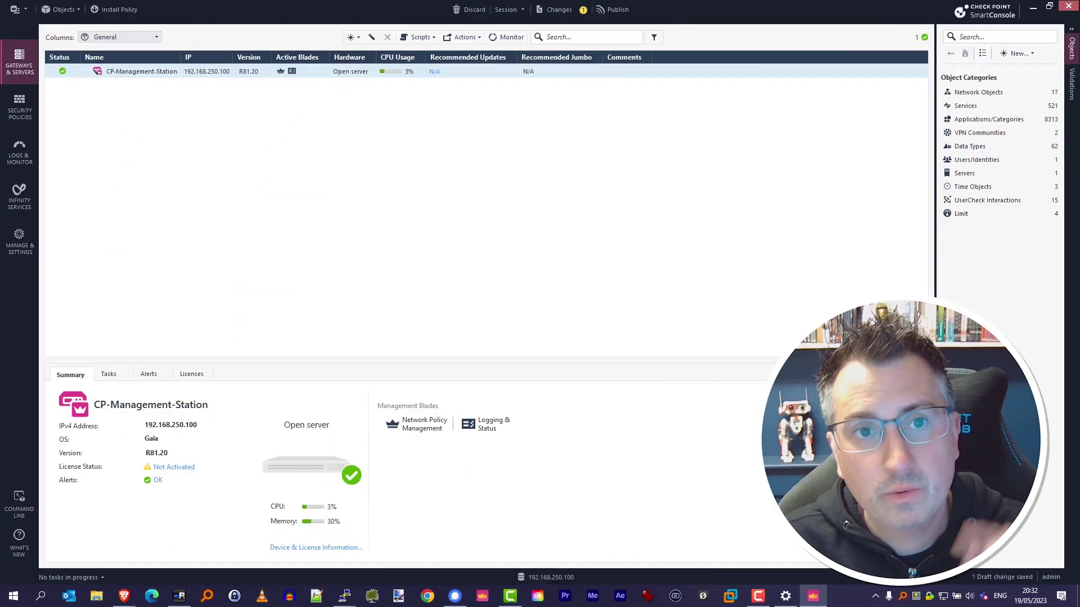
# Step: Create a new gateway with the wizard using IP address 192.168.250.101
pyautogui.click(353, 37)
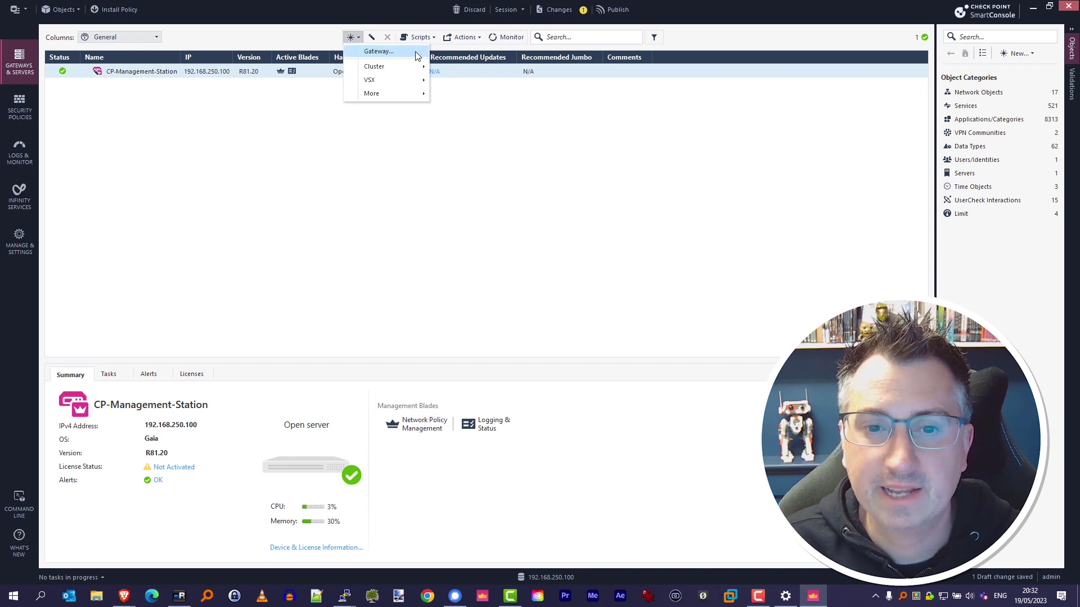
pyautogui.click(416, 52)
pyautogui.click(504, 285)
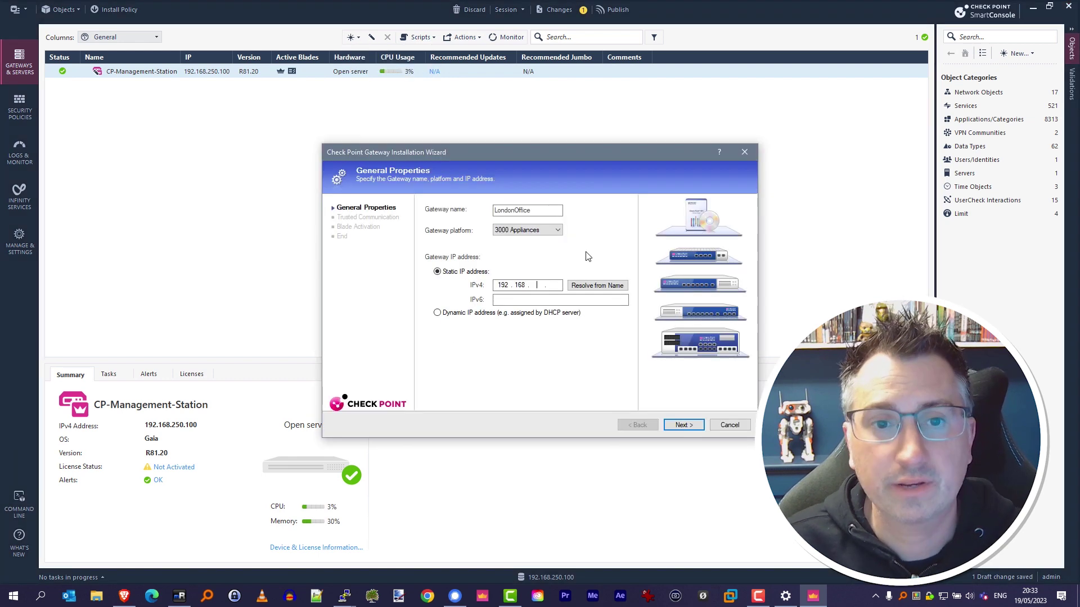
pyautogui.write('250.101')
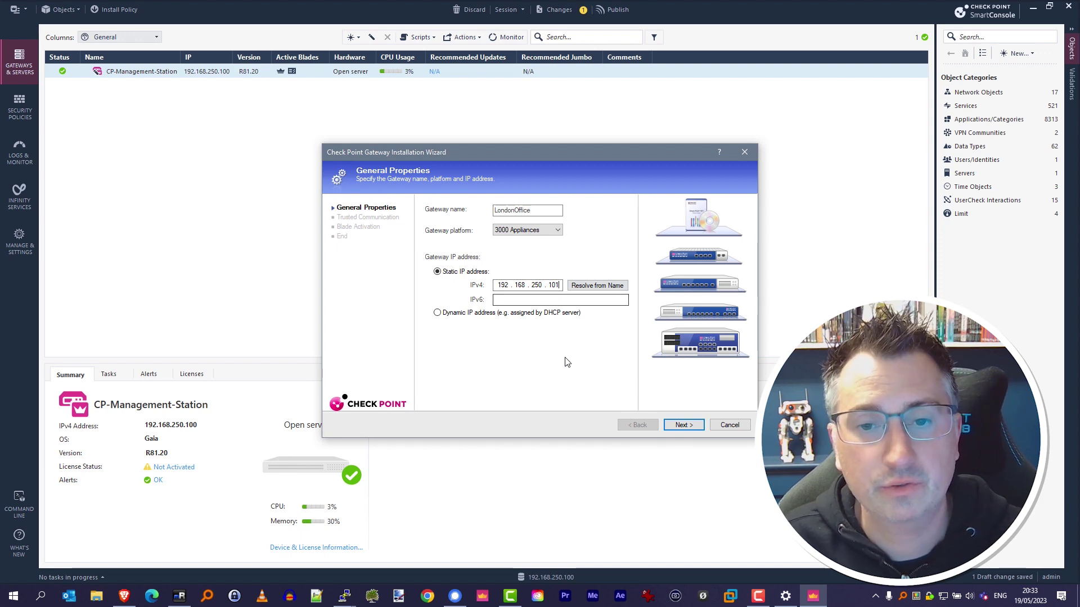
pyautogui.click(681, 425)
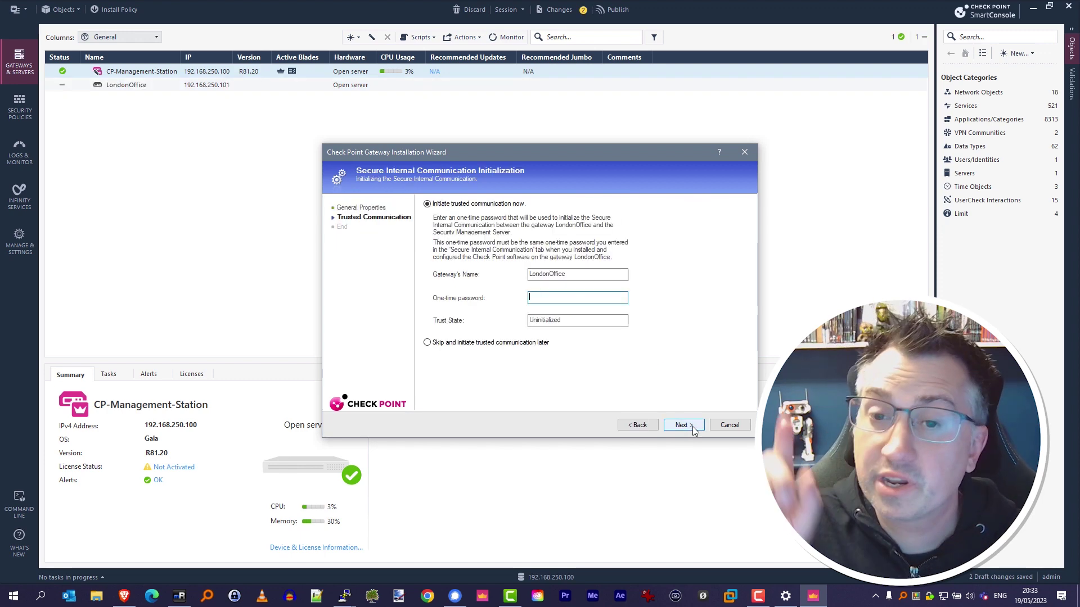
# Step: Initialize SIC trust with the one-time key, dismiss the topology results, and finish the wizard
pyautogui.click(571, 298)
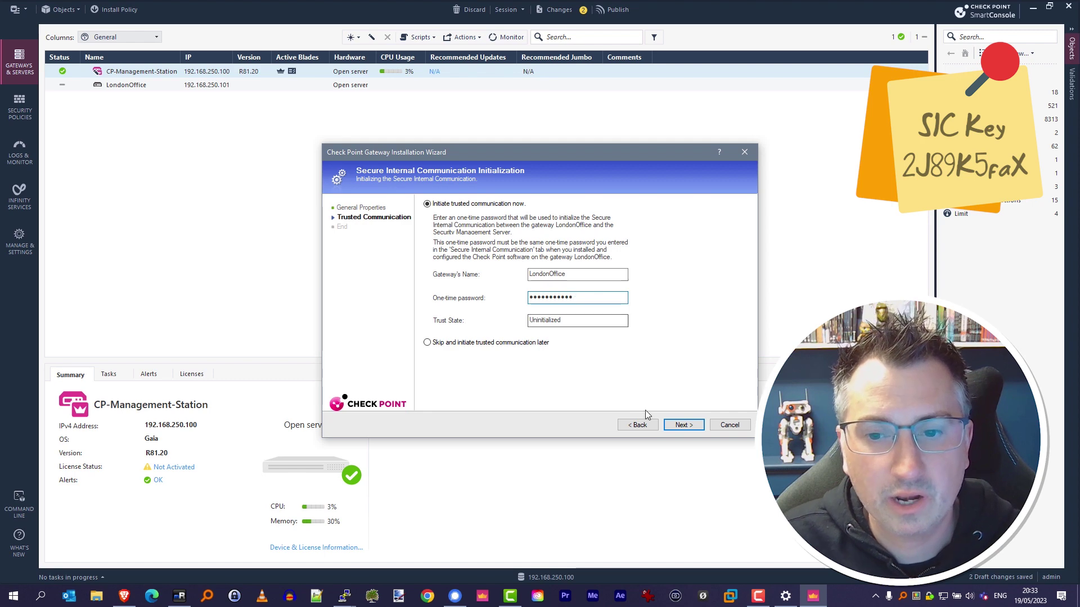
pyautogui.click(682, 425)
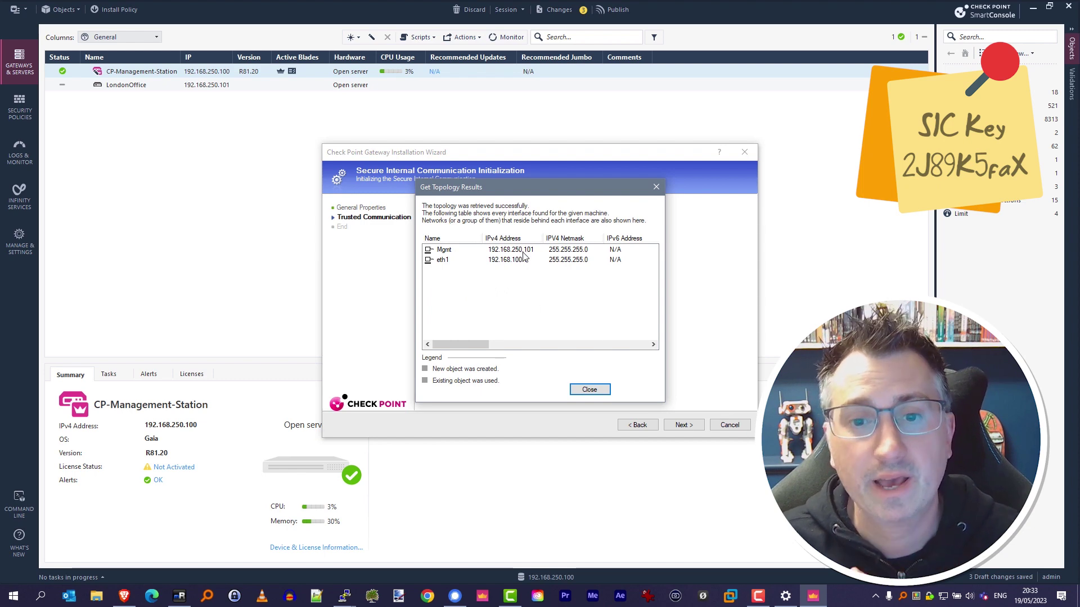
pyautogui.click(590, 389)
pyautogui.click(681, 426)
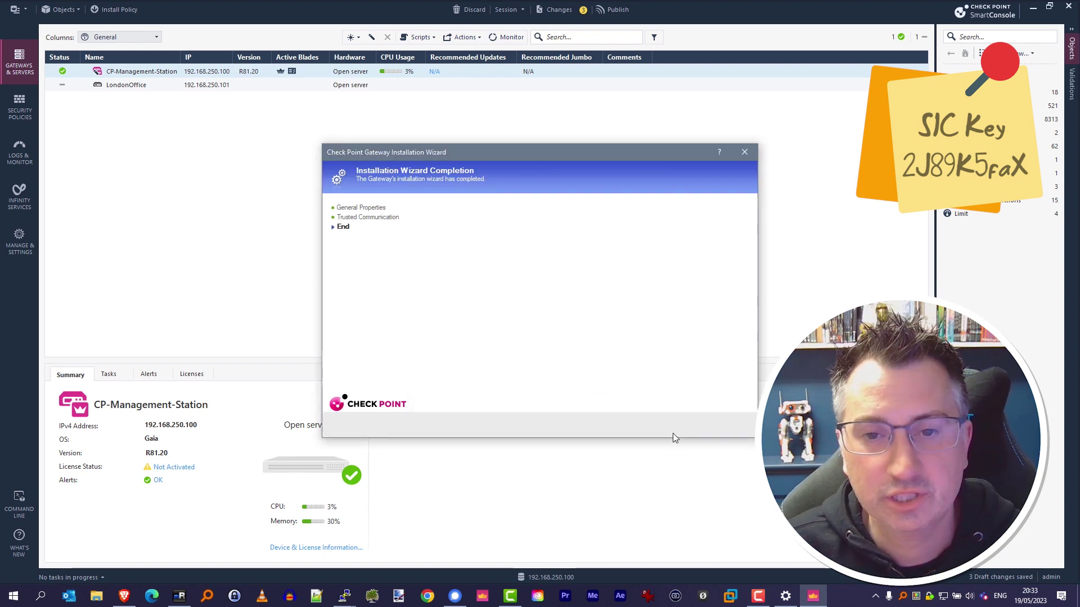
pyautogui.click(686, 428)
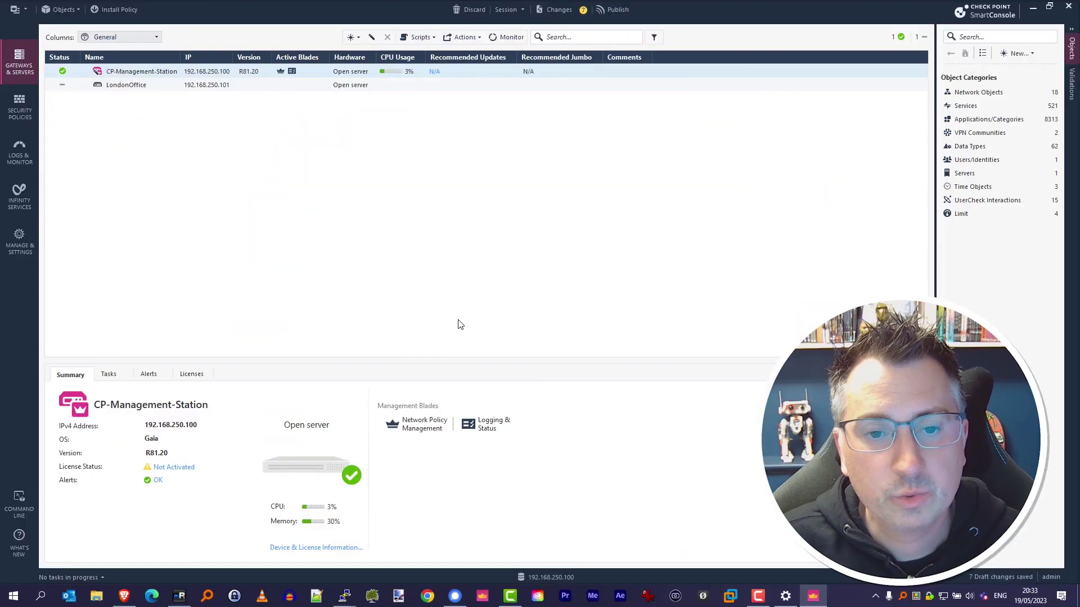
# Step: Enable Application Control, URL Filtering, Monitoring and IPsec VPN on LondonOffice and save
pyautogui.click(437, 350)
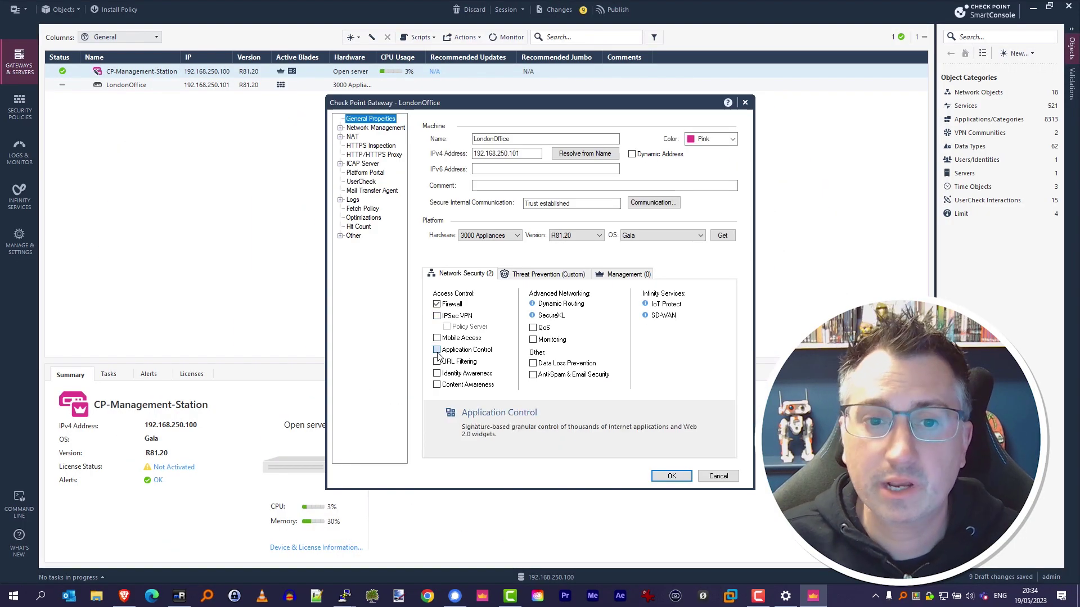
pyautogui.click(437, 362)
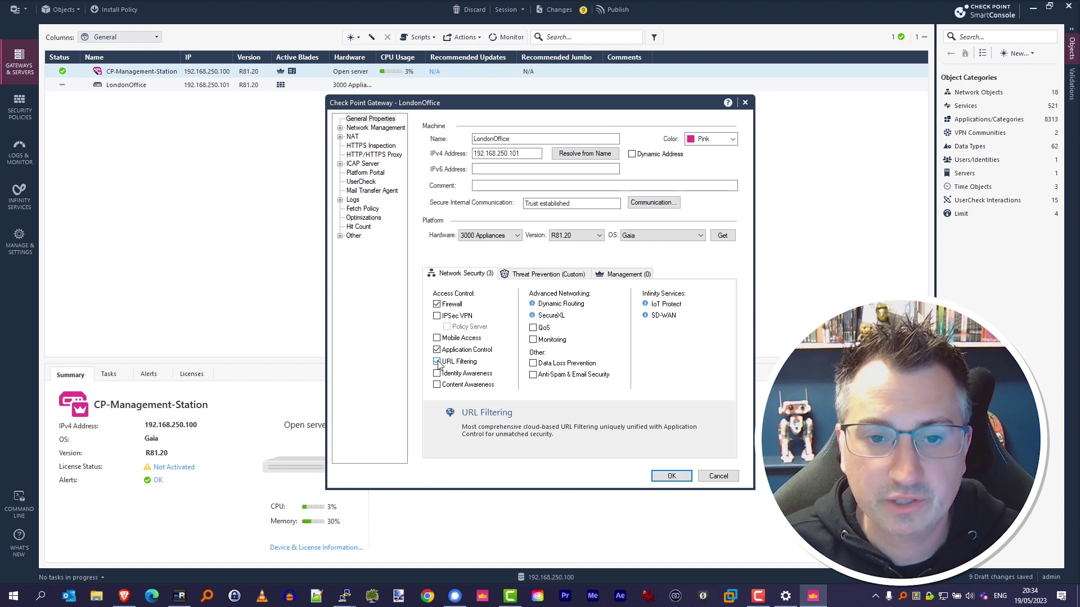
pyautogui.click(535, 340)
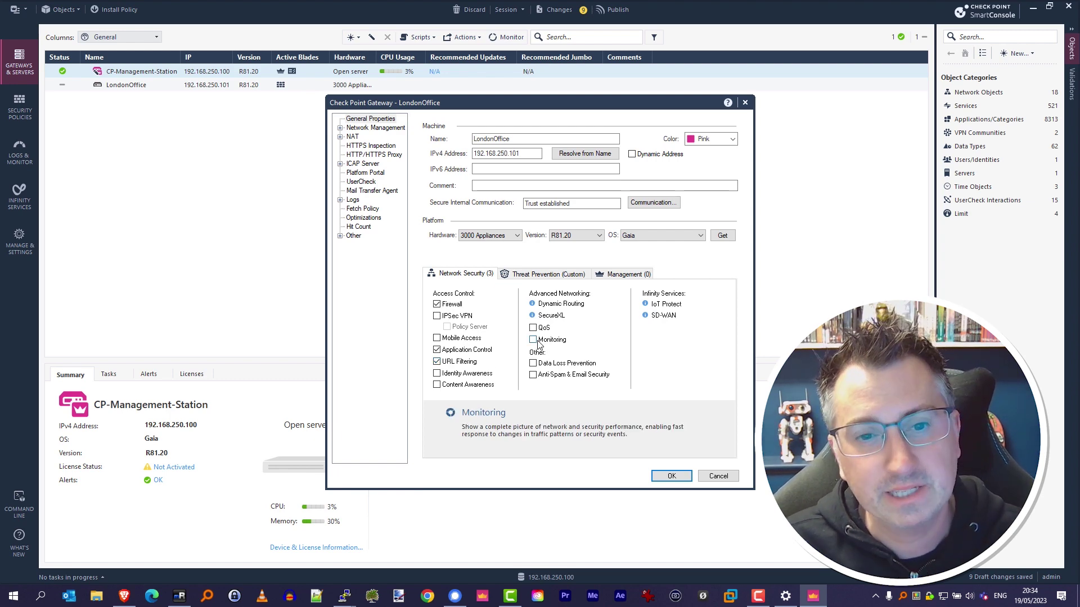
pyautogui.click(437, 316)
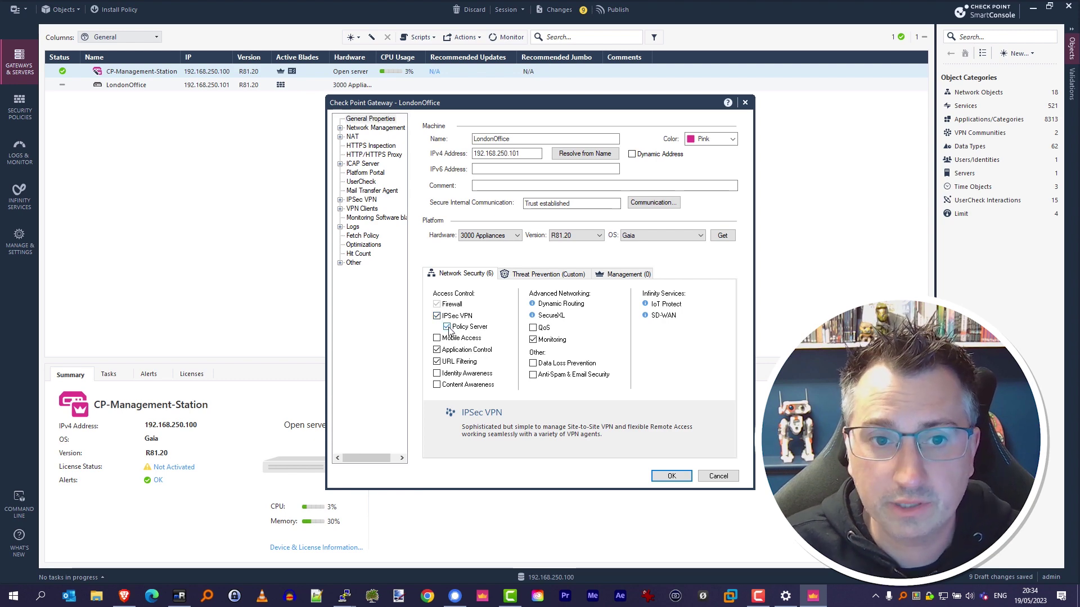
pyautogui.click(371, 361)
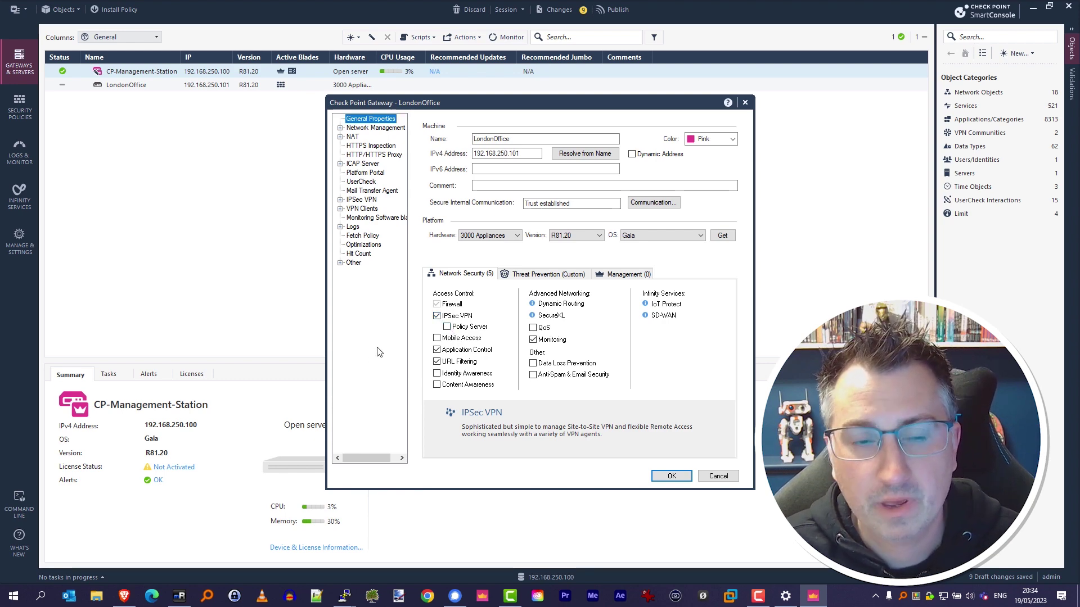
pyautogui.click(683, 479)
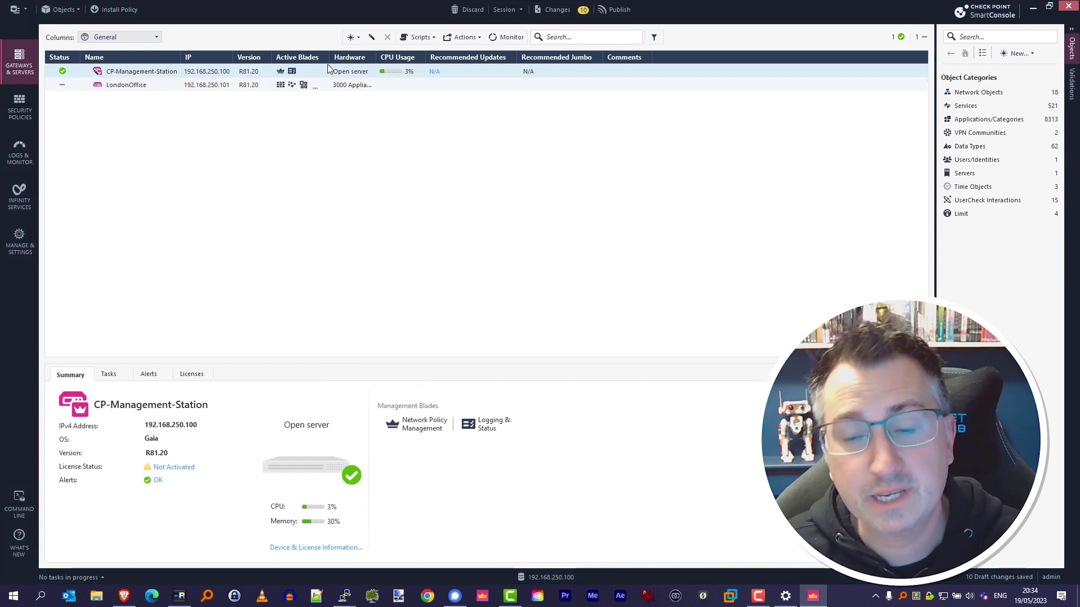
# Step: Widen the Active Blades column to check the blades, then go to Security Policies
pyautogui.moveTo(330, 57); pyautogui.dragTo(349, 58)
pyautogui.click(225, 85)
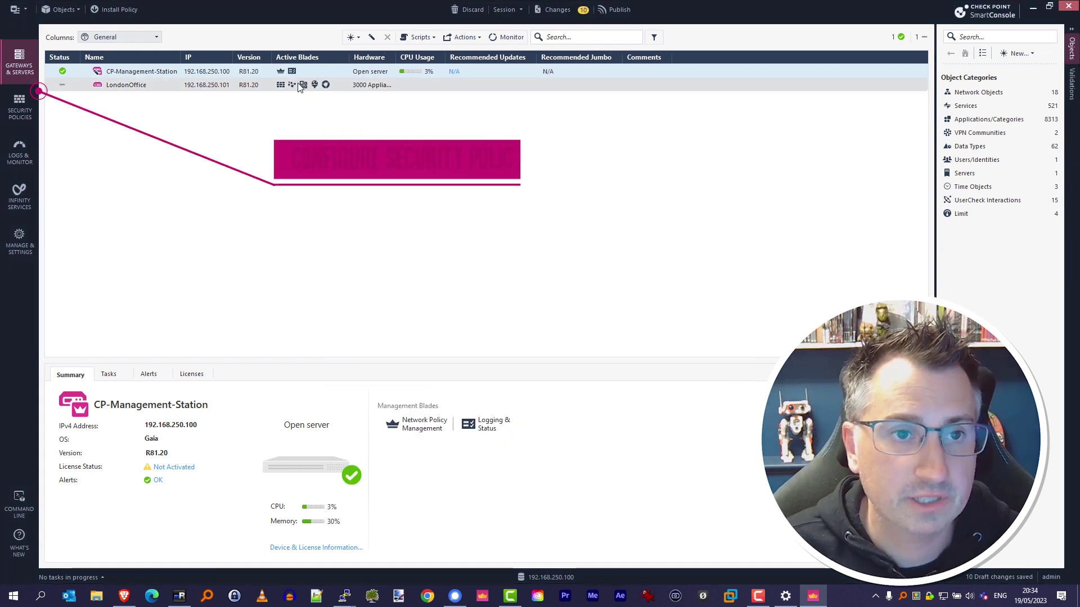
pyautogui.click(33, 94)
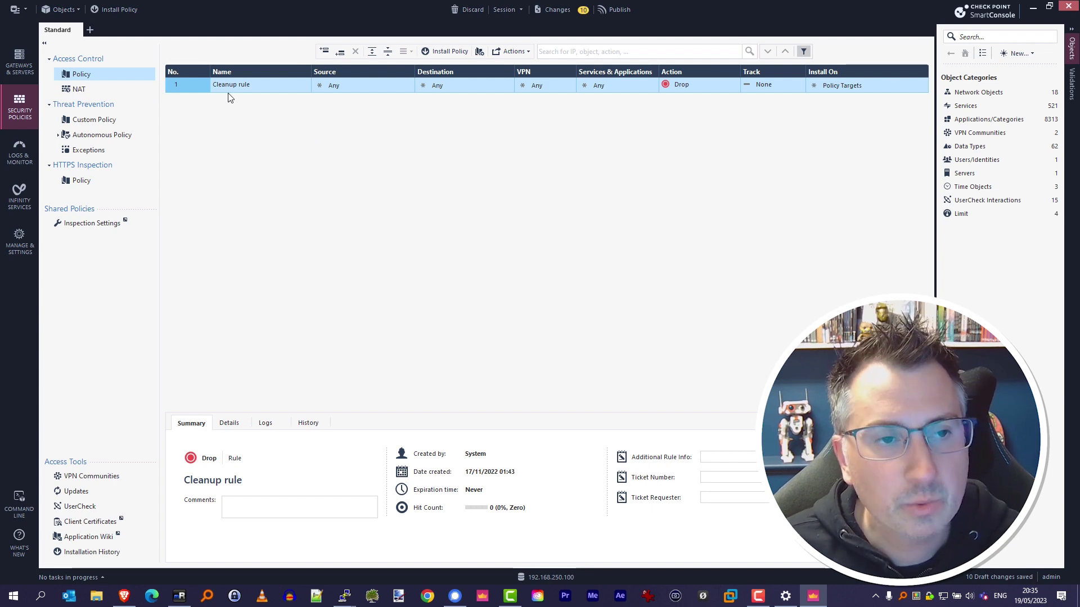
# Step: Insert a rule above Cleanup with a new test-machine host source at 192.168.250.128
pyautogui.rightClick(198, 87)
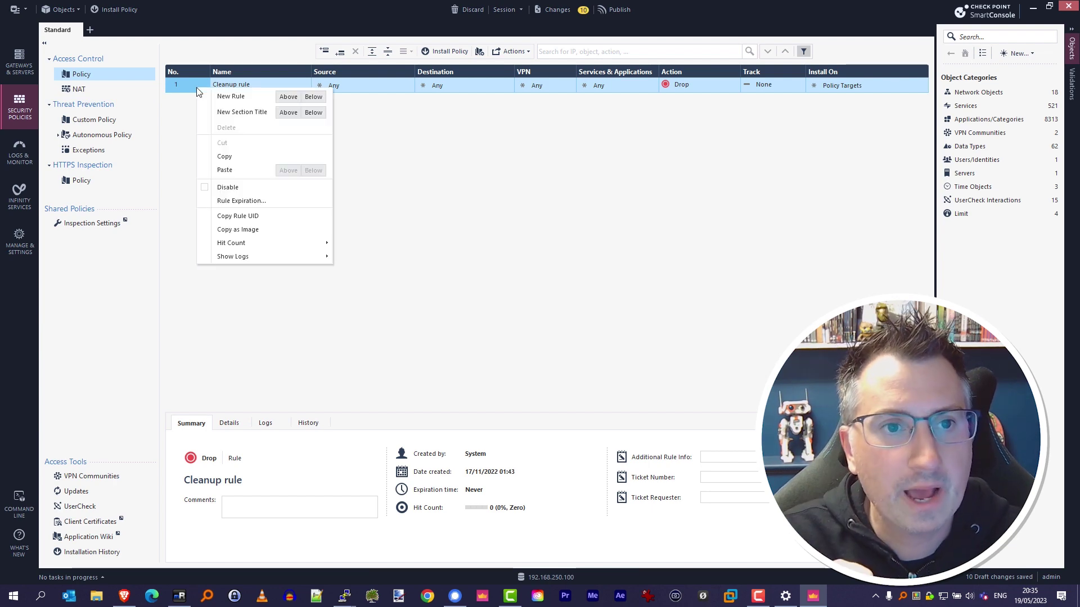
pyautogui.click(288, 97)
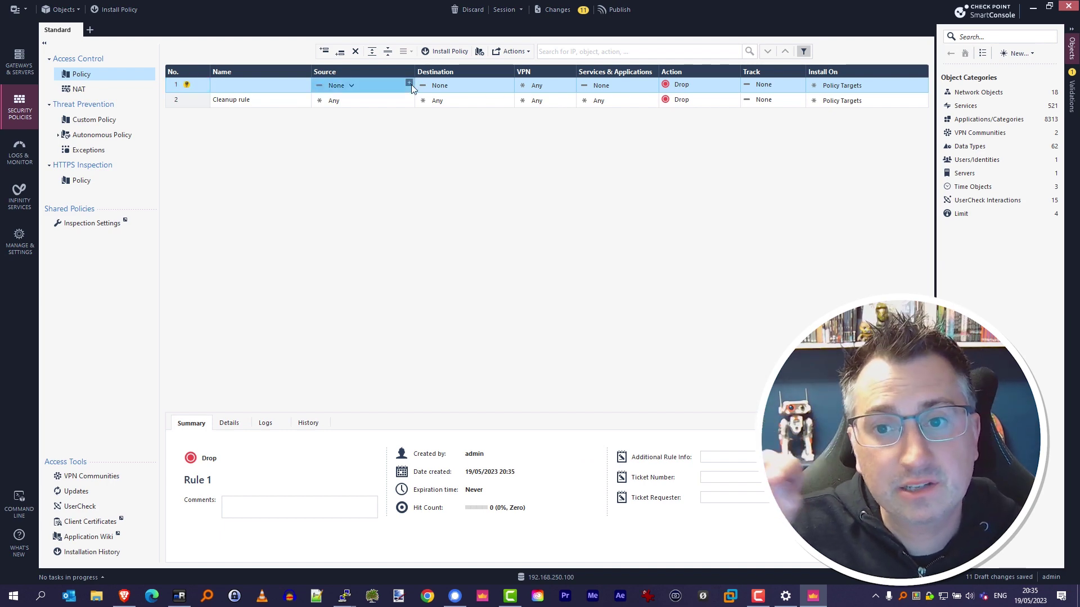
pyautogui.click(409, 83)
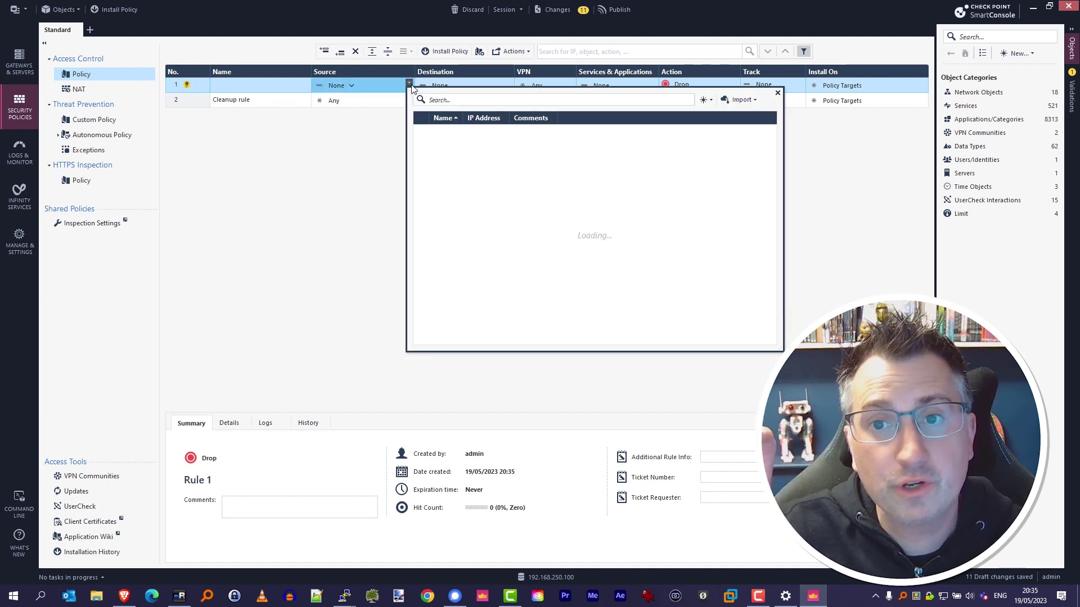
pyautogui.click(711, 102)
pyautogui.click(765, 118)
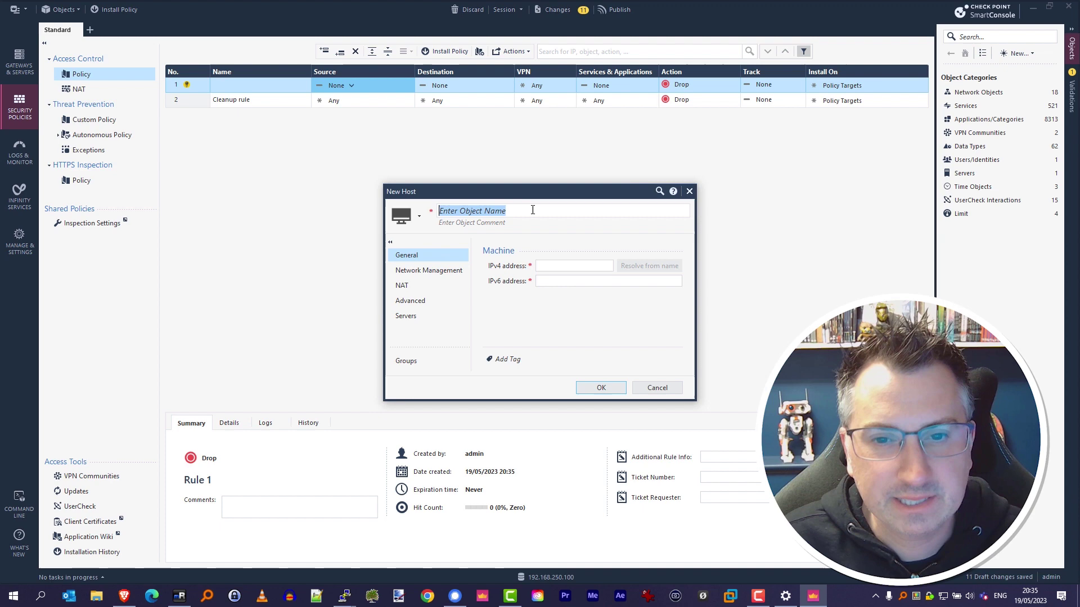
pyautogui.write('MManningTestMachine')
pyautogui.click(556, 266)
pyautogui.write('192.16')
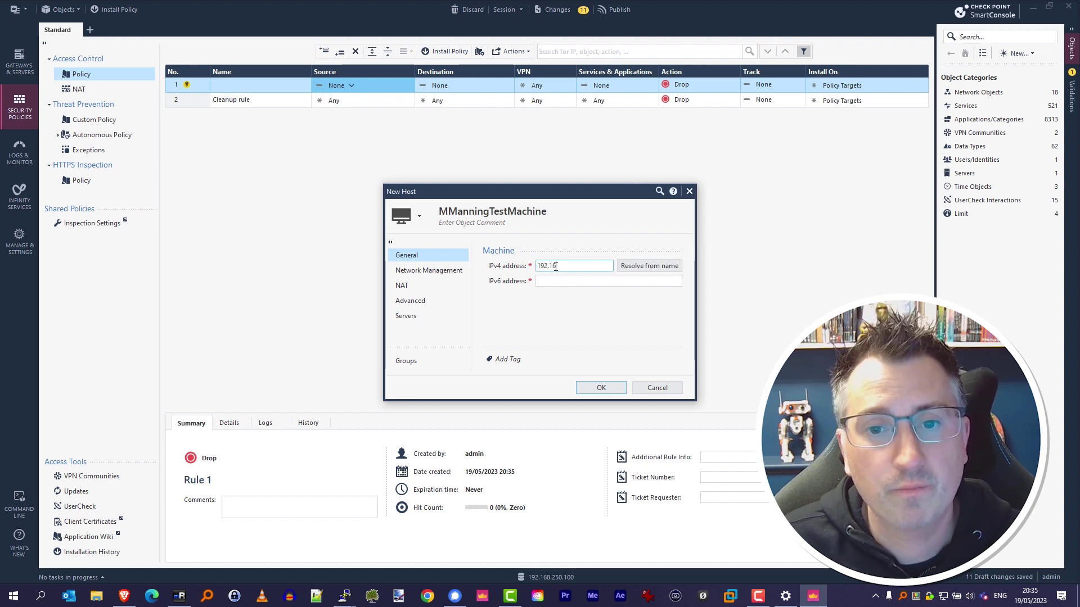
pyautogui.write('8.250.100')
# Step: Give the host a green icon and Hide NAT applied on LondonOffice, then save it
pyautogui.click(419, 216)
pyautogui.click(458, 282)
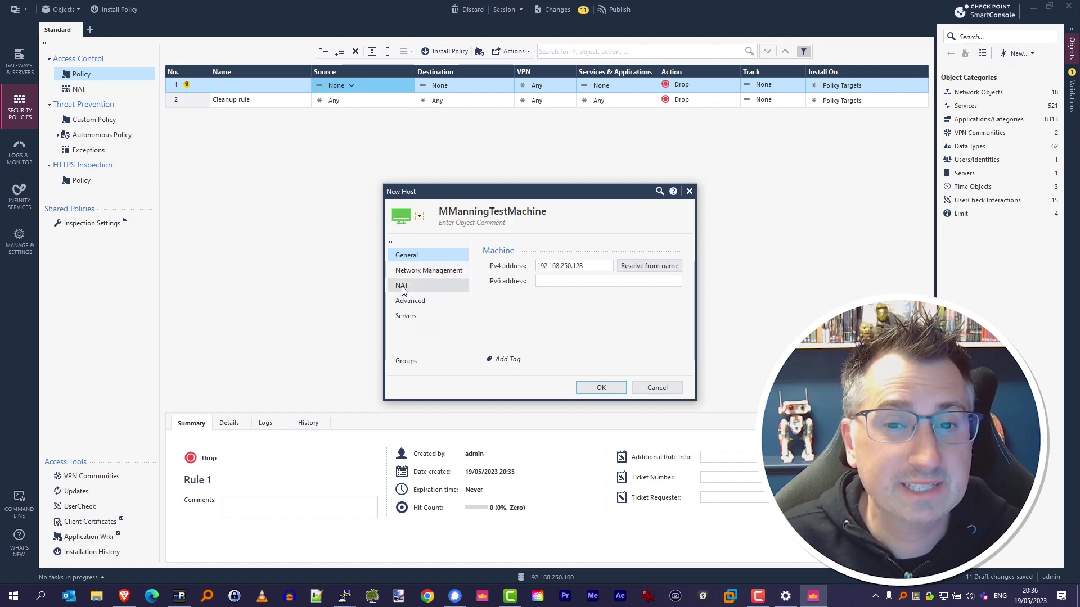
pyautogui.click(427, 285)
pyautogui.click(492, 263)
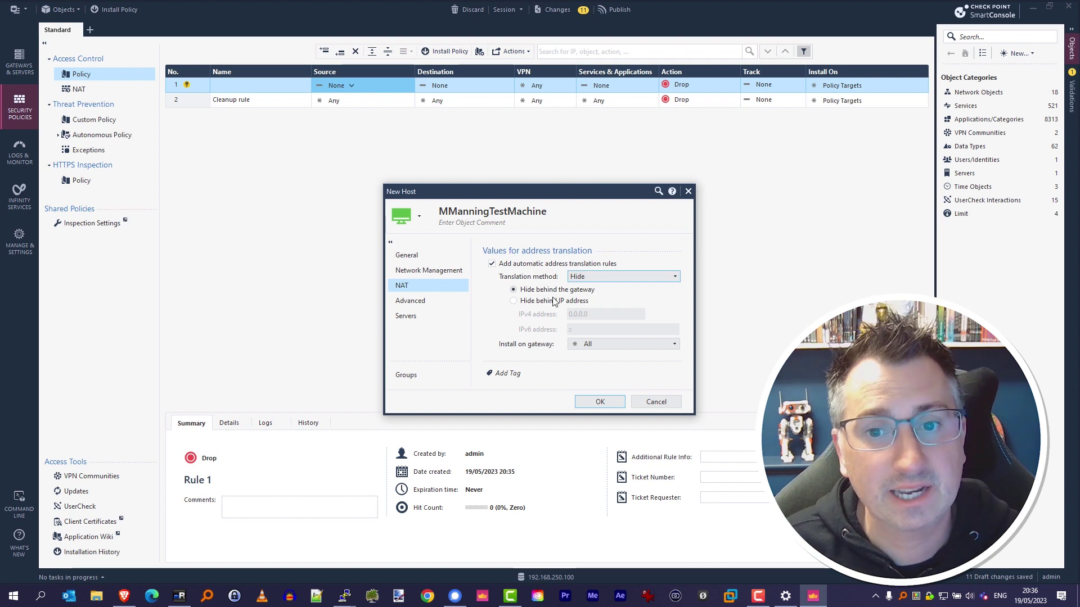
pyautogui.click(619, 344)
pyautogui.click(606, 388)
pyautogui.click(611, 402)
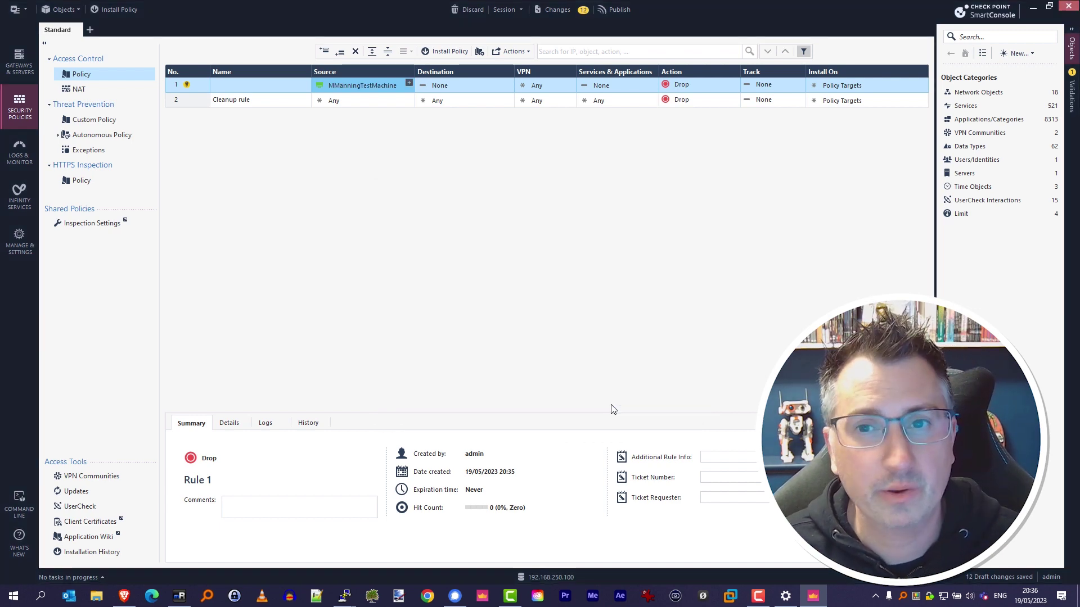
# Step: Set rule 1's destination to CP-Management-Station and LondonOffice
pyautogui.click(790, 163)
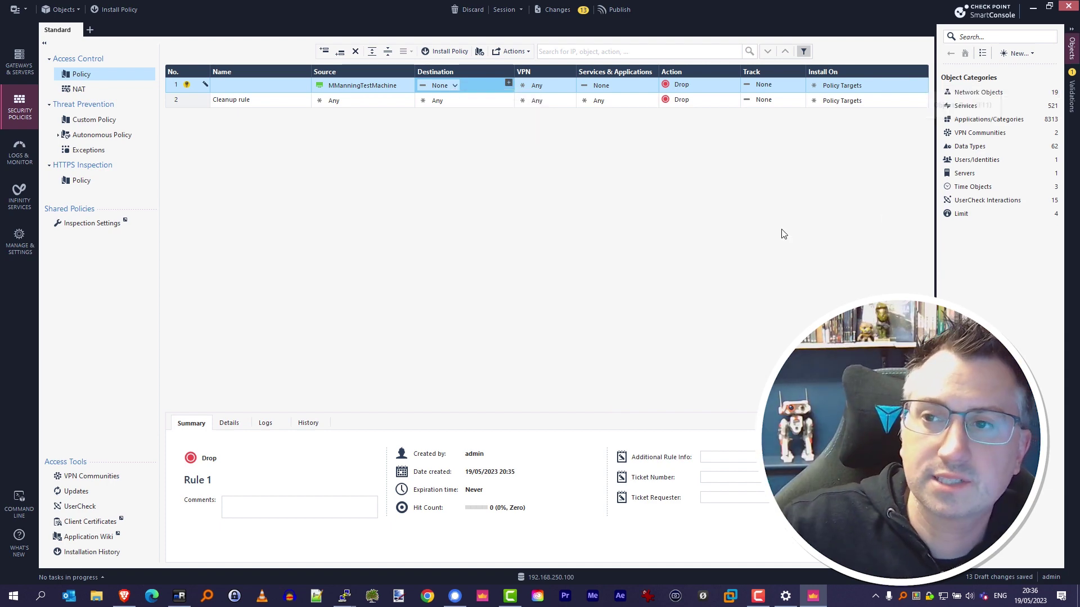
pyautogui.click(978, 92)
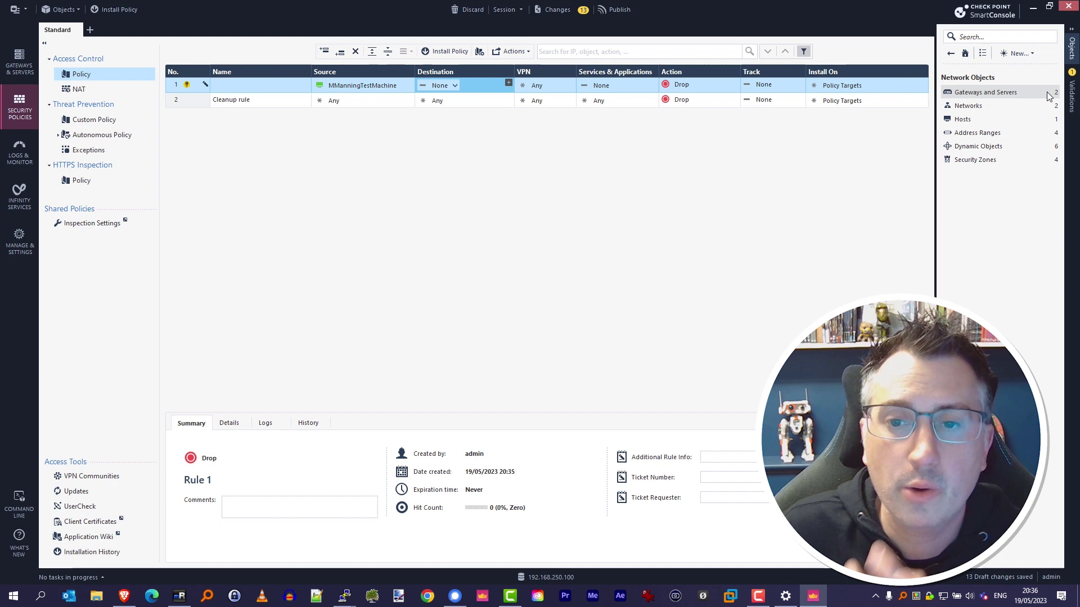
pyautogui.click(1026, 94)
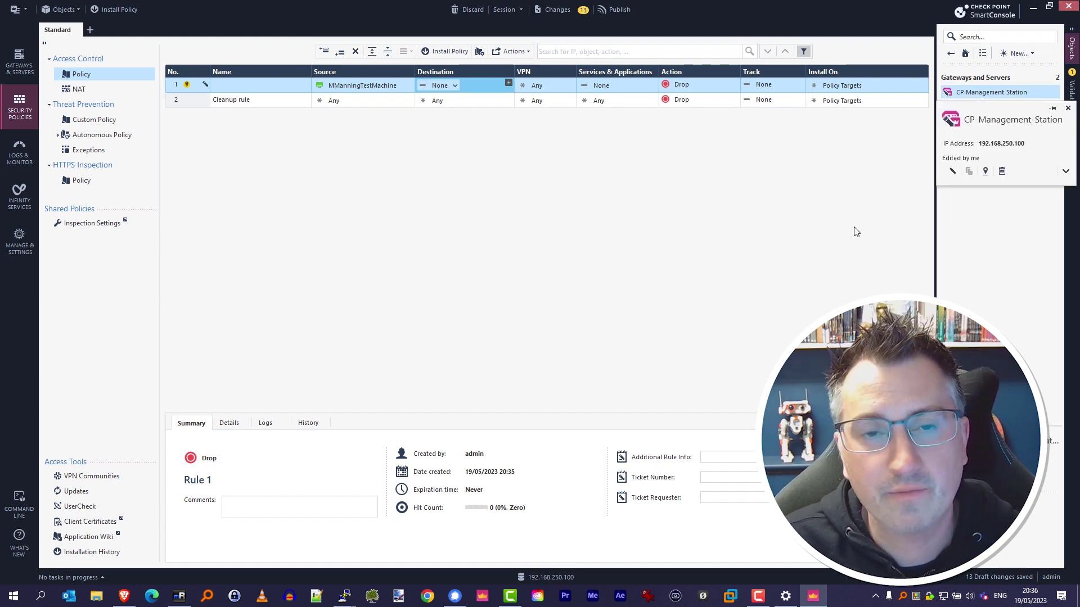
pyautogui.moveTo(990, 92); pyautogui.dragTo(446, 88)
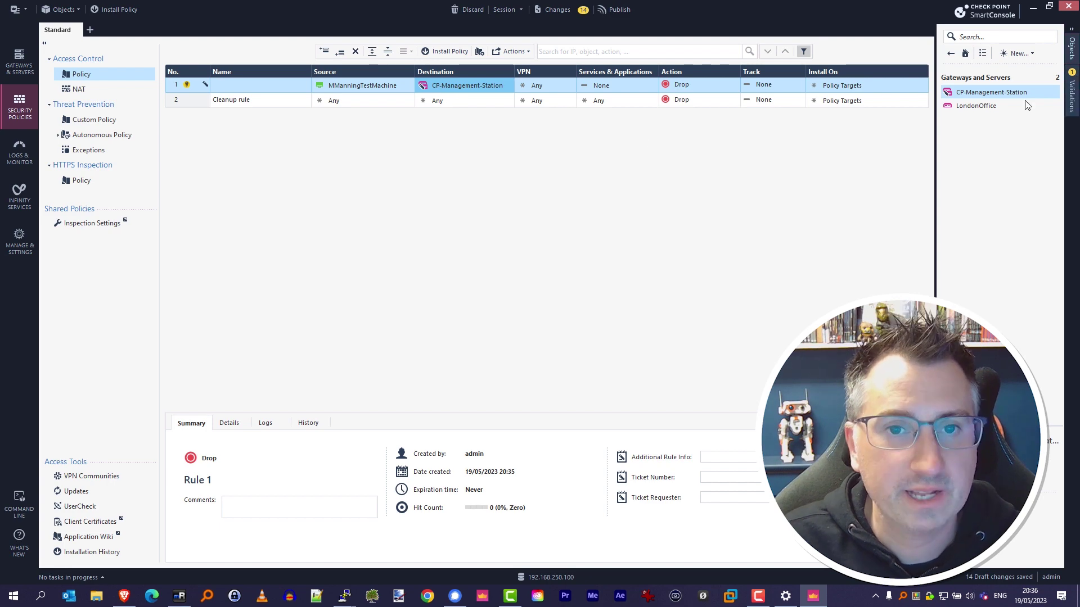
pyautogui.click(510, 85)
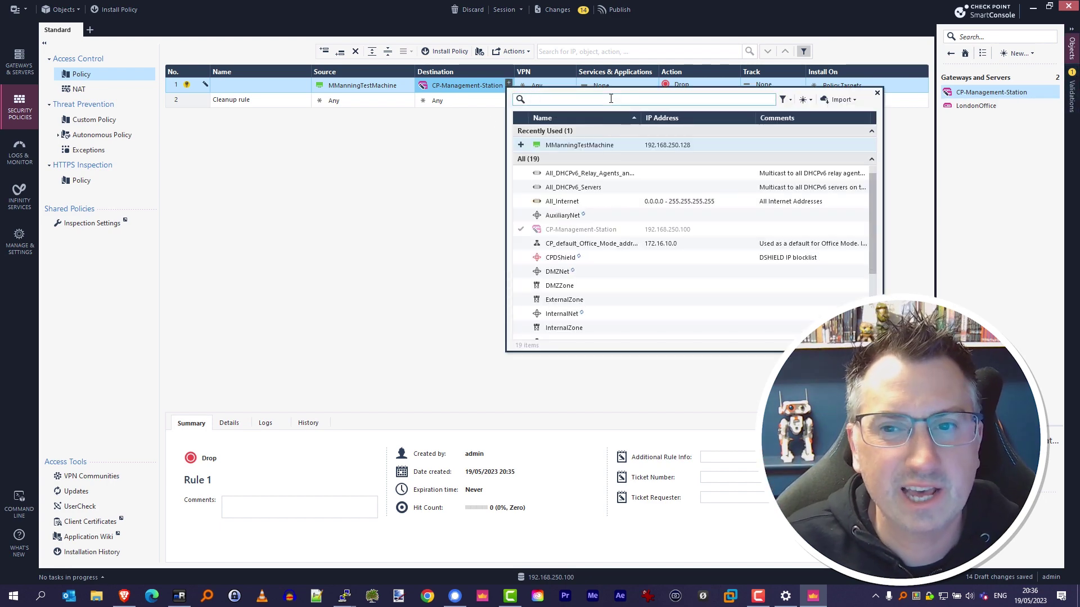
pyautogui.write('London')
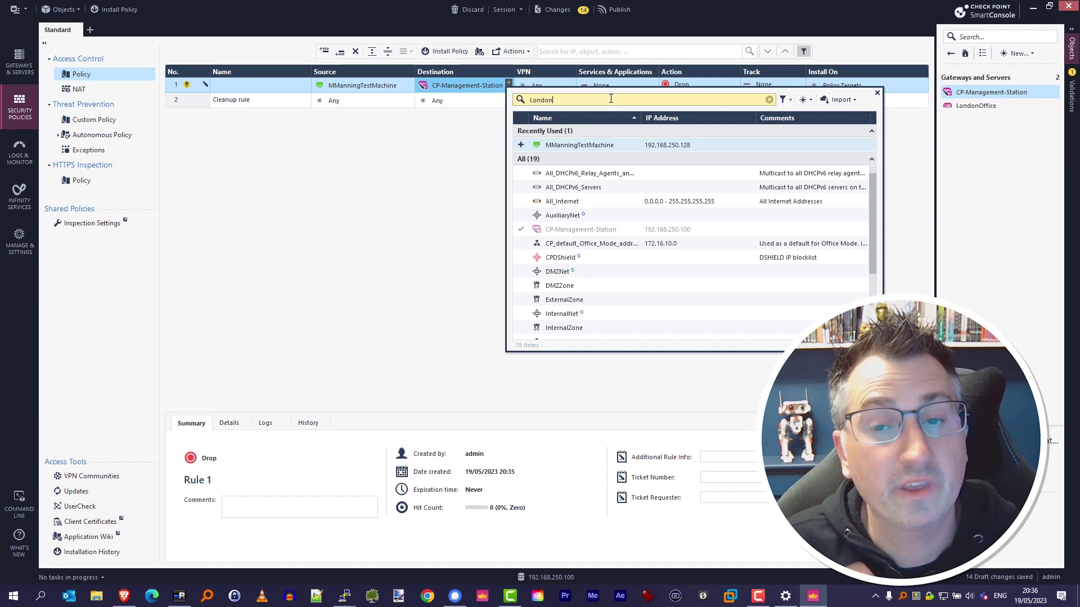
pyautogui.click(521, 174)
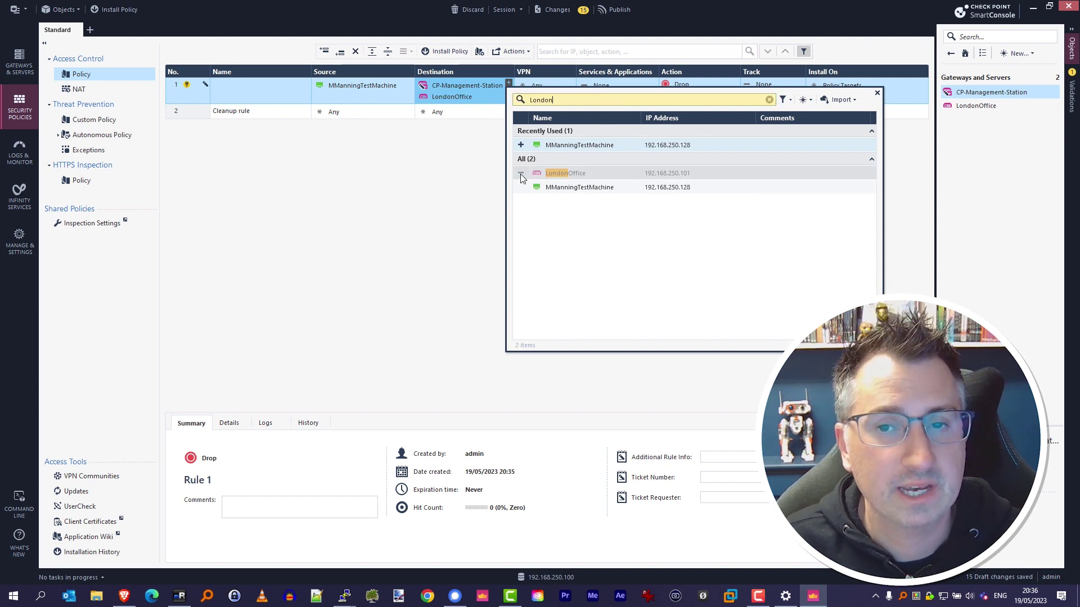
# Step: Add ssh, https and icmp-requests as rule 1's services
pyautogui.click(653, 83)
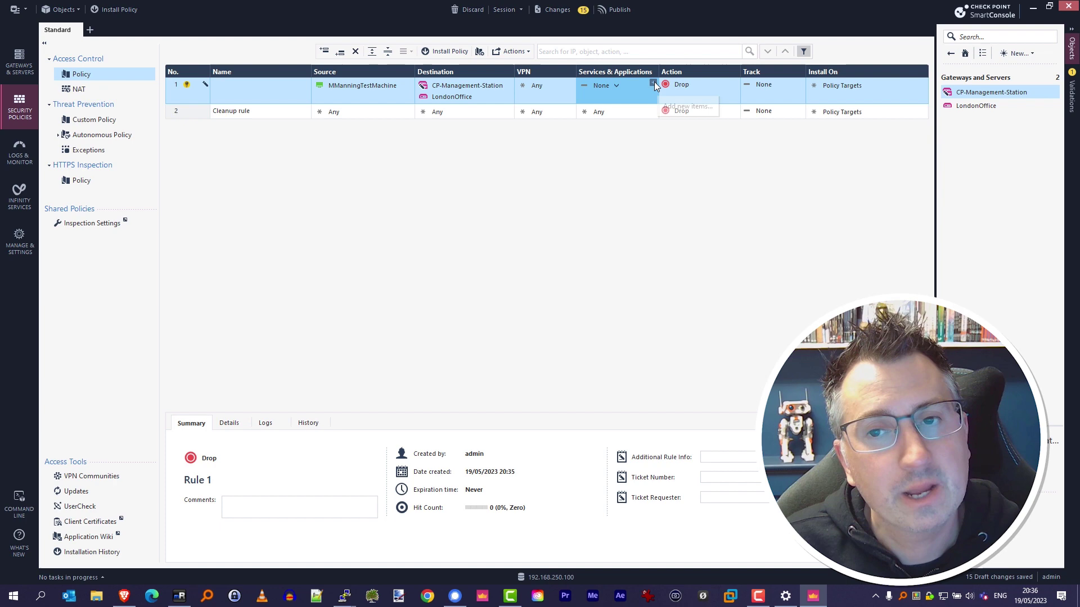
pyautogui.write('s')
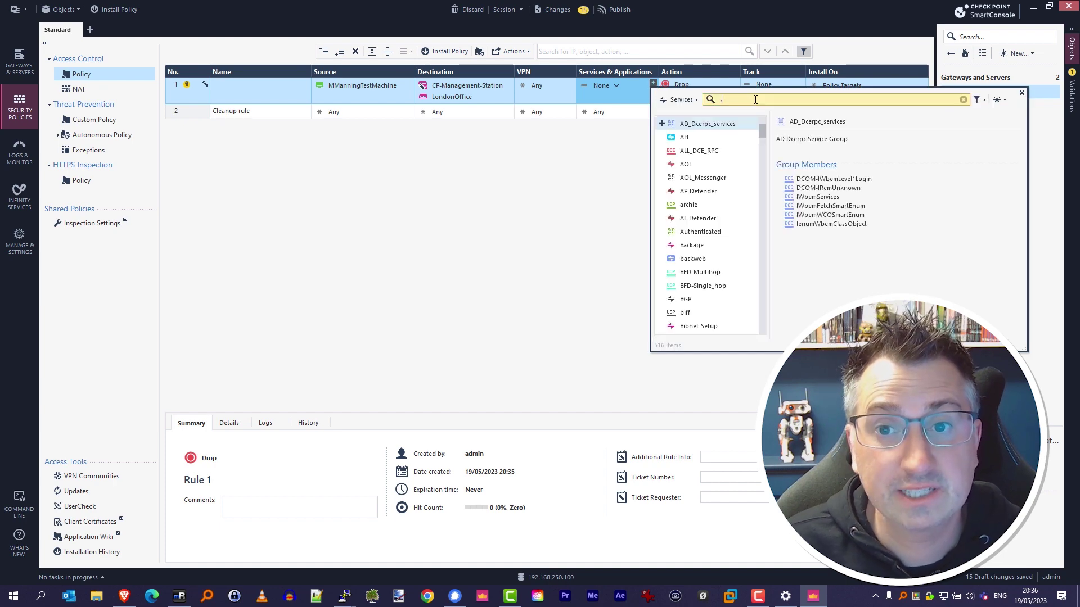
pyautogui.write('sh')
pyautogui.press('Return')
pyautogui.write('https')
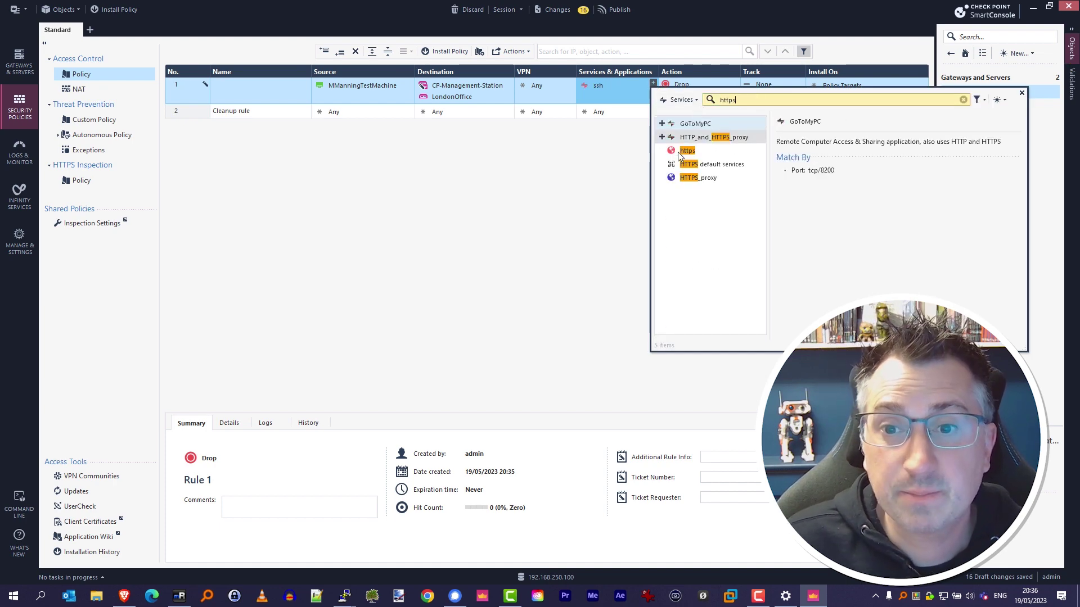
pyautogui.press('Return')
pyautogui.write('icmp')
pyautogui.click(662, 204)
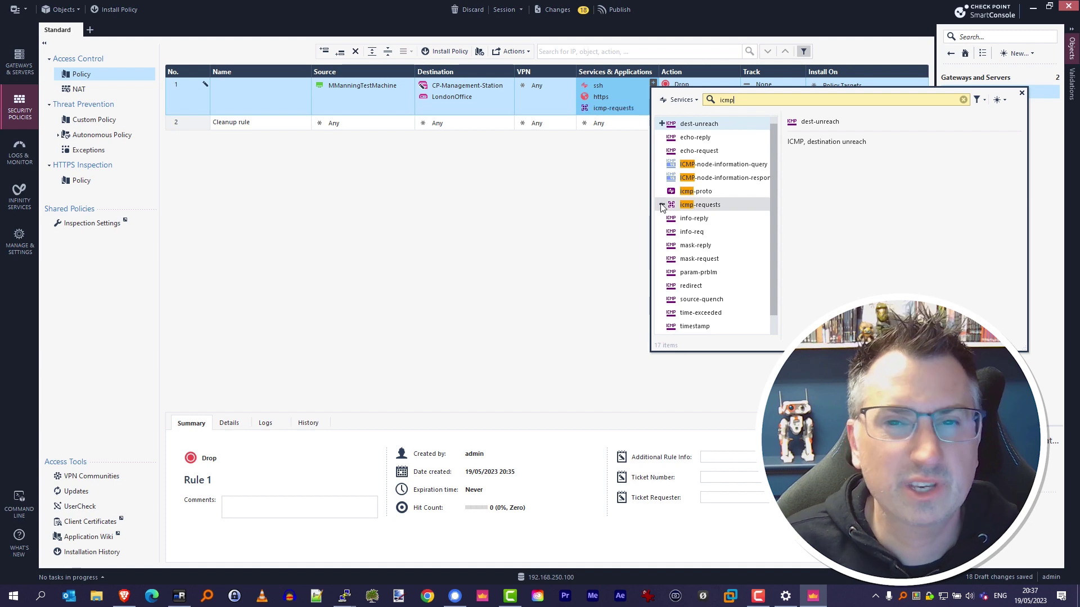
pyautogui.click(568, 221)
# Step: Set rule 1 to Accept with Log tracking, installed only on LondonOffice
pyautogui.click(733, 83)
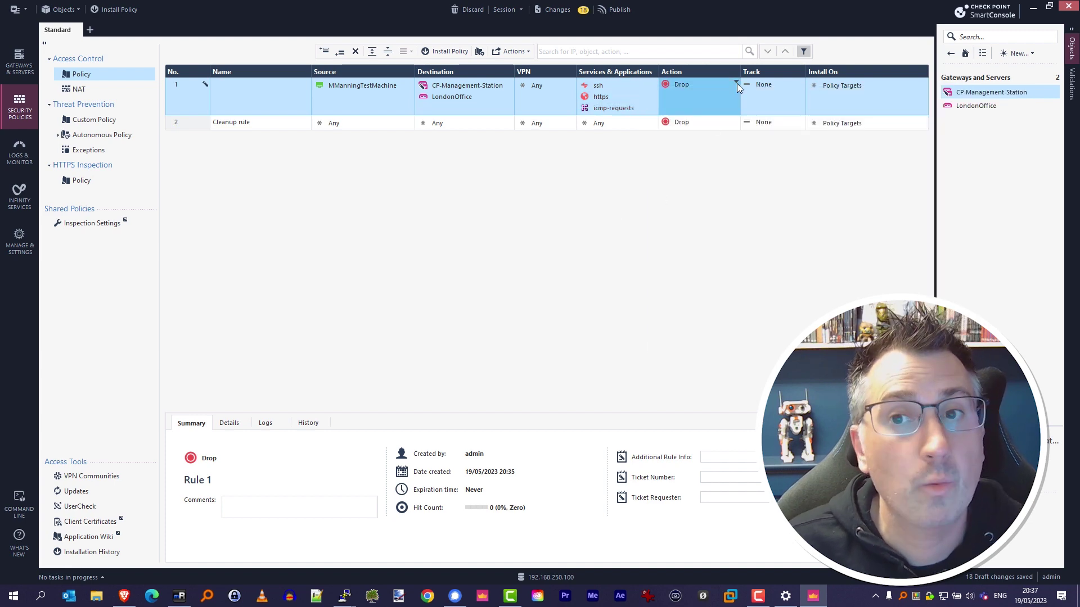
pyautogui.click(764, 91)
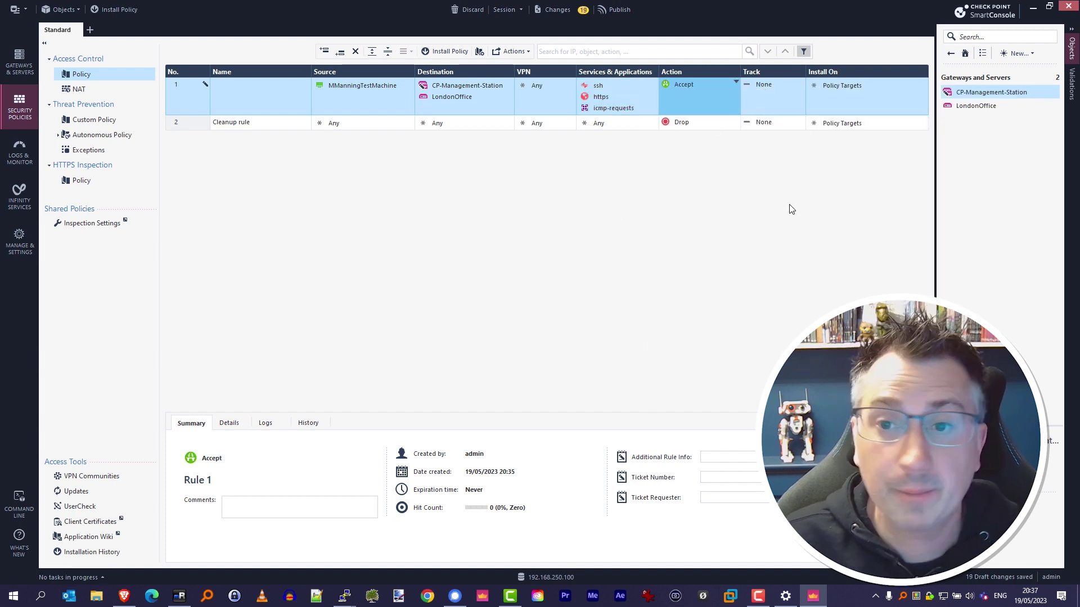
pyautogui.click(801, 83)
pyautogui.click(805, 107)
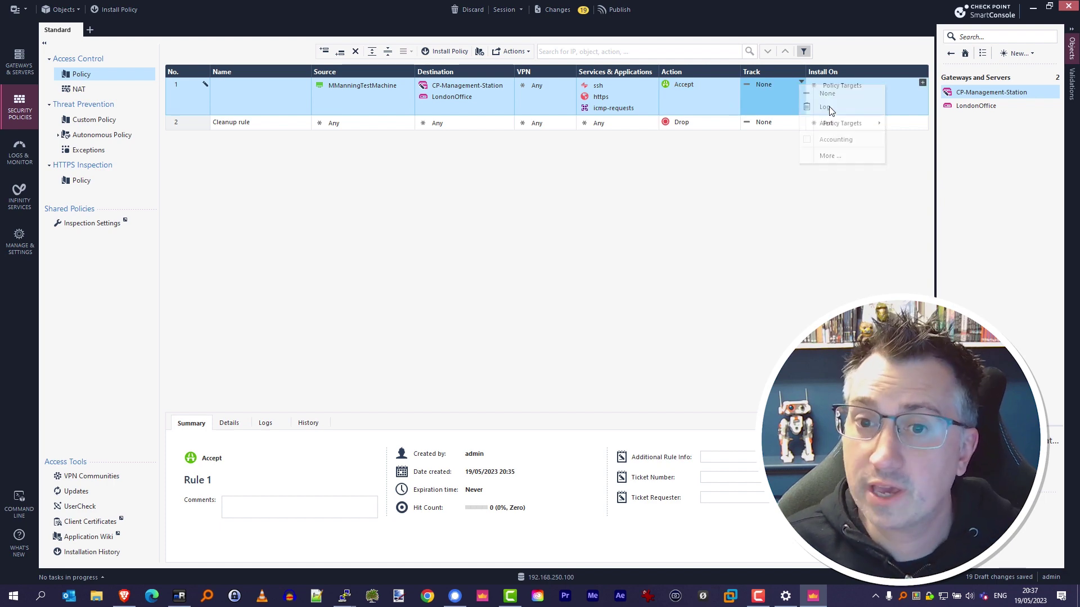
pyautogui.click(922, 83)
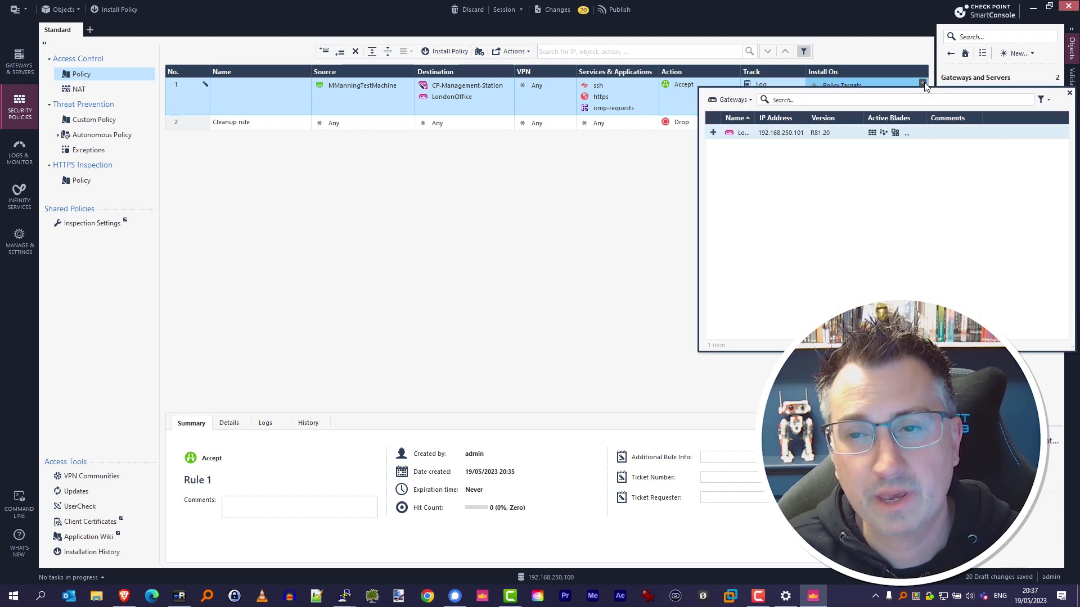
pyautogui.click(714, 134)
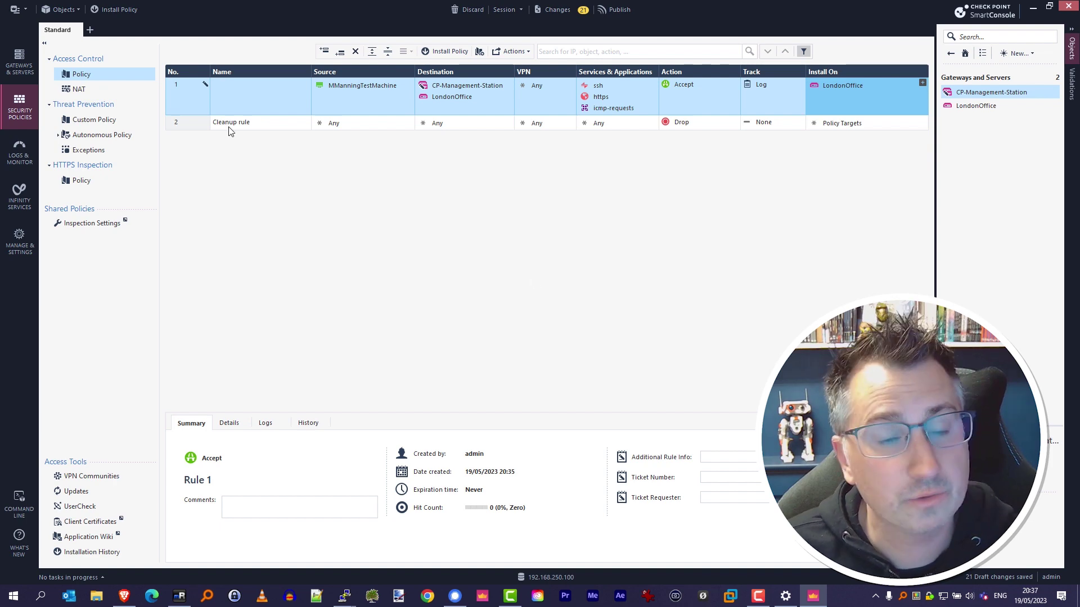
# Step: Name rule 1 'Admin Access Rule'
pyautogui.click(265, 93)
pyautogui.write('Ad')
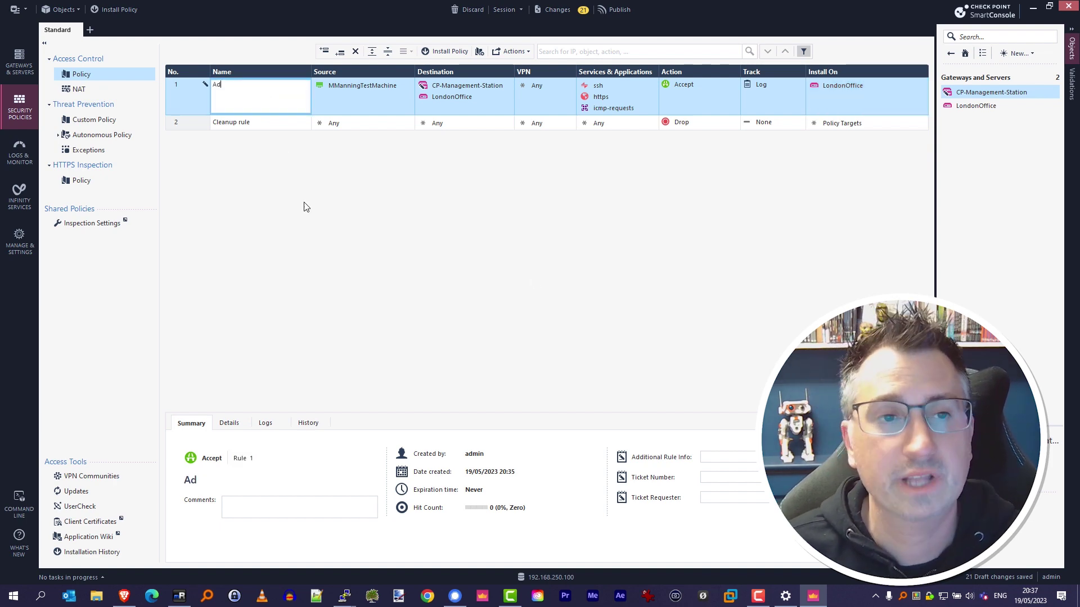
pyautogui.write('min Access Rule')
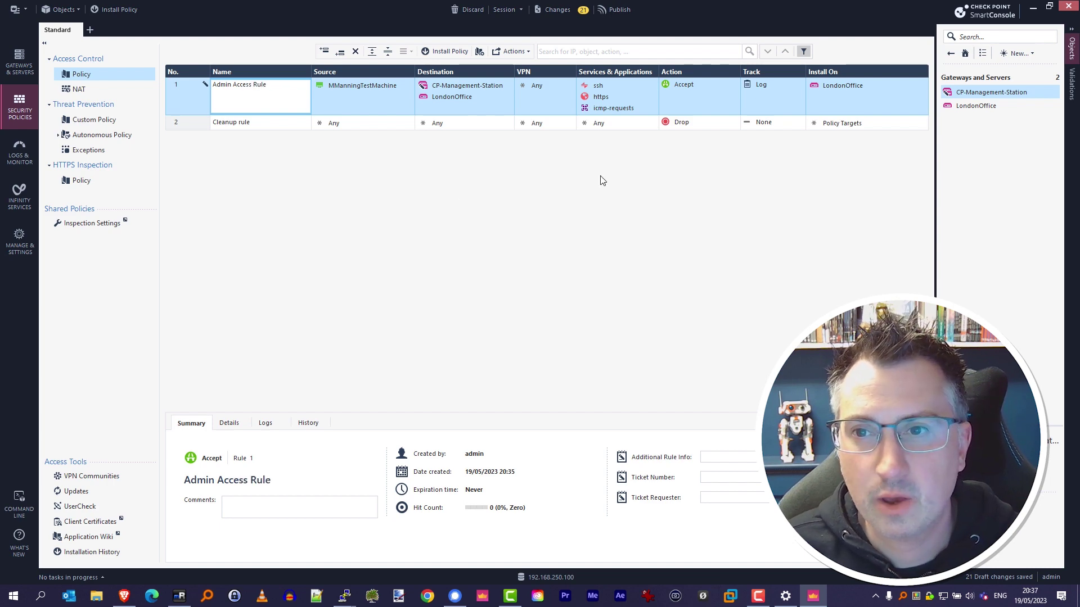
pyautogui.click(901, 125)
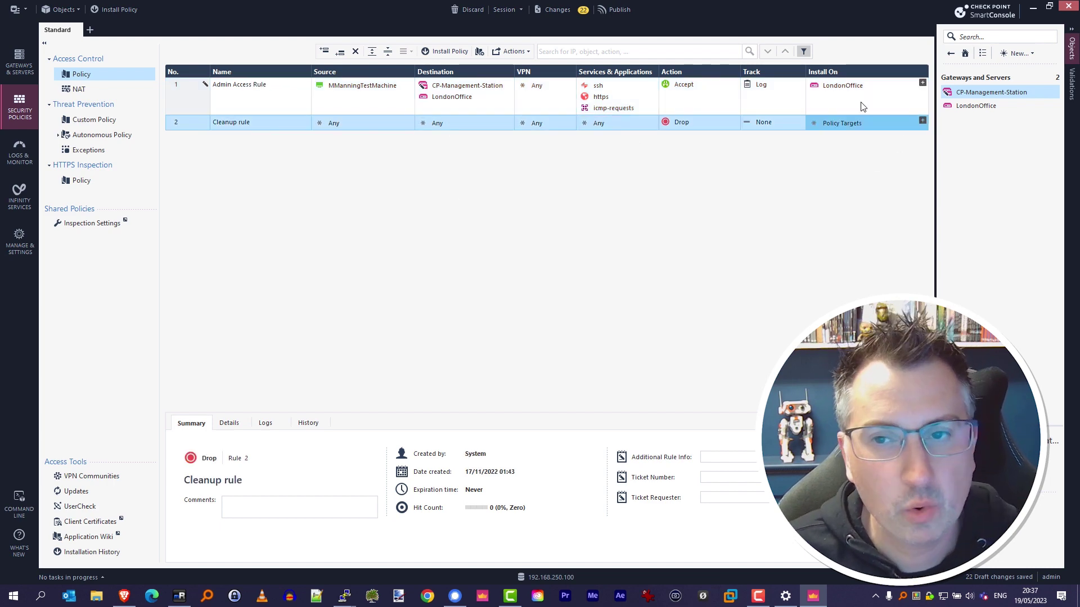
# Step: Copy the LondonOffice install target to the Cleanup rule and set its Track to Log
pyautogui.moveTo(842, 86); pyautogui.dragTo(860, 126)
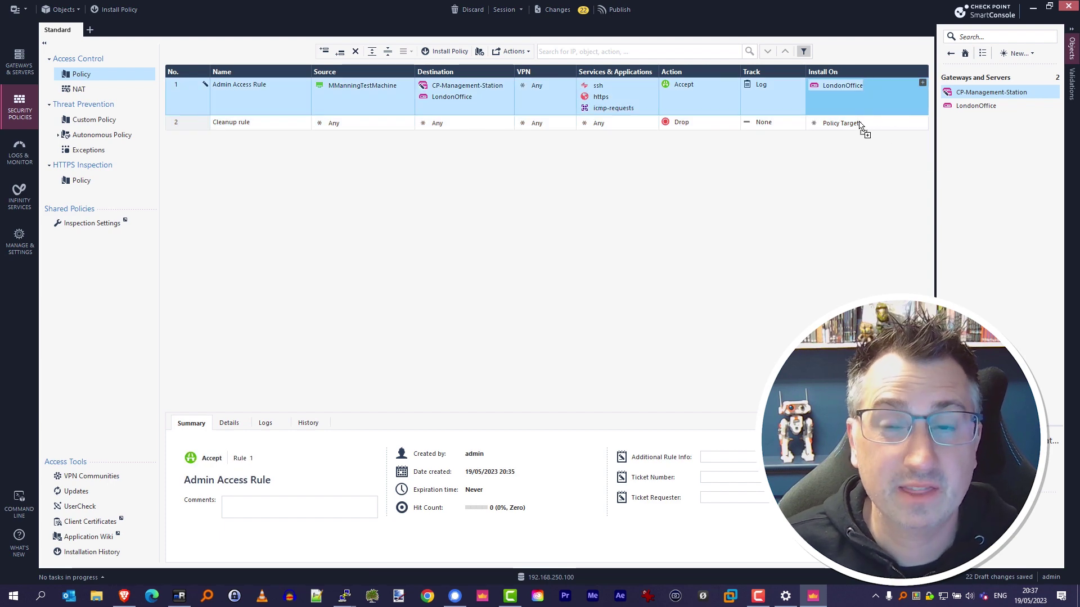
pyautogui.click(801, 123)
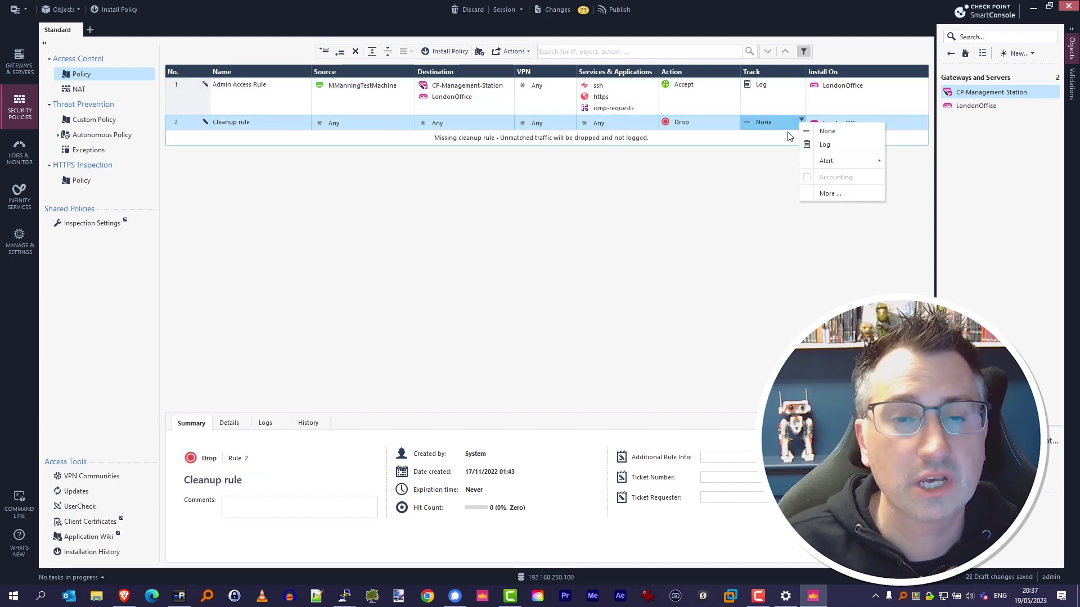
pyautogui.click(819, 145)
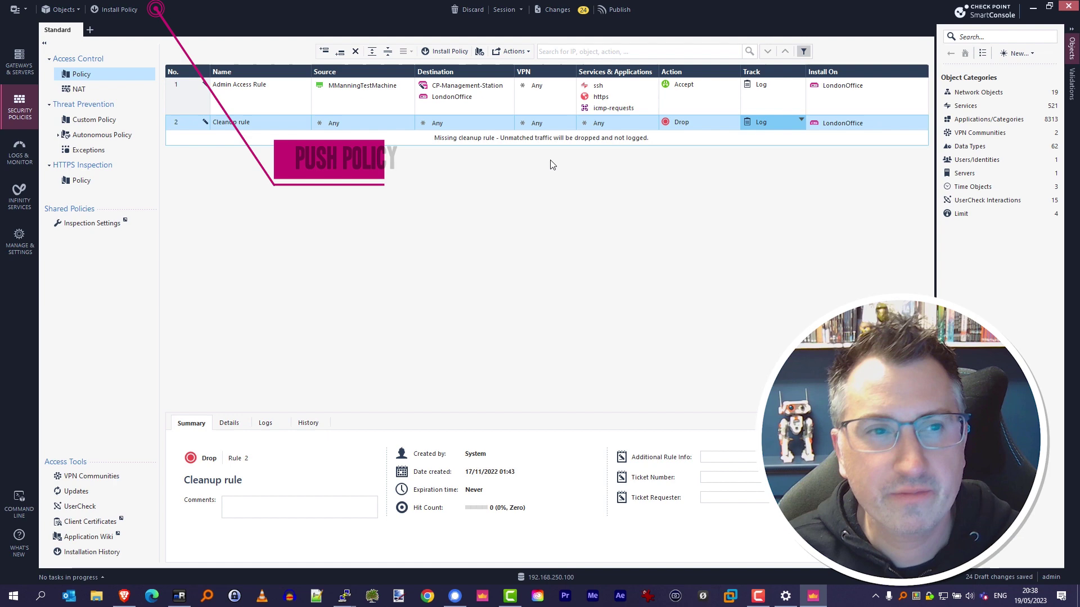
# Step: Publish the changes and install the Standard policy on LondonOffice
pyautogui.click(134, 13)
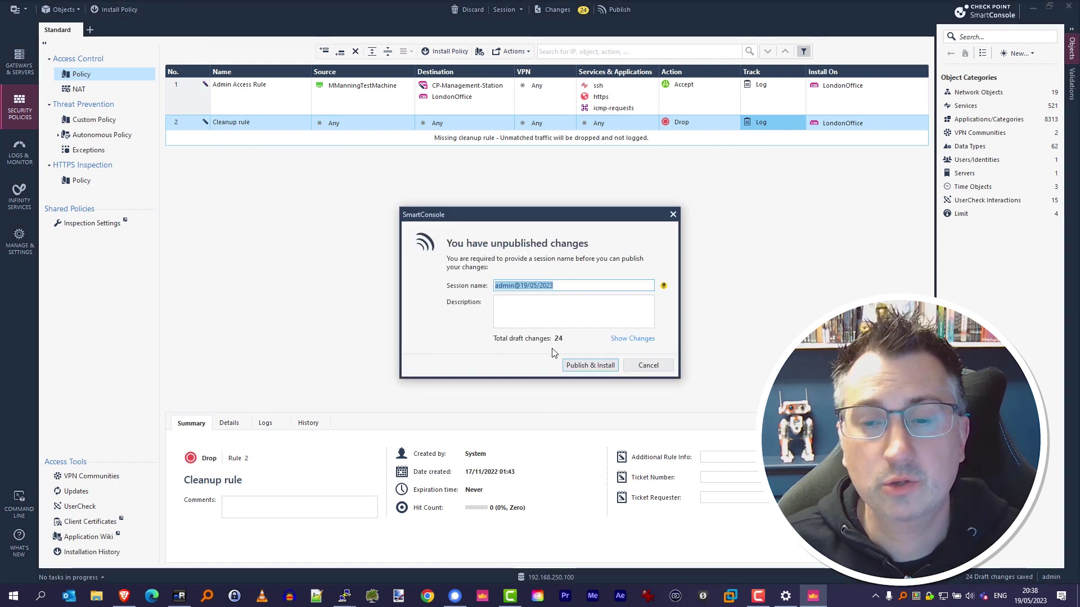
pyautogui.click(613, 367)
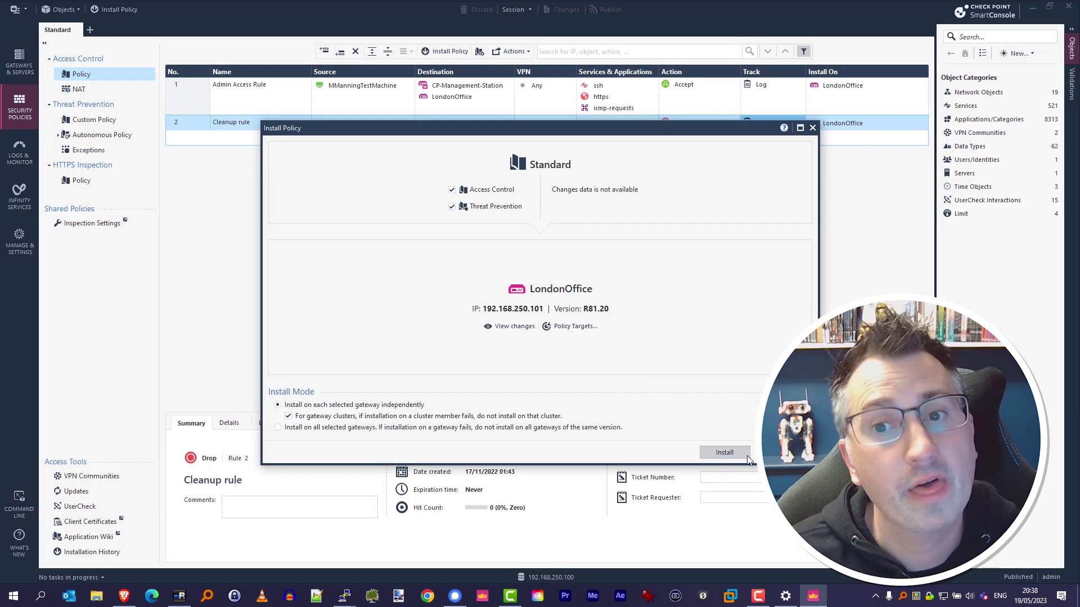
pyautogui.click(746, 455)
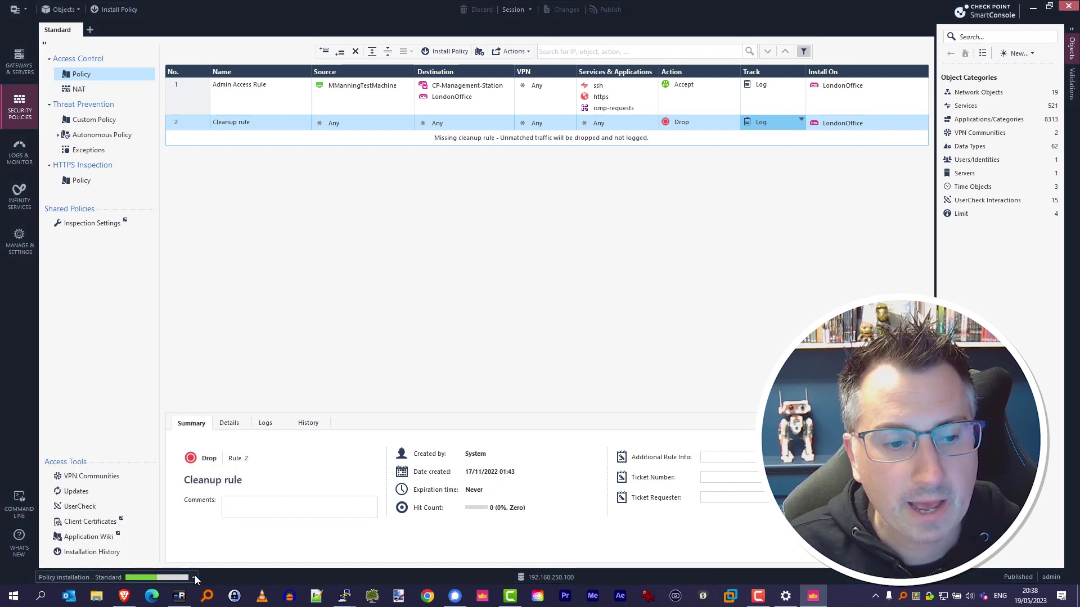
# Step: Confirm the installation succeeded in the task details, then return to Gateways & Servers
pyautogui.click(195, 575)
pyautogui.click(217, 545)
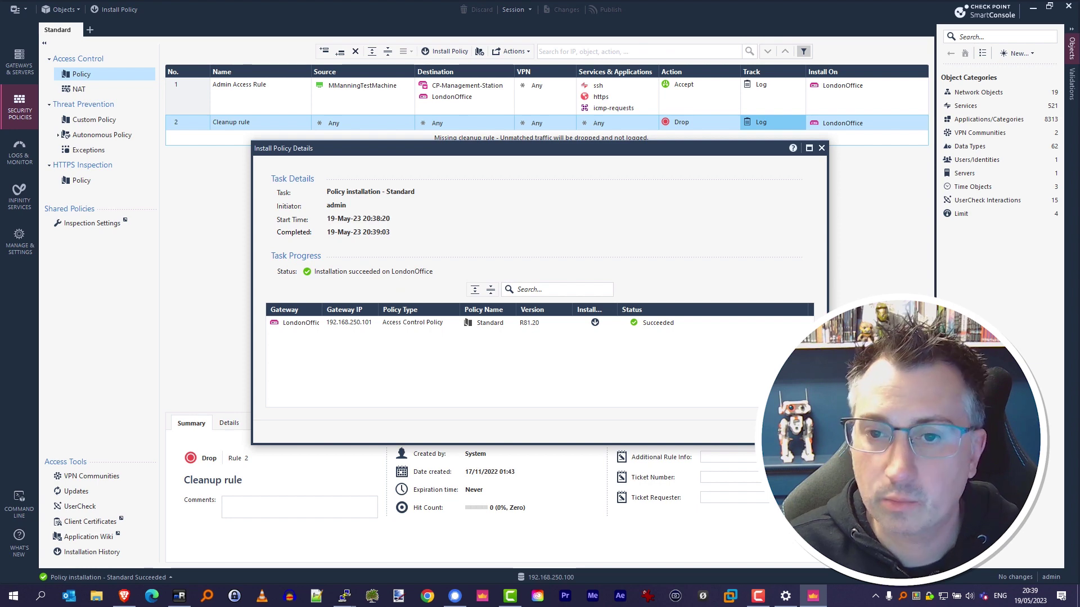
pyautogui.press('Escape')
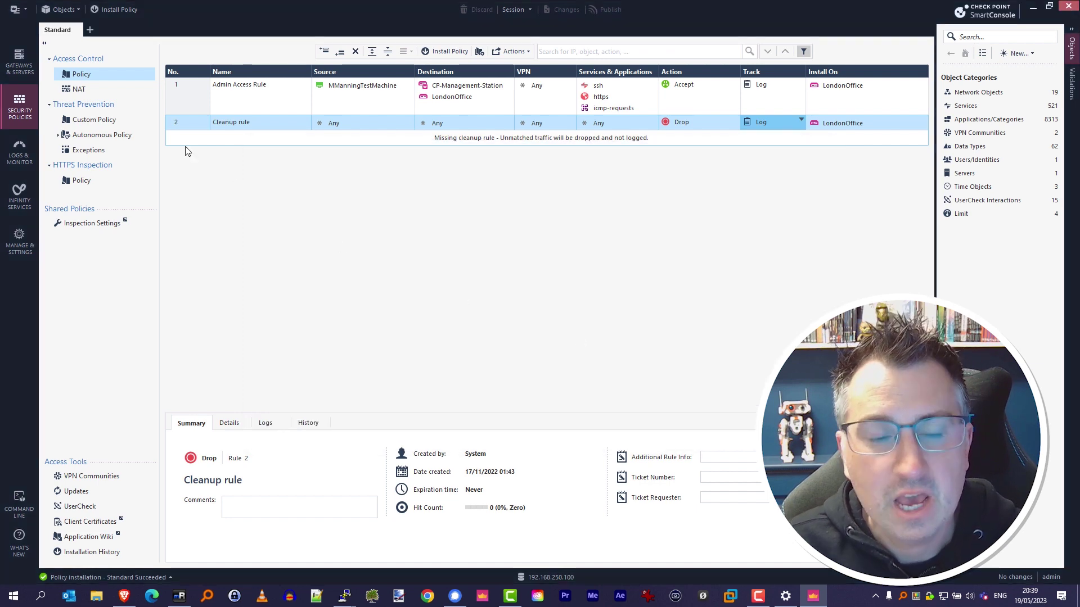
pyautogui.click(19, 62)
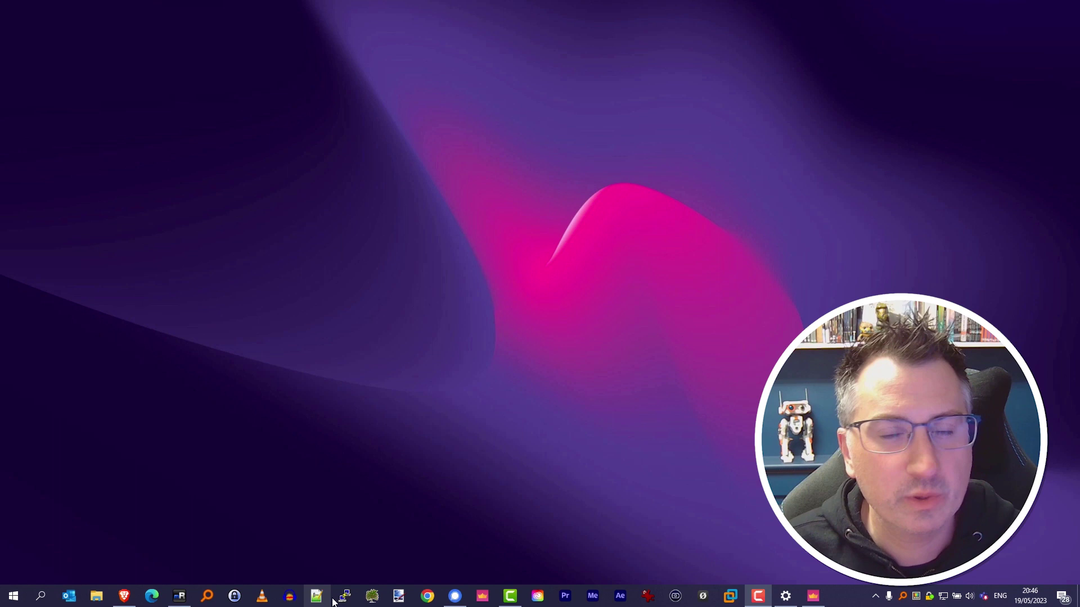
# Step: Log in as admin over SSH to the saved management station session at 192.168.250.100
pyautogui.click(337, 601)
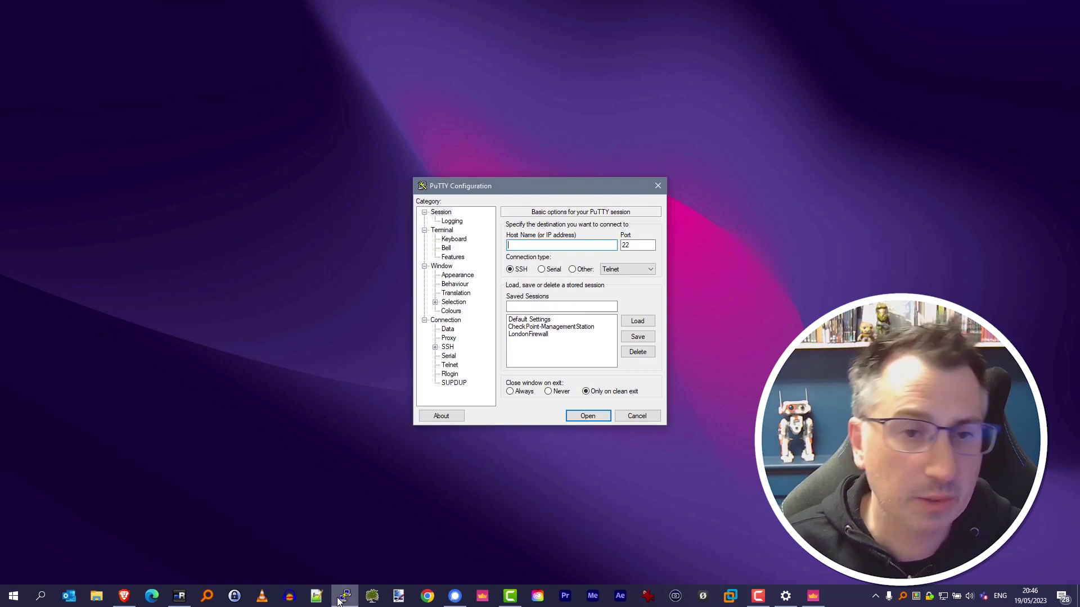
pyautogui.doubleClick(544, 327)
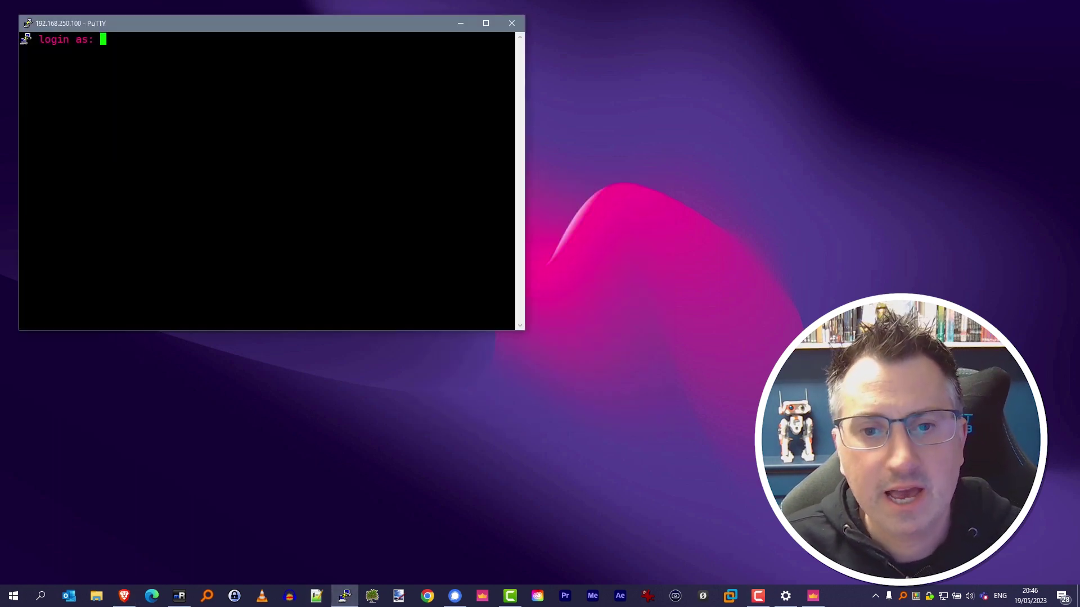
pyautogui.write('admin')
pyautogui.press('Return')
# Step: Start a second PuTTY session to LondonFirewall (192.168.250.101) beside the first and log in as admin
pyautogui.press('Return')
pyautogui.rightClick(344, 595)
pyautogui.click(323, 539)
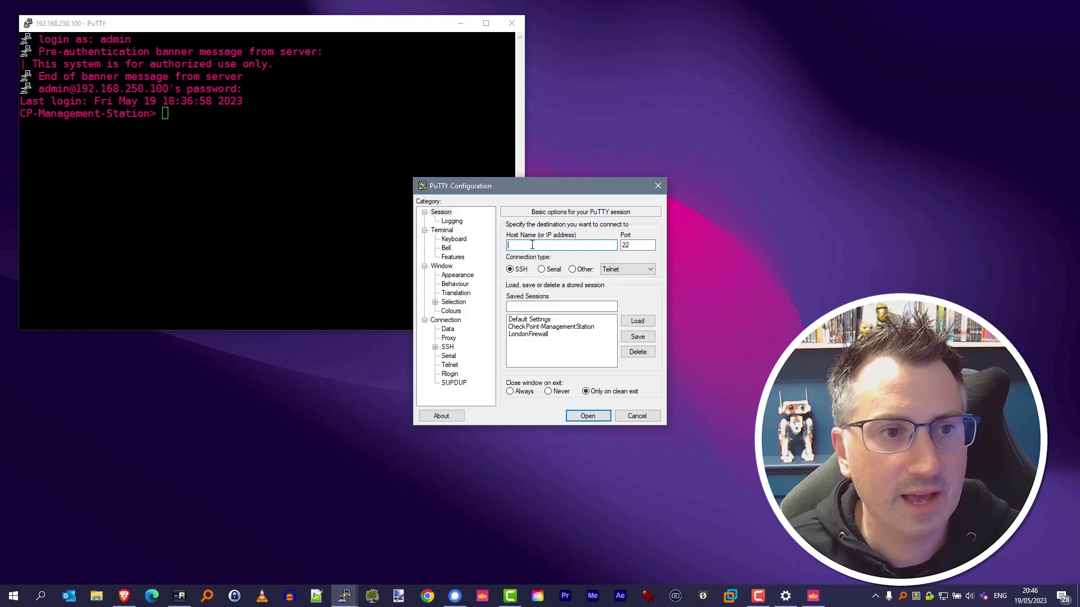
pyautogui.doubleClick(528, 334)
pyautogui.moveTo(298, 52); pyautogui.dragTo(785, 25)
pyautogui.write('admin')
pyautogui.press('Return')
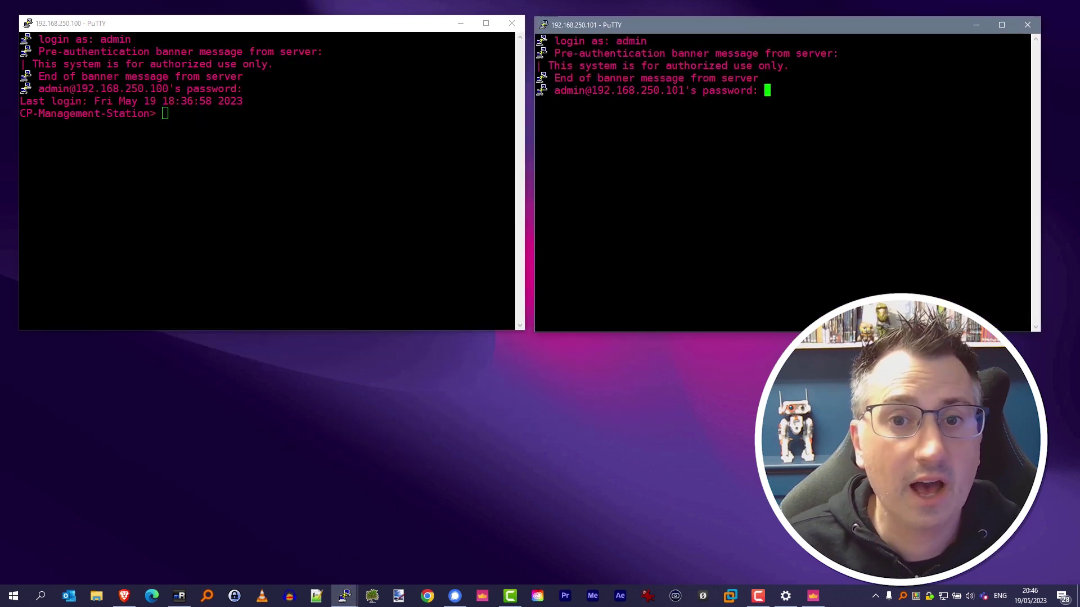
pyautogui.press('Return')
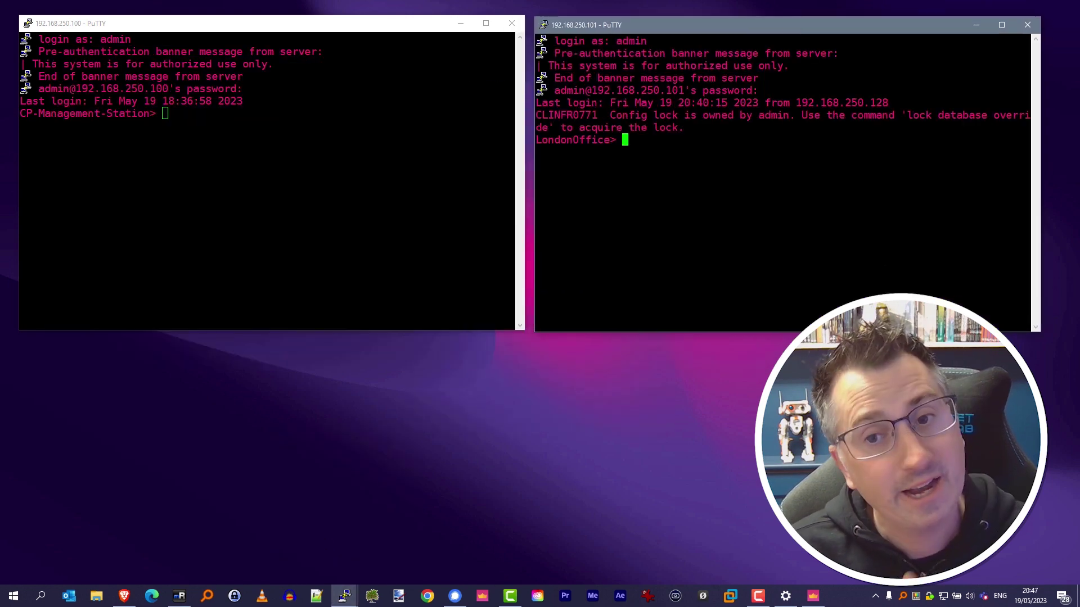
# Step: Exit the gateway SSH session, then the management station session
pyautogui.write('exit')
pyautogui.press('Return')
pyautogui.write('exit')
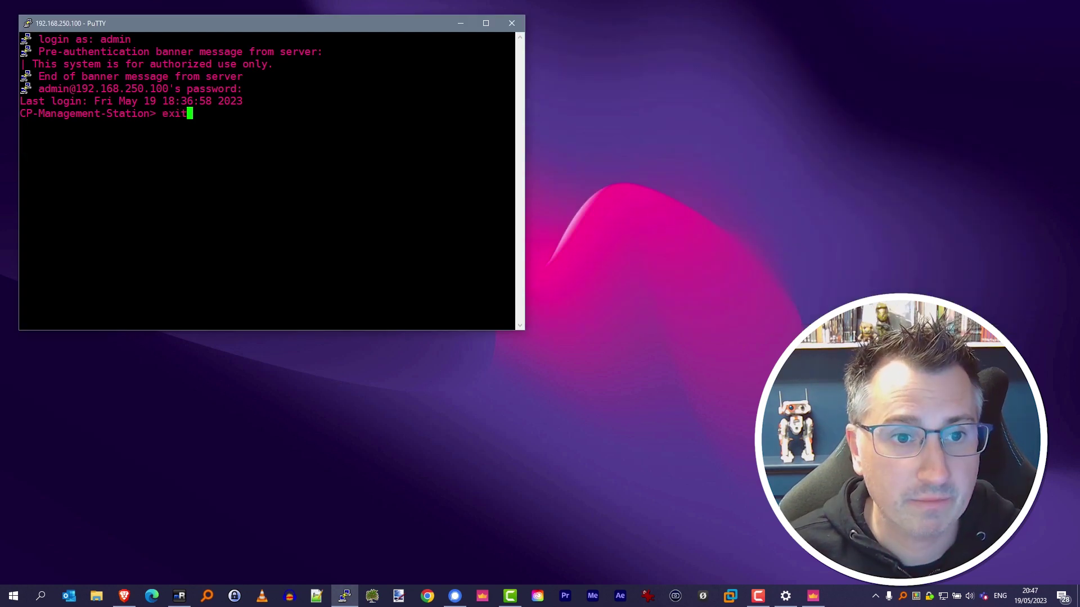
pyautogui.press('Return')
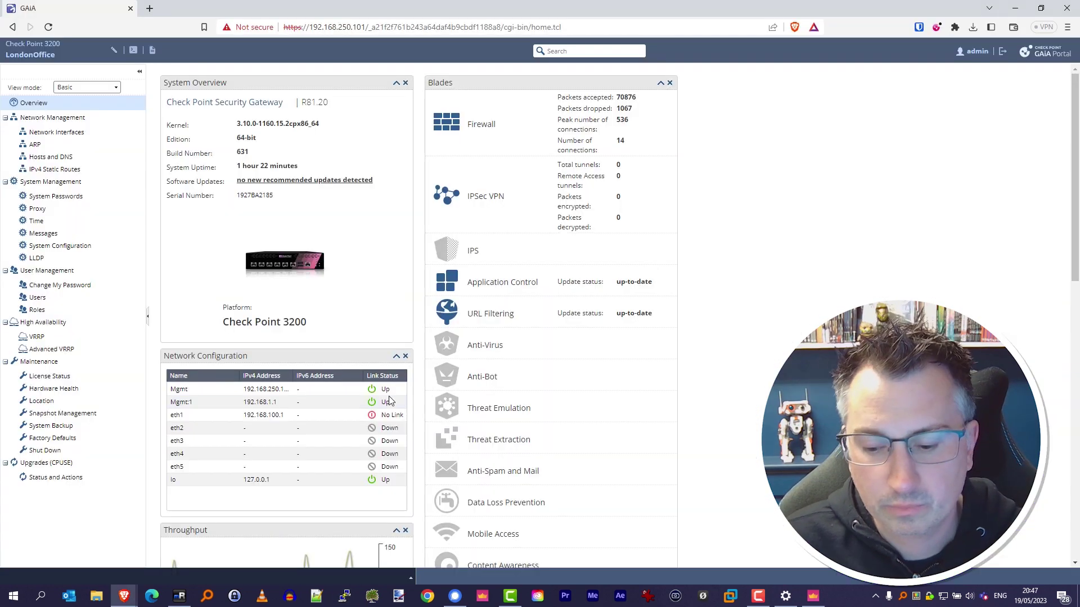